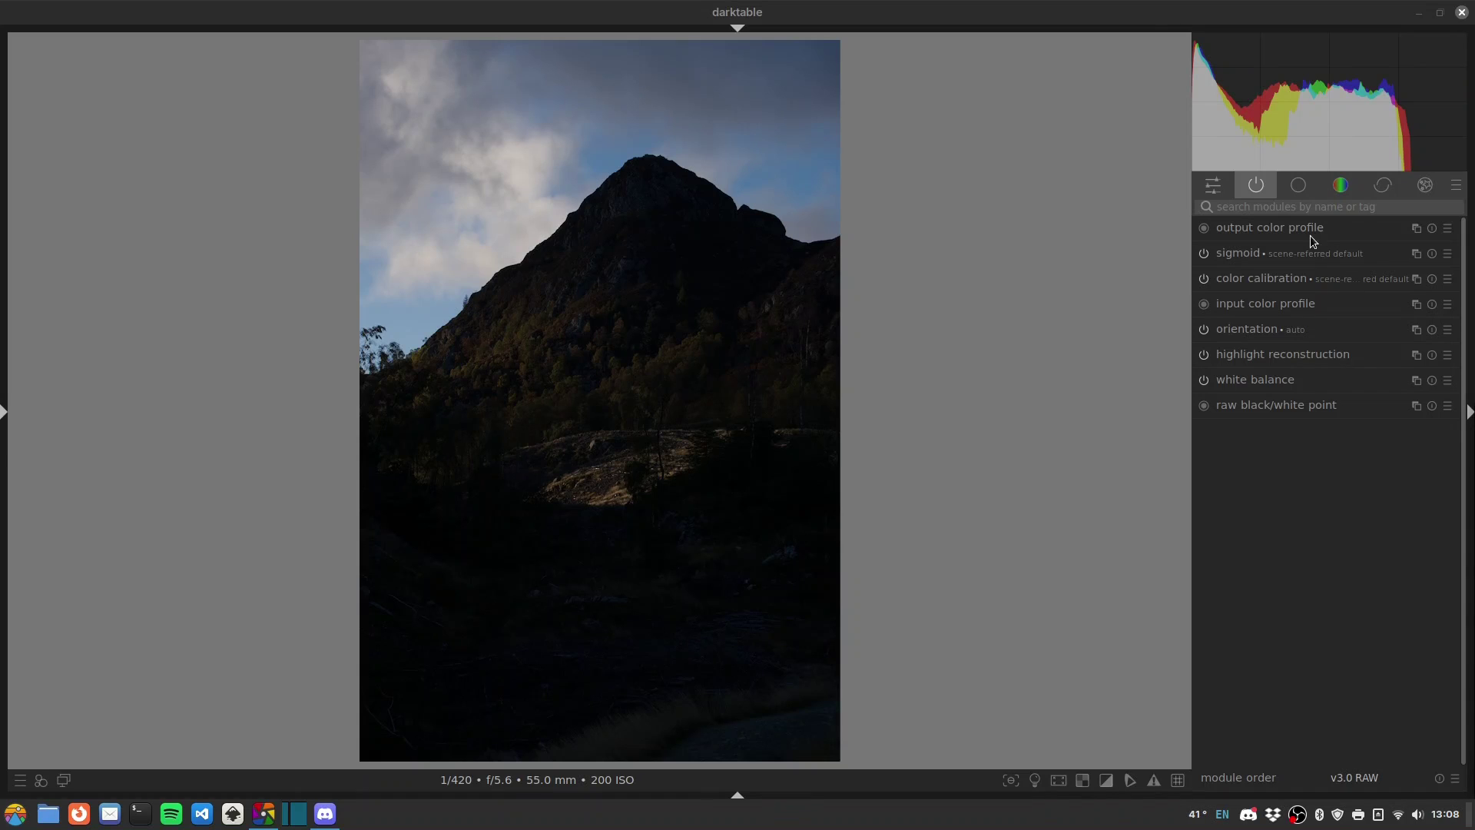
# Step: Enable lens correction and chromatic aberration correction through the module search
pyautogui.click(1263, 209)
pyautogui.write('lens cor')
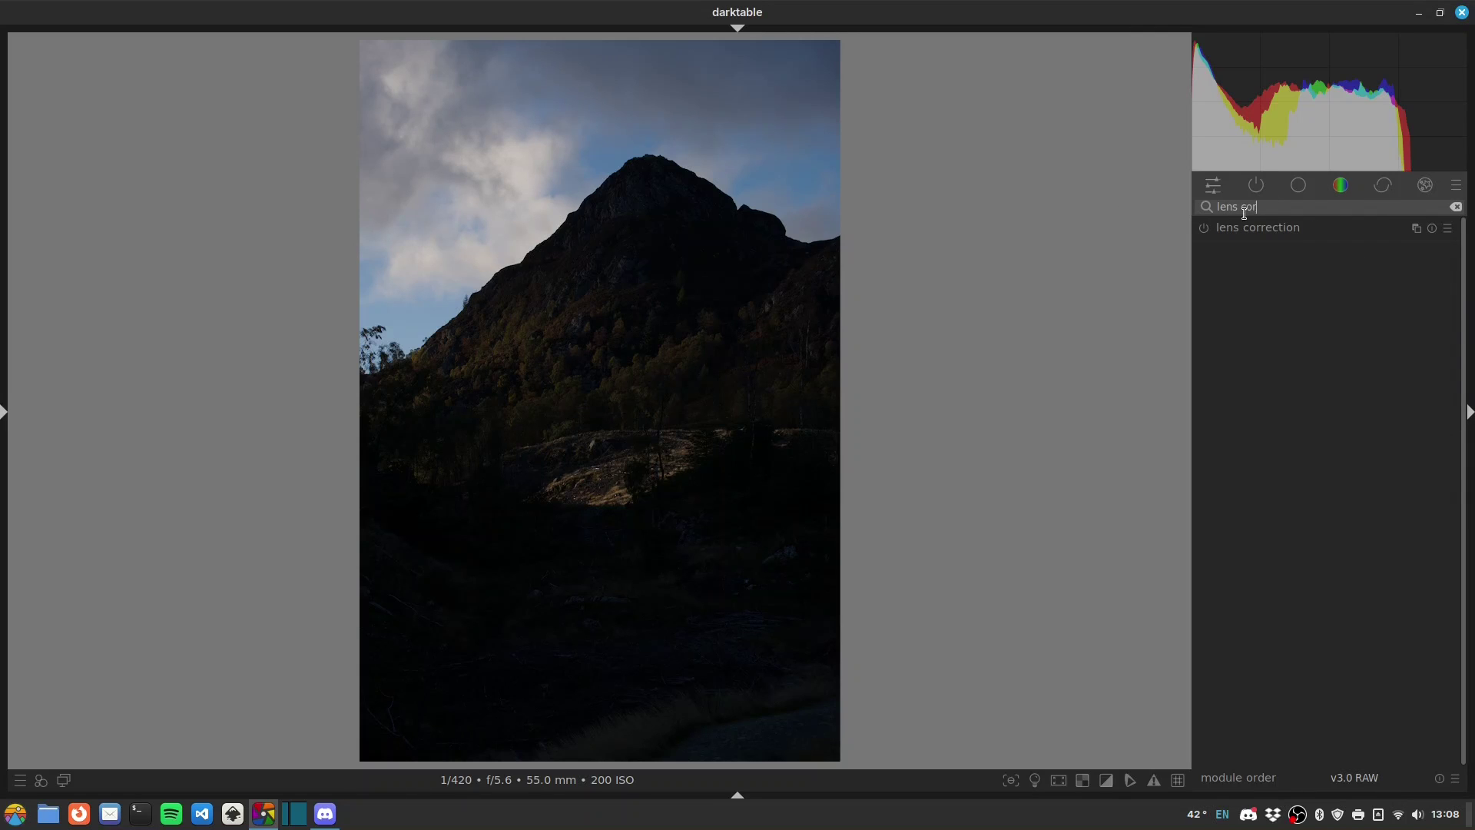
pyautogui.click(1203, 228)
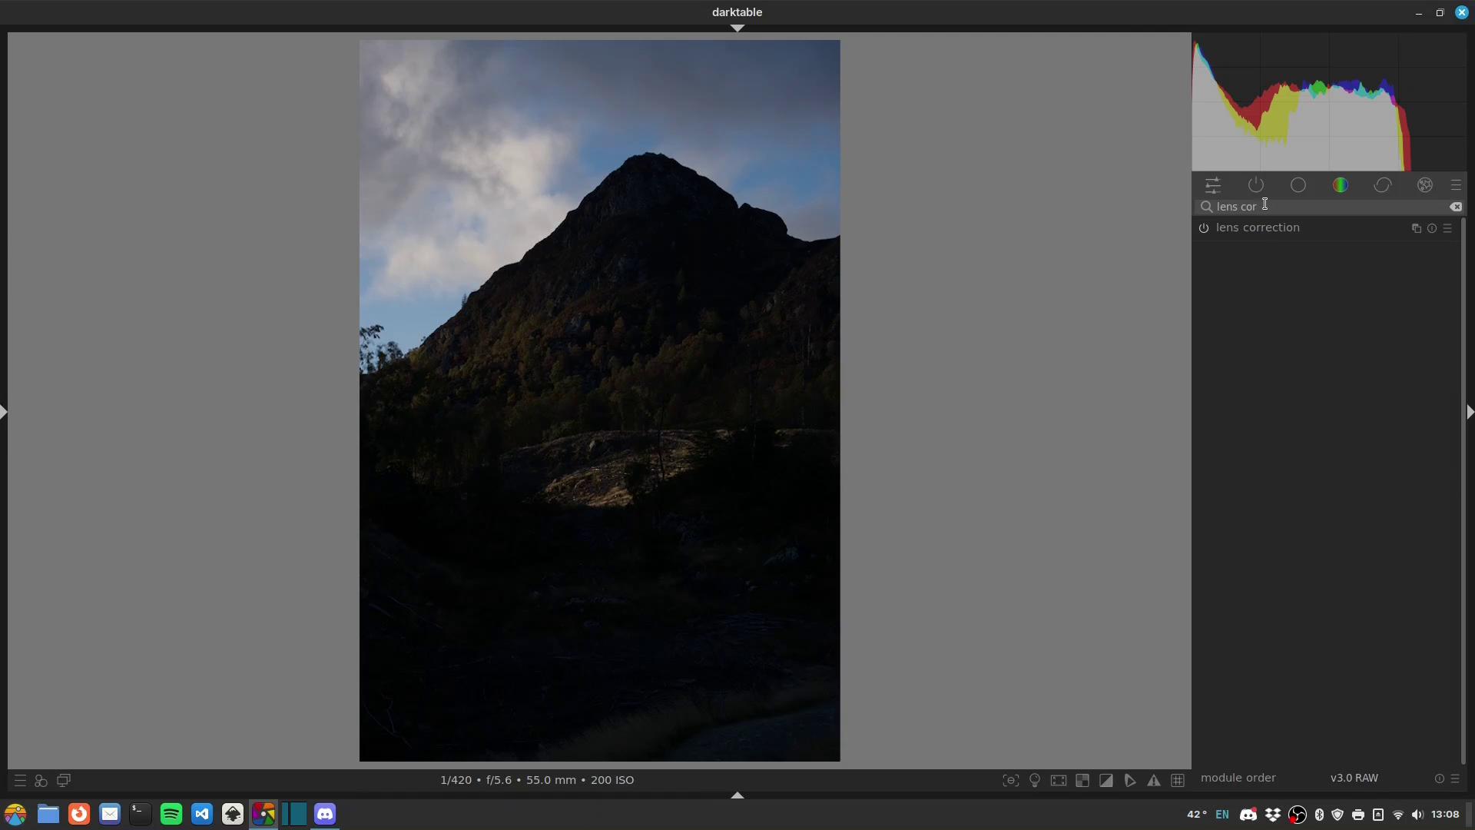
pyautogui.tripleClick(1266, 204)
pyautogui.write('chrom')
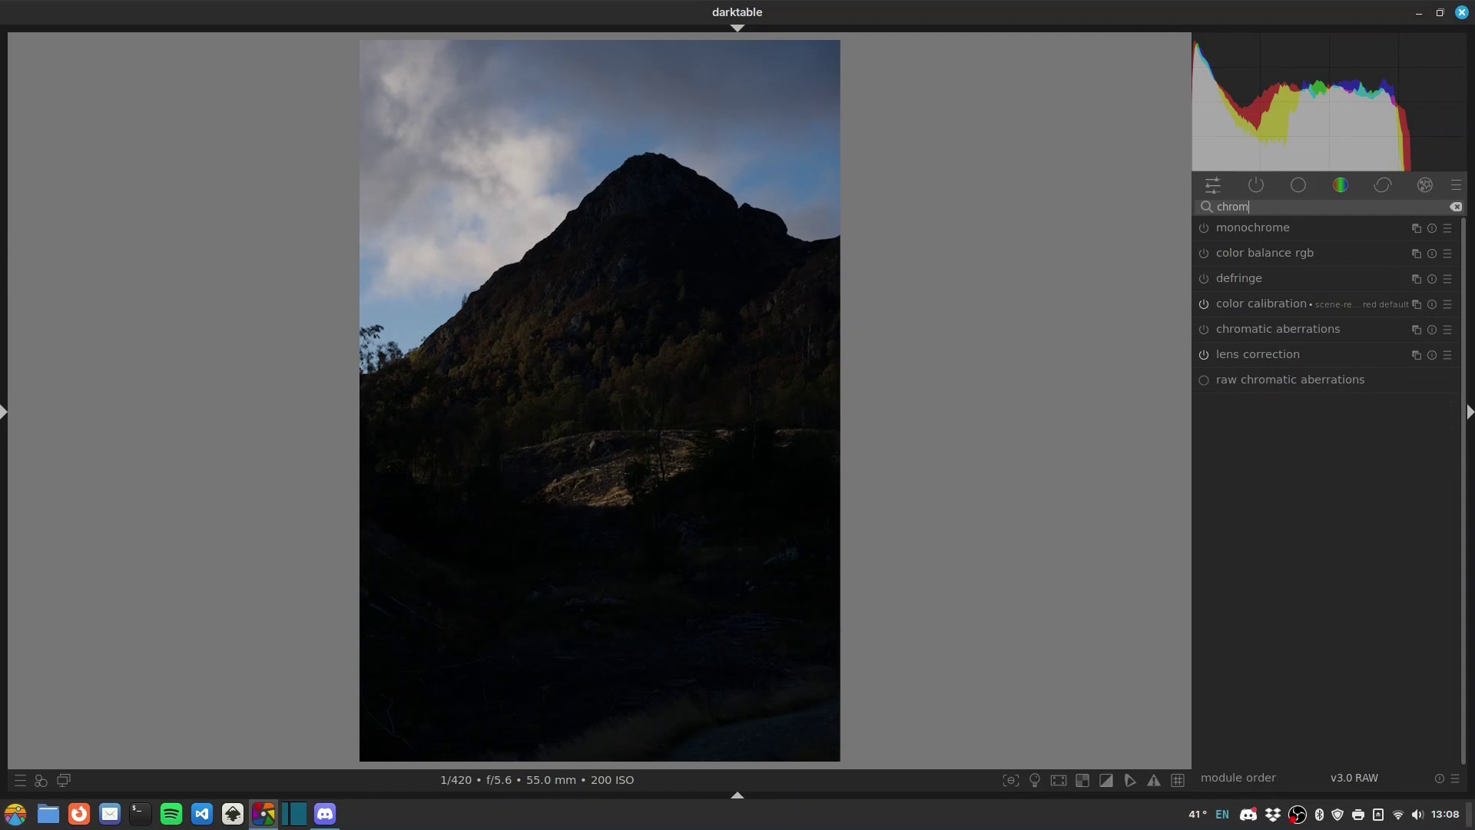
pyautogui.click(1204, 328)
# Step: Switch on exposure to brighten the dark mountain photo with its default boost
pyautogui.click(1275, 222)
pyautogui.click(1258, 226)
pyautogui.write('exposure')
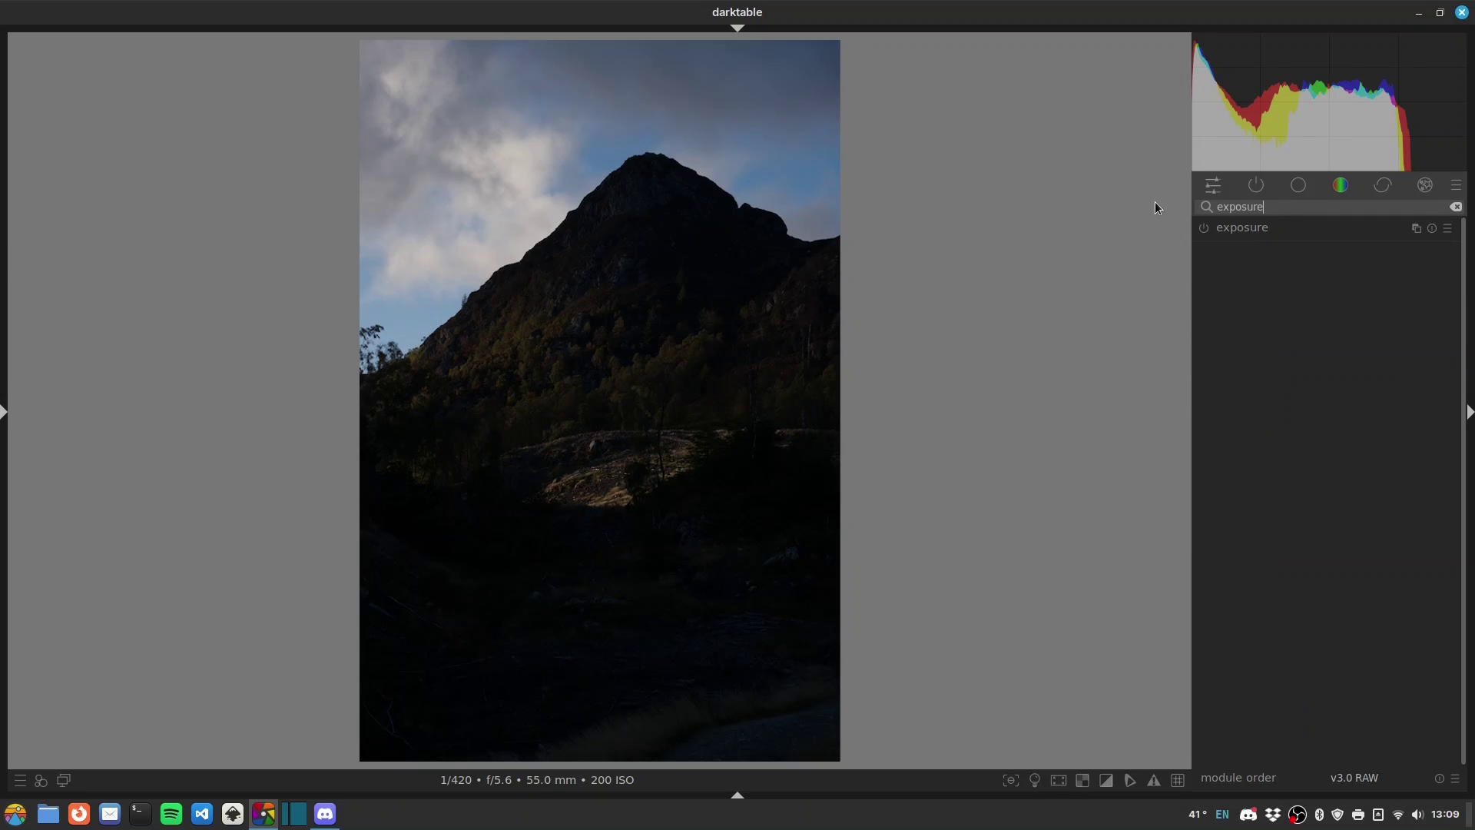
pyautogui.click(1216, 226)
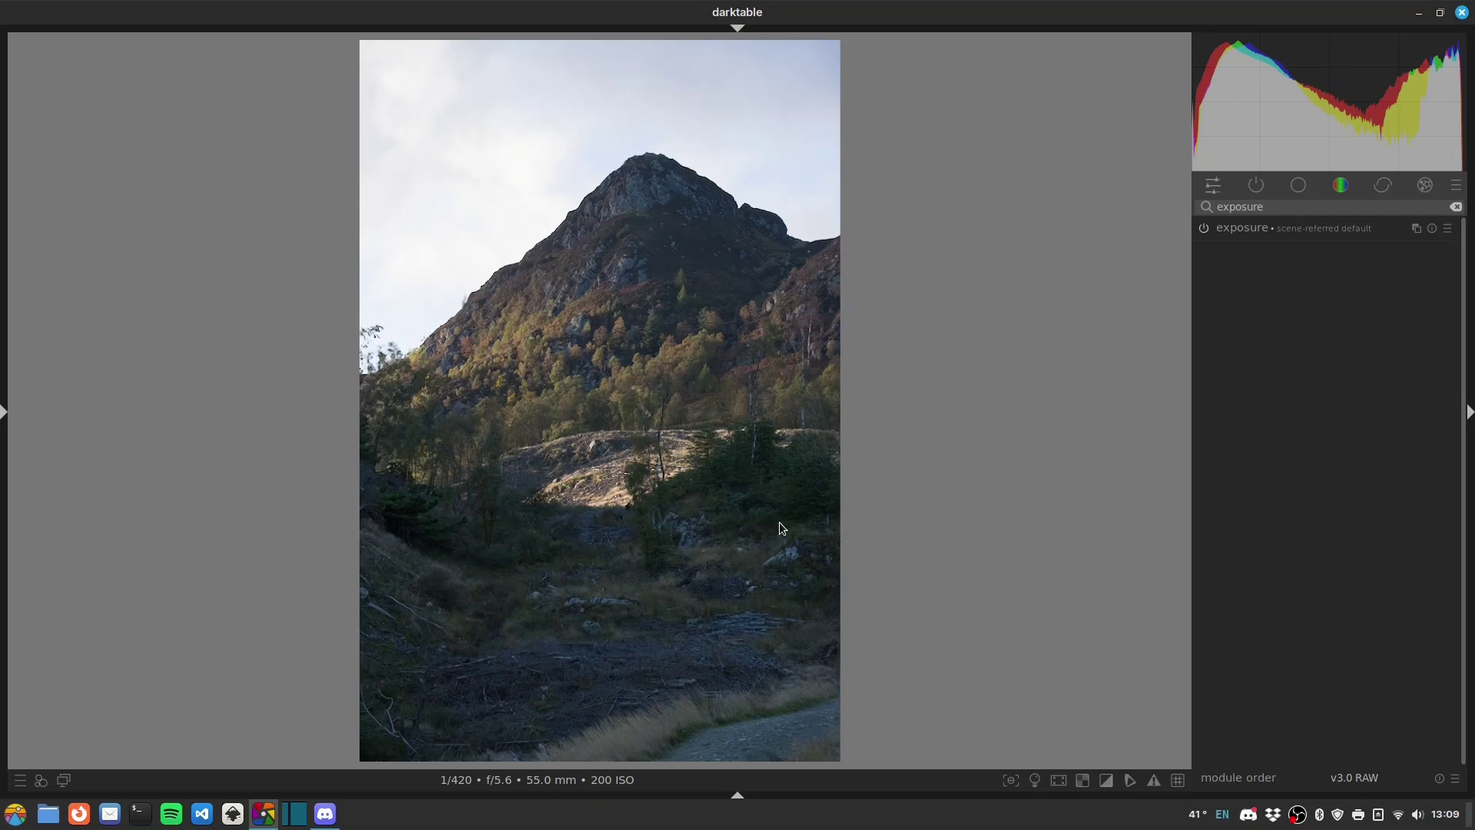
# Step: Enable crop, raise the bottom edge above the dark strip, and trim both sides slightly
pyautogui.doubleClick(1272, 209)
pyautogui.write('crop')
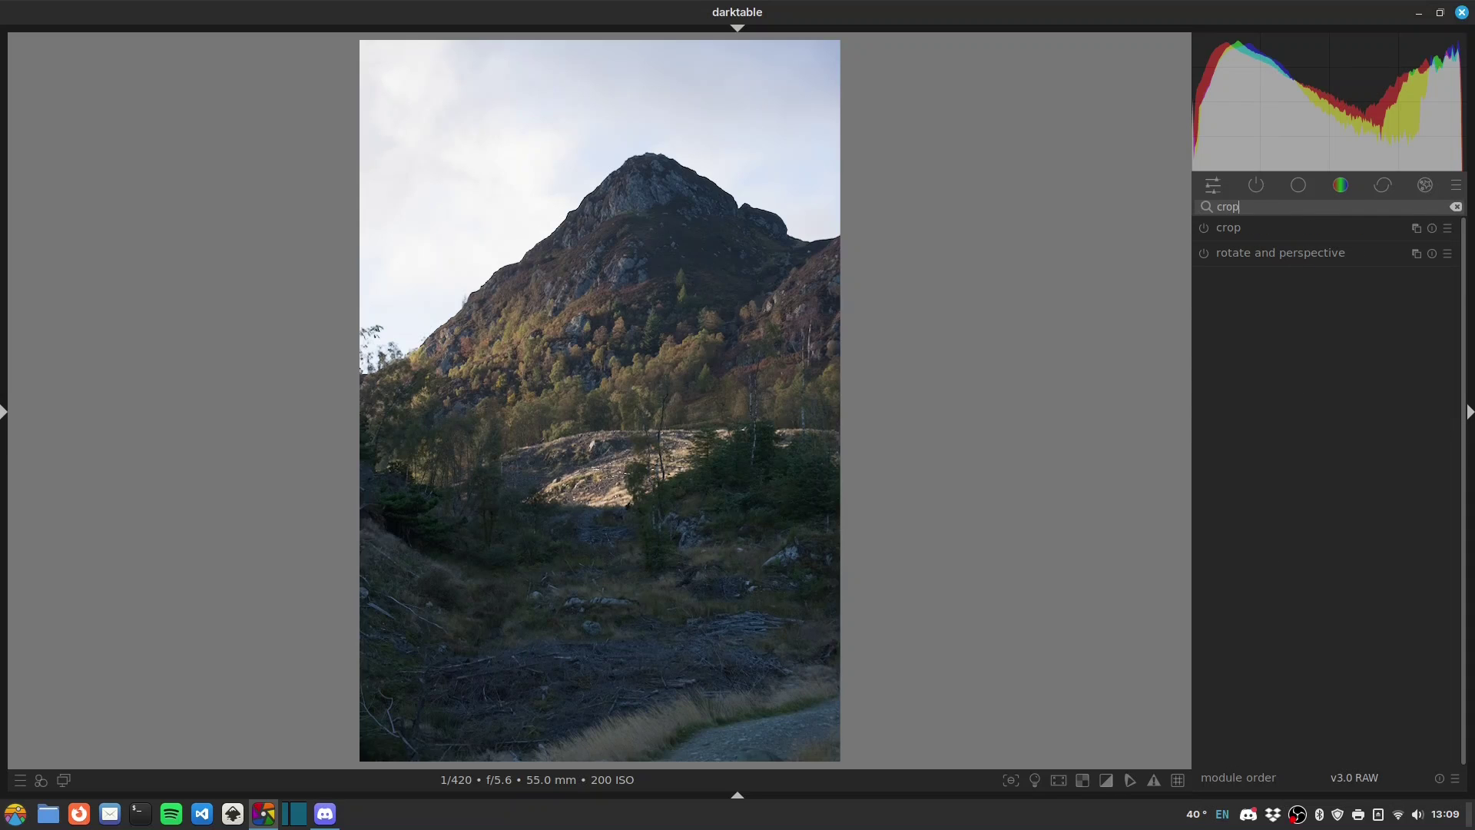
pyautogui.click(1204, 229)
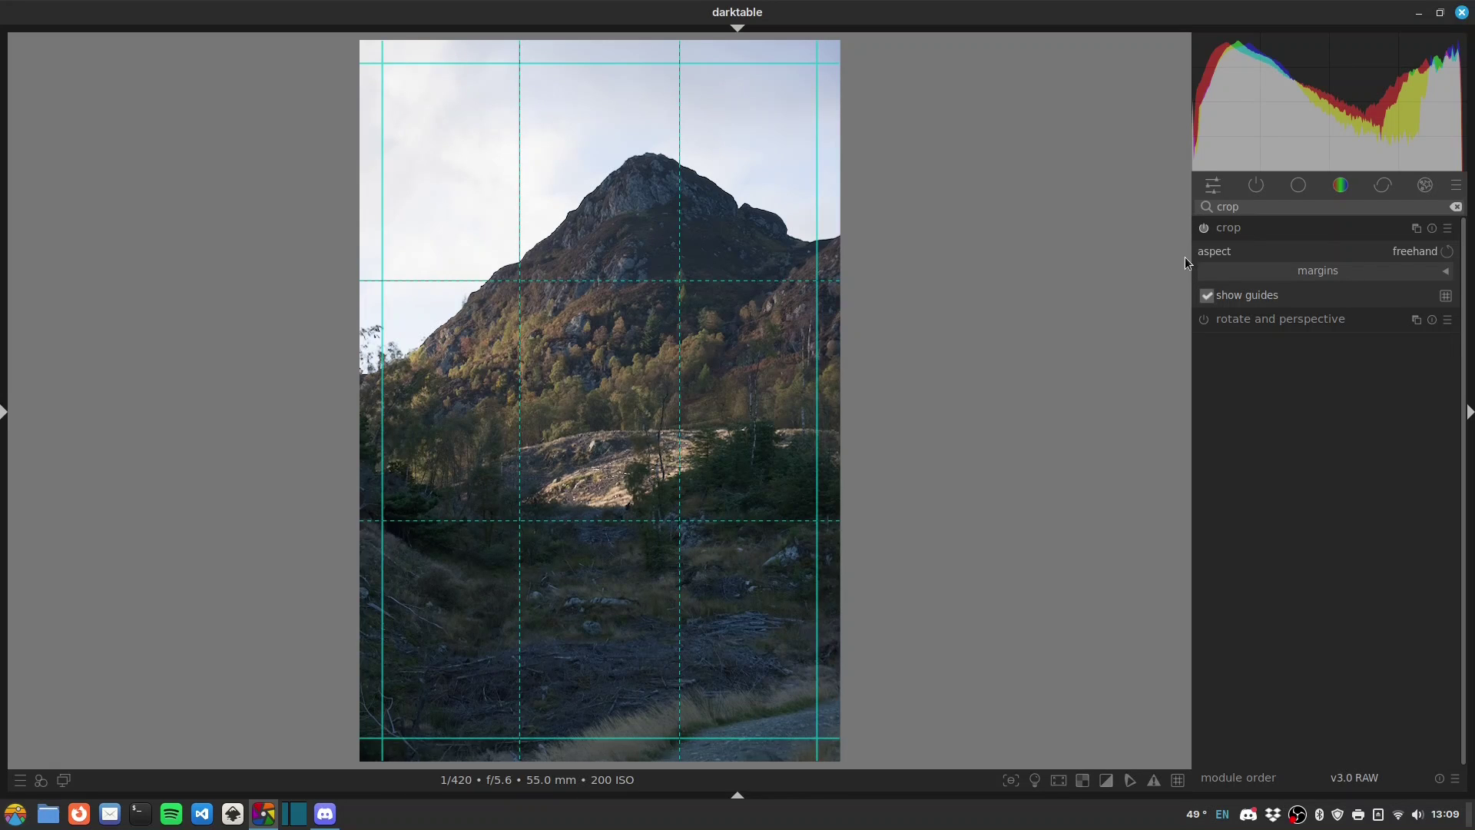
pyautogui.moveTo(601, 753); pyautogui.dragTo(599, 646)
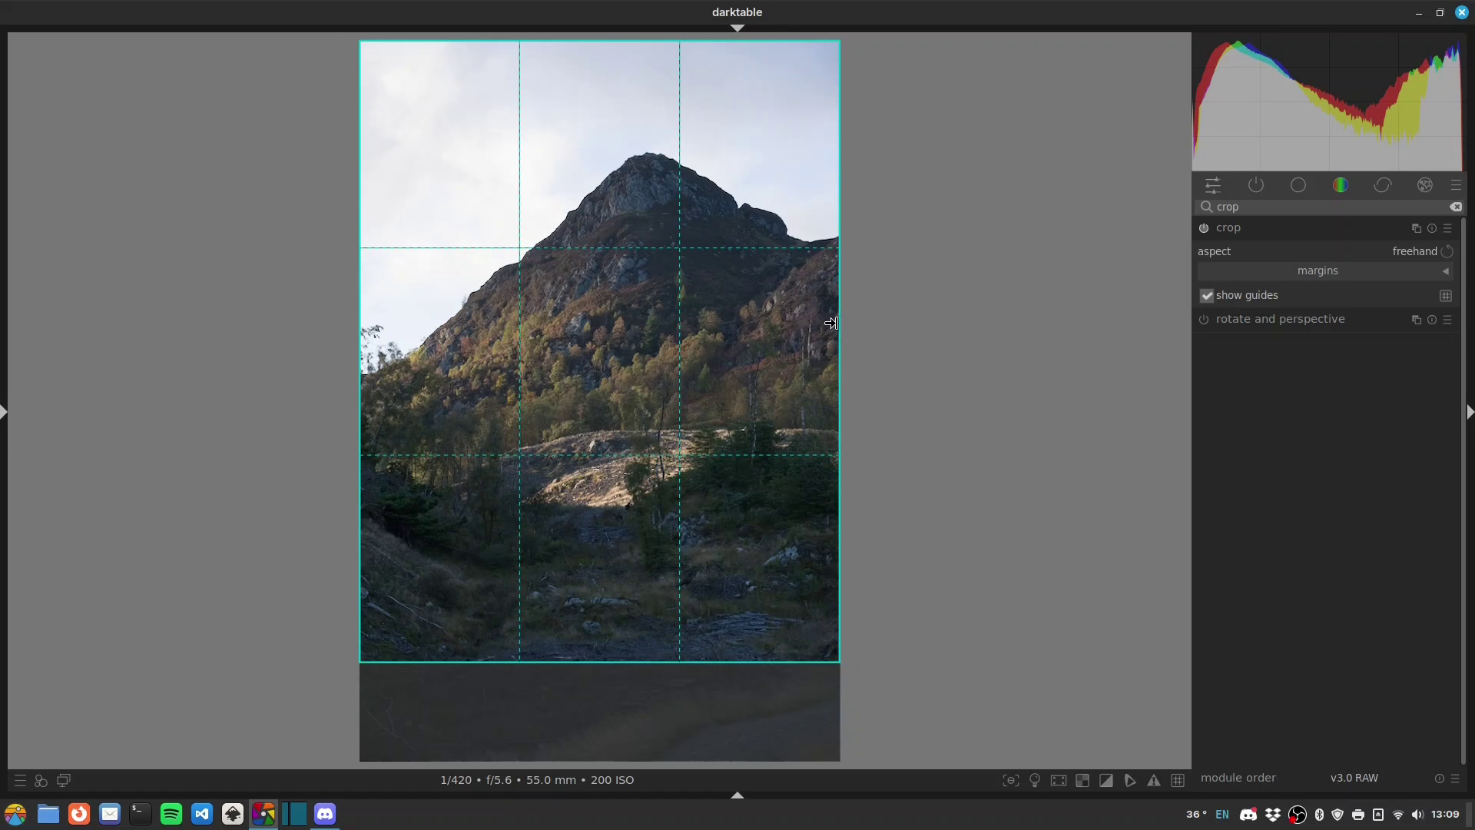
pyautogui.moveTo(831, 323); pyautogui.dragTo(818, 321)
pyautogui.moveTo(375, 331); pyautogui.dragTo(381, 330)
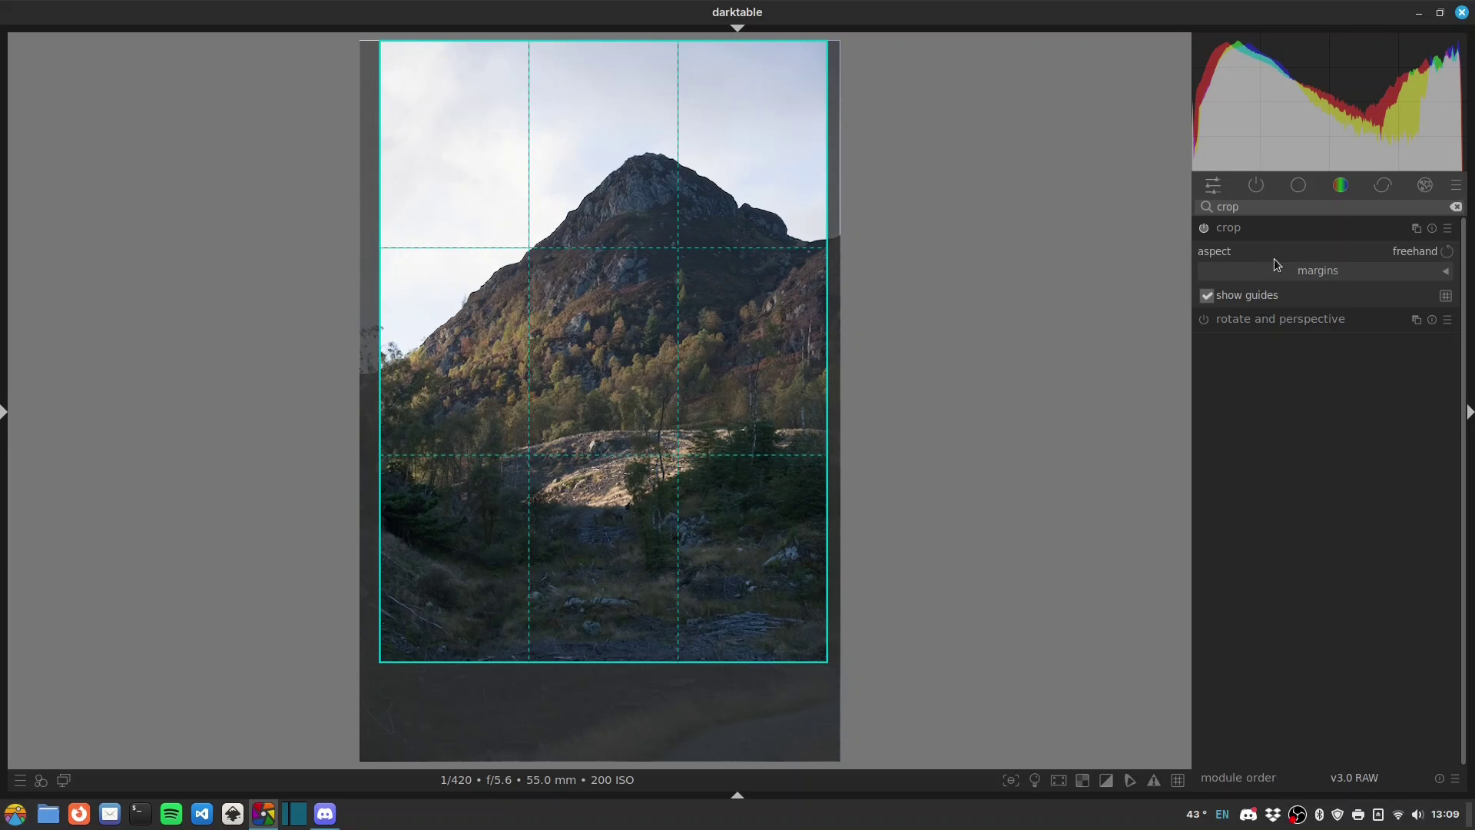
pyautogui.click(1256, 228)
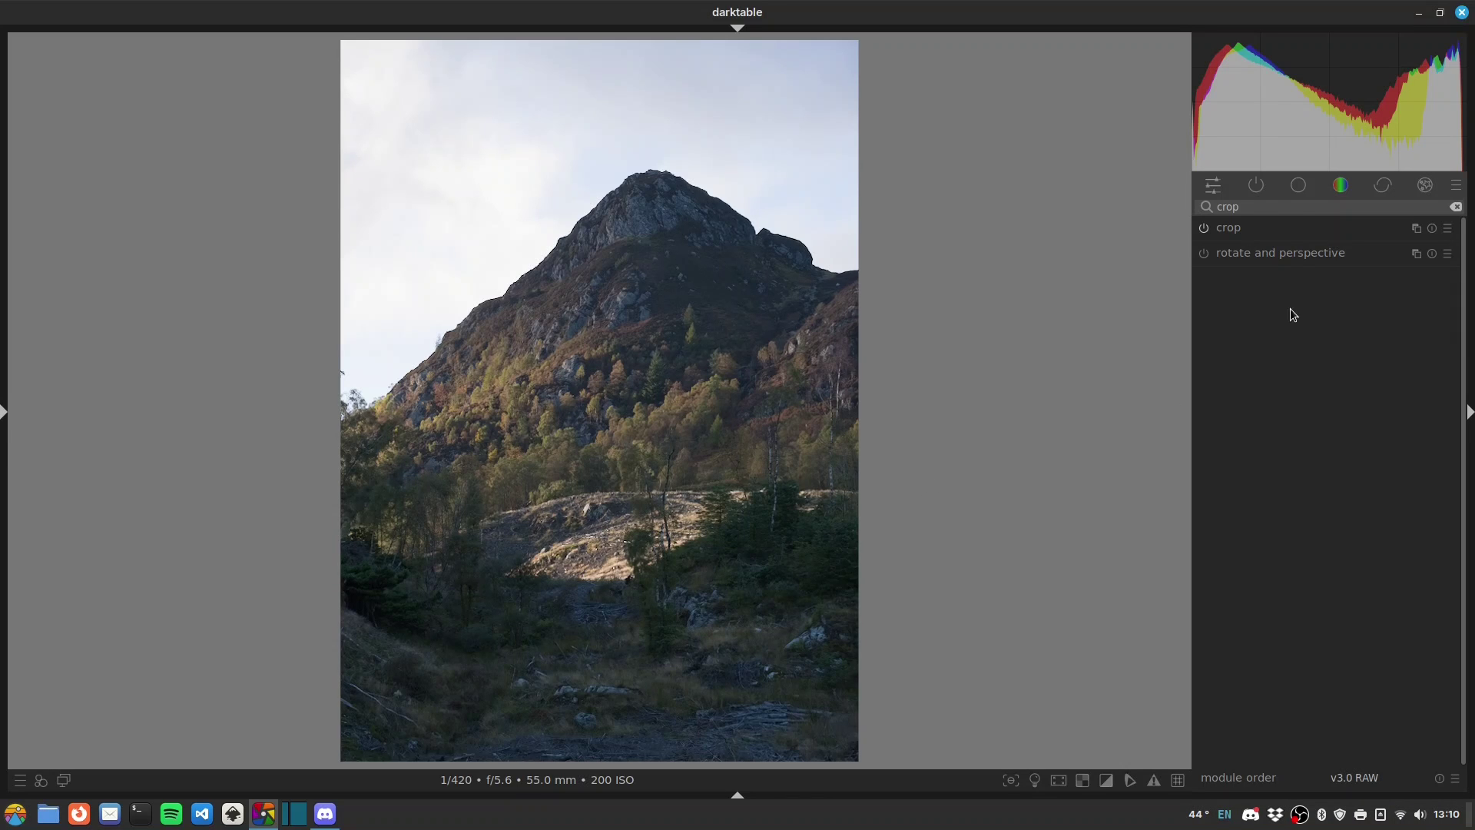
# Step: In the active modules, nudge the exposure slider up to +0.94 EV
pyautogui.click(1252, 228)
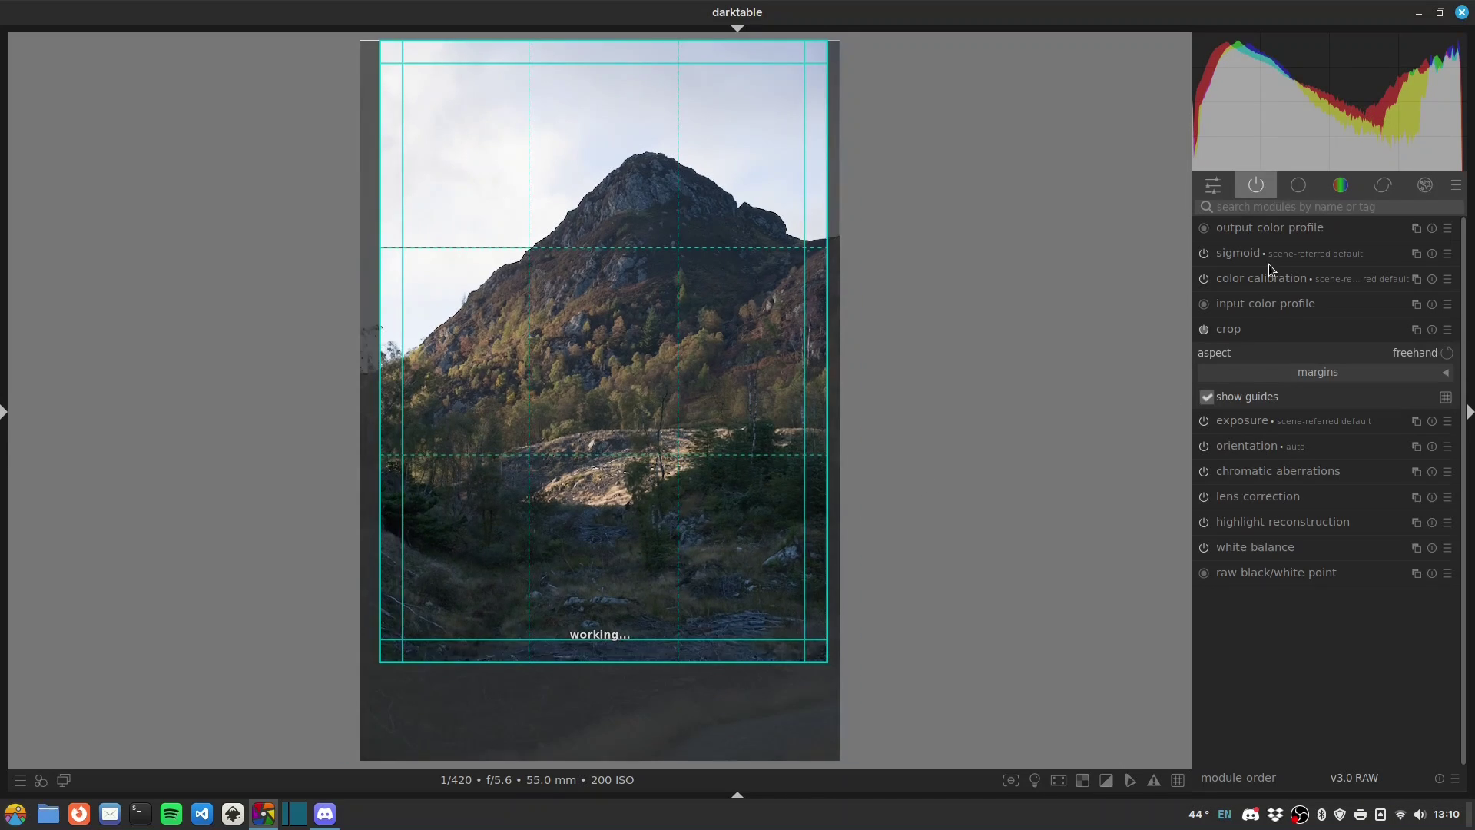
pyautogui.click(1255, 434)
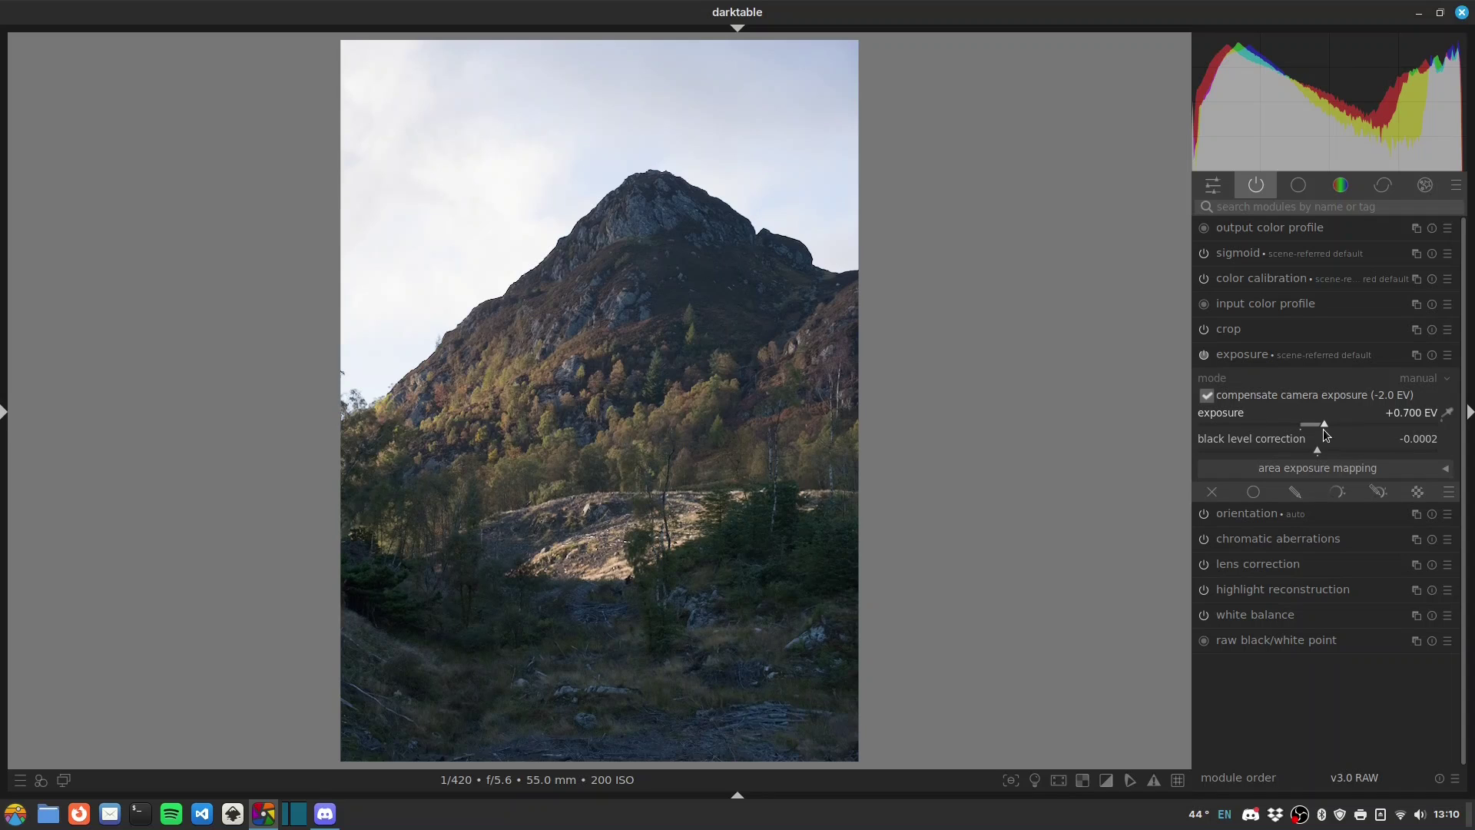
pyautogui.moveTo(1325, 426); pyautogui.dragTo(1330, 425)
# Step: Inspect the waveform scope with green and blue toggled, then return to the histogram
pyautogui.click(1216, 41)
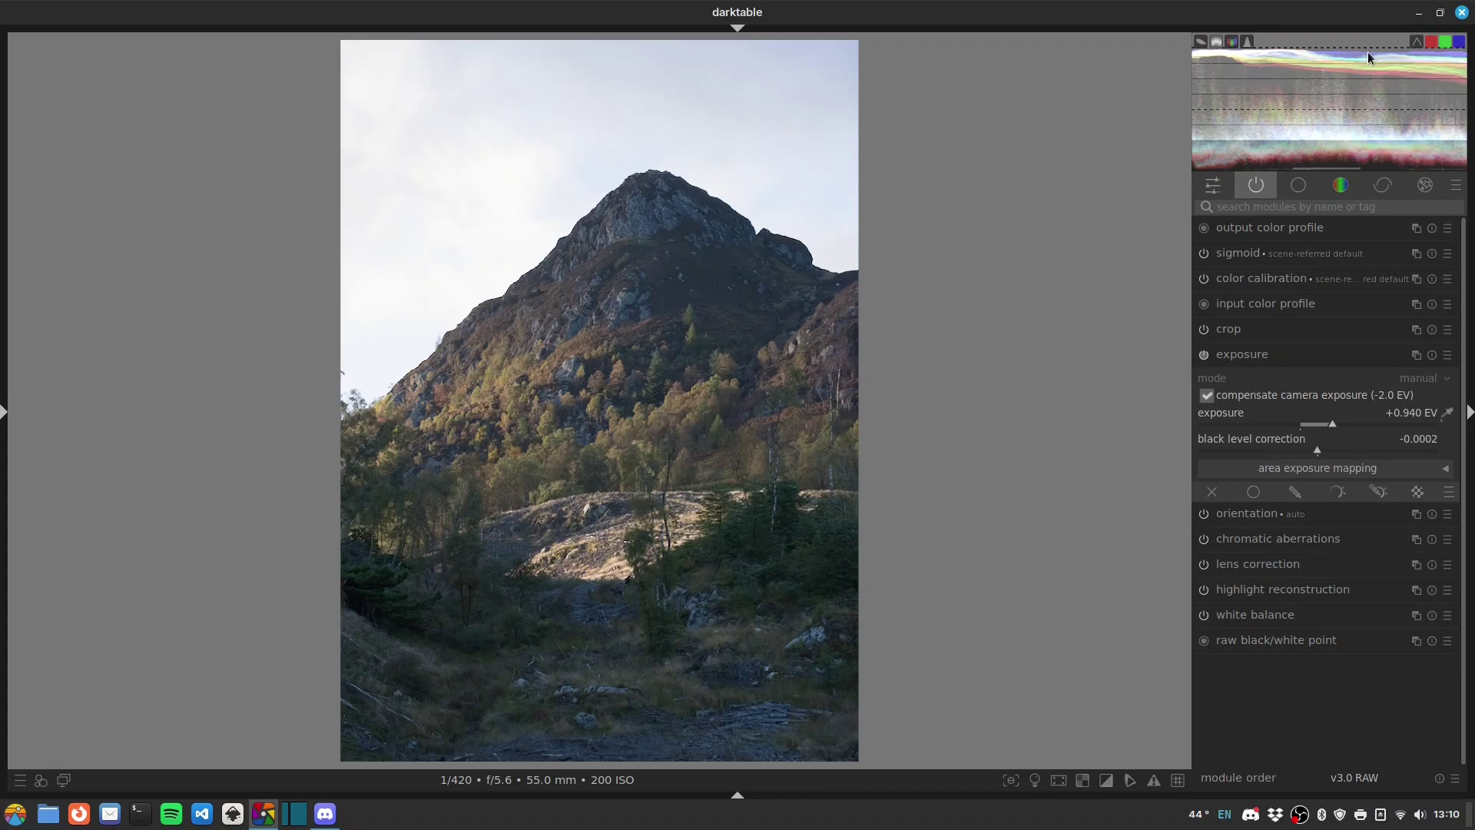
pyautogui.click(1445, 41)
pyautogui.click(1459, 41)
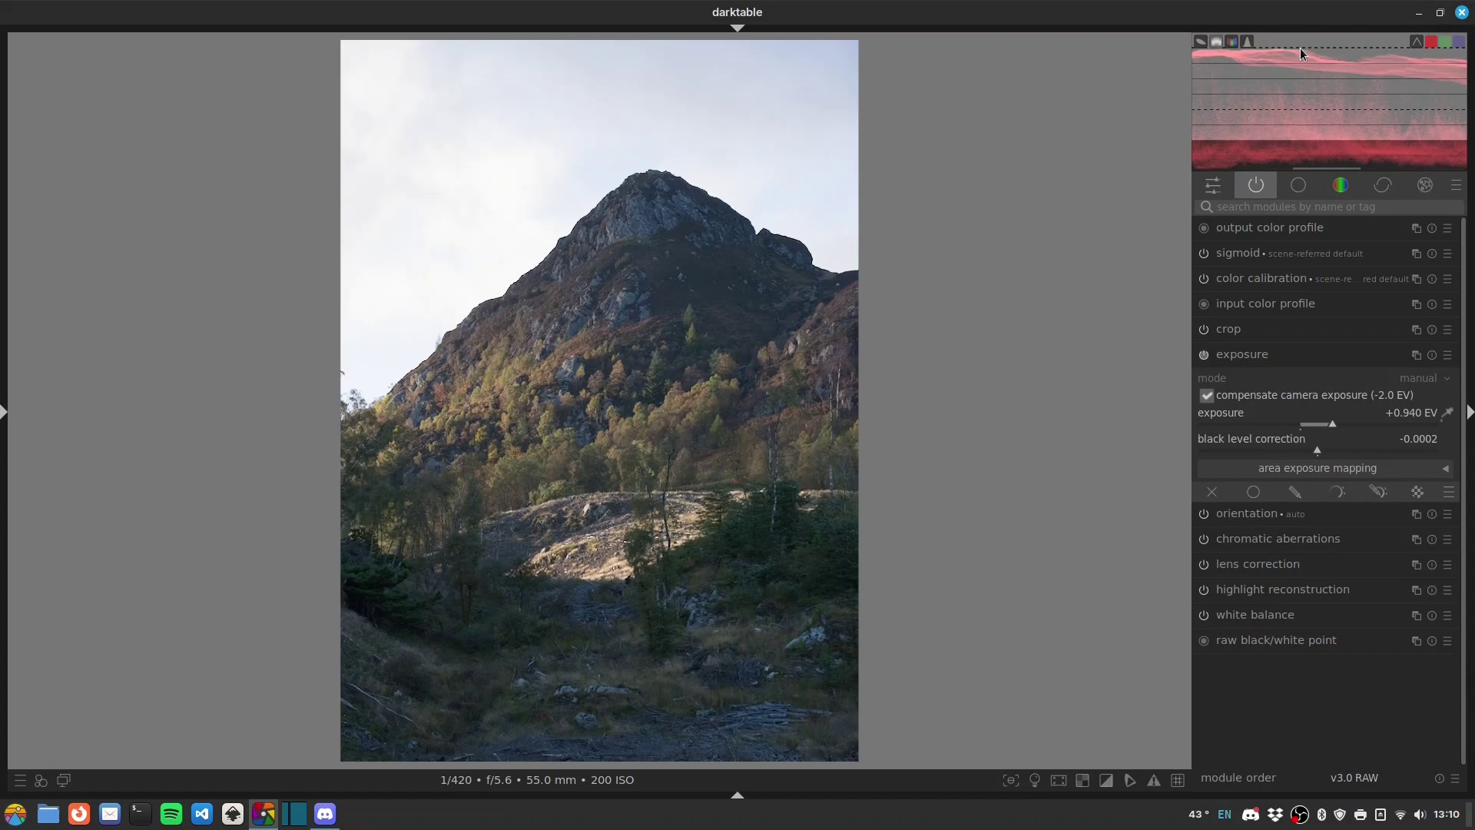
pyautogui.click(1447, 41)
pyautogui.click(1454, 43)
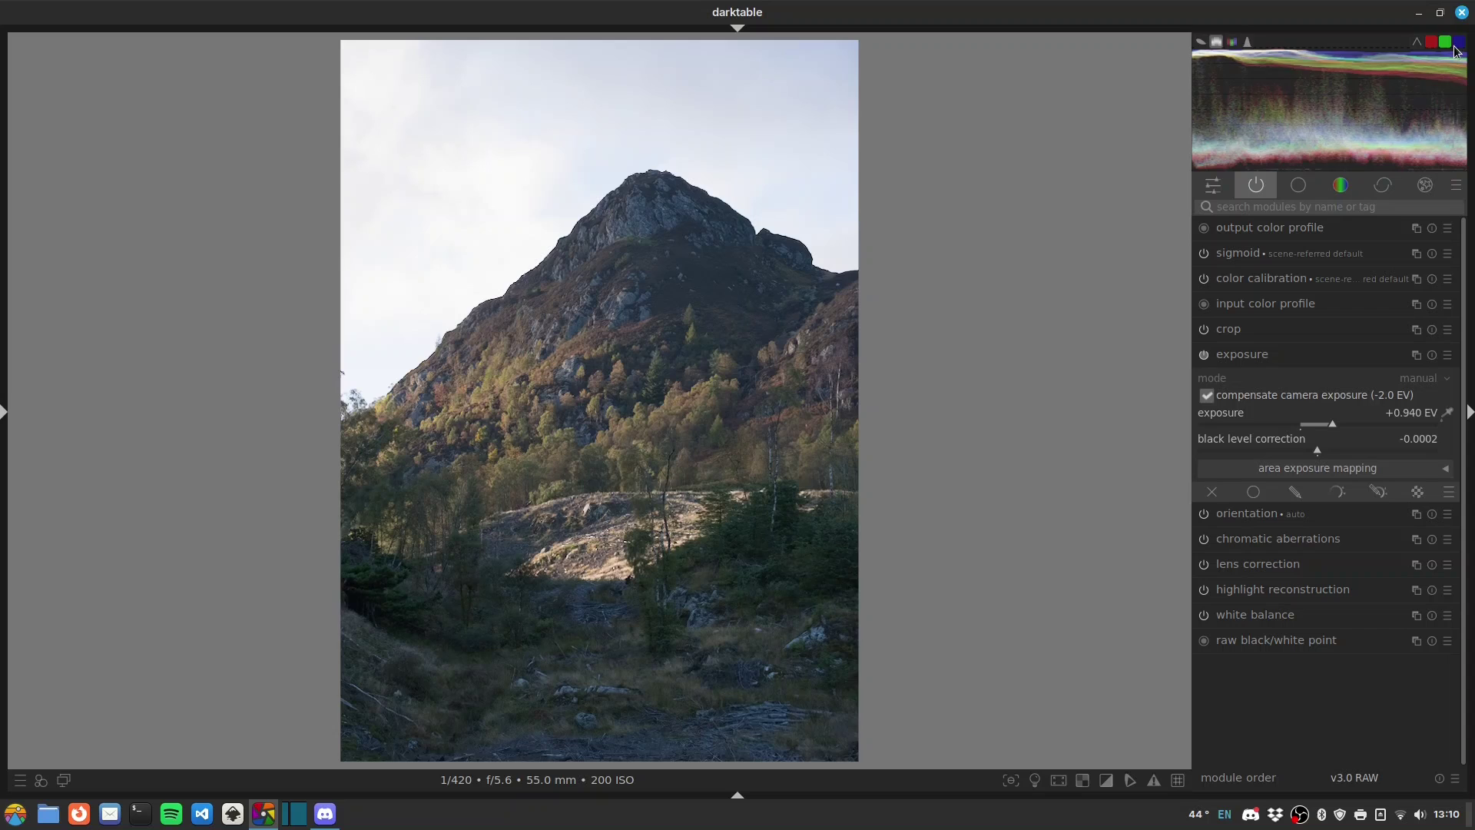
pyautogui.click(1246, 41)
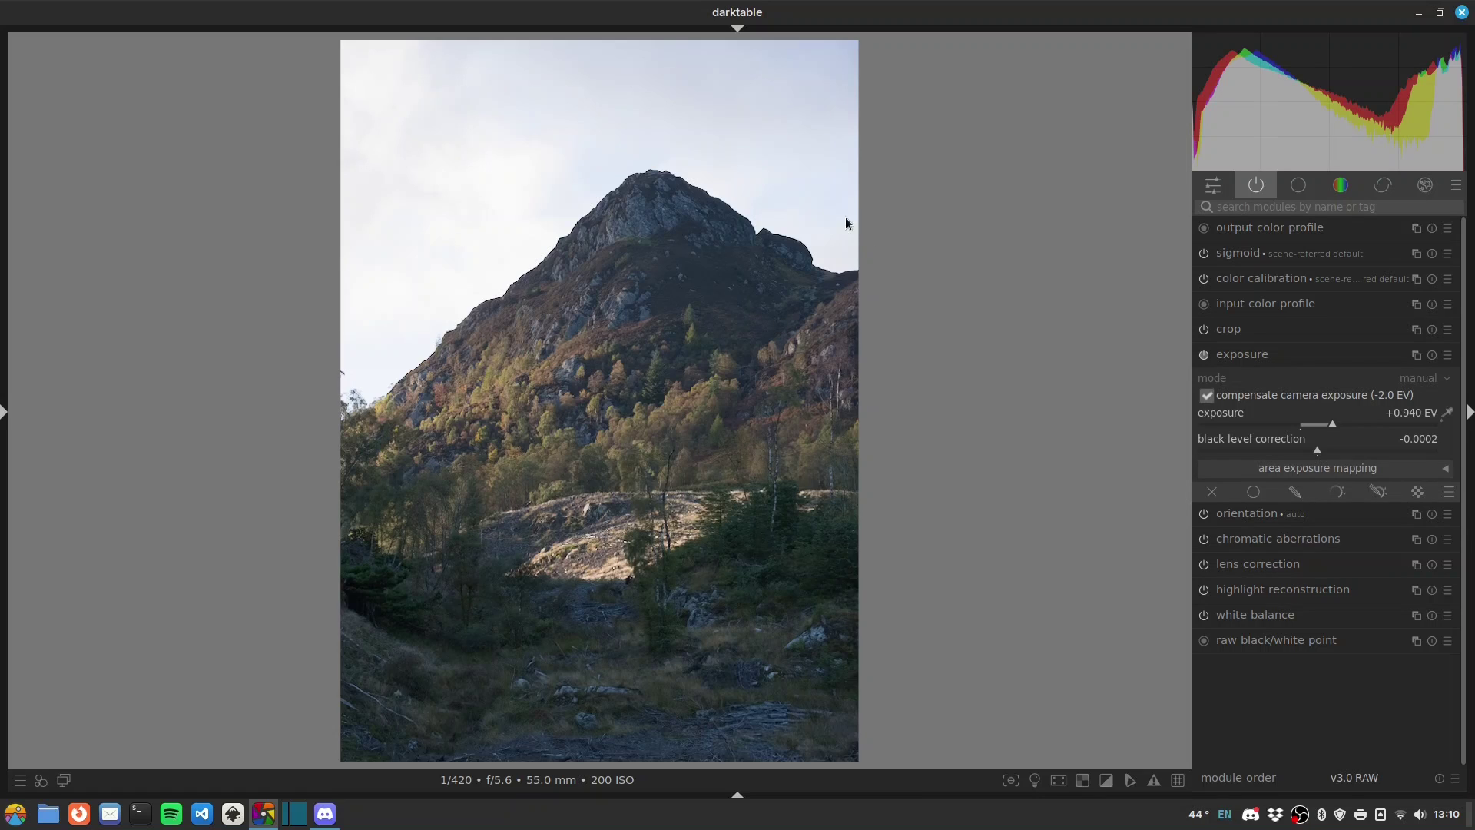
# Step: Add a second exposure instance with a drawn & parametric mask restricted to the bright sky
pyautogui.rightClick(1416, 354)
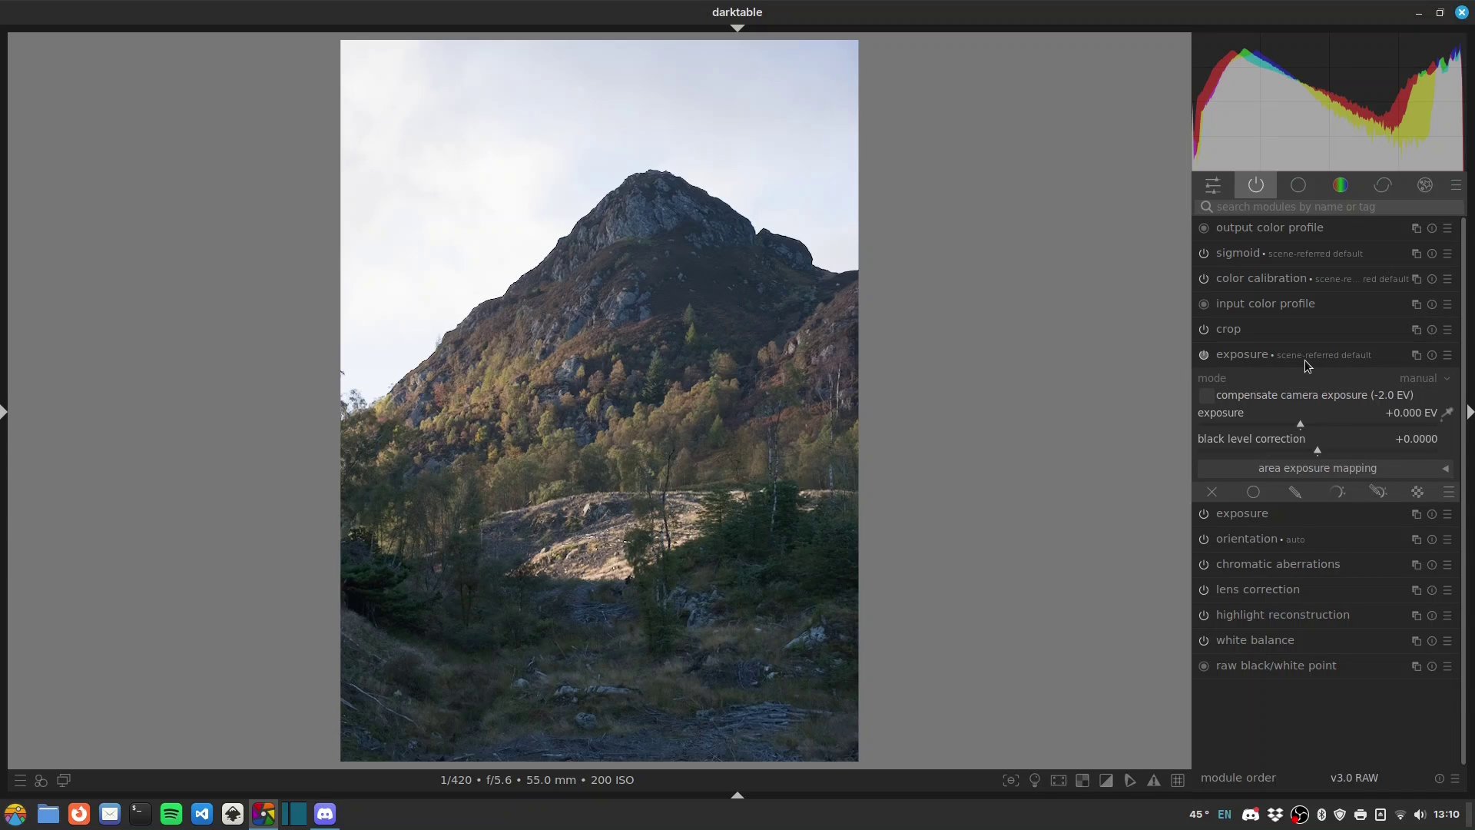
pyautogui.click(1338, 492)
pyautogui.click(1378, 365)
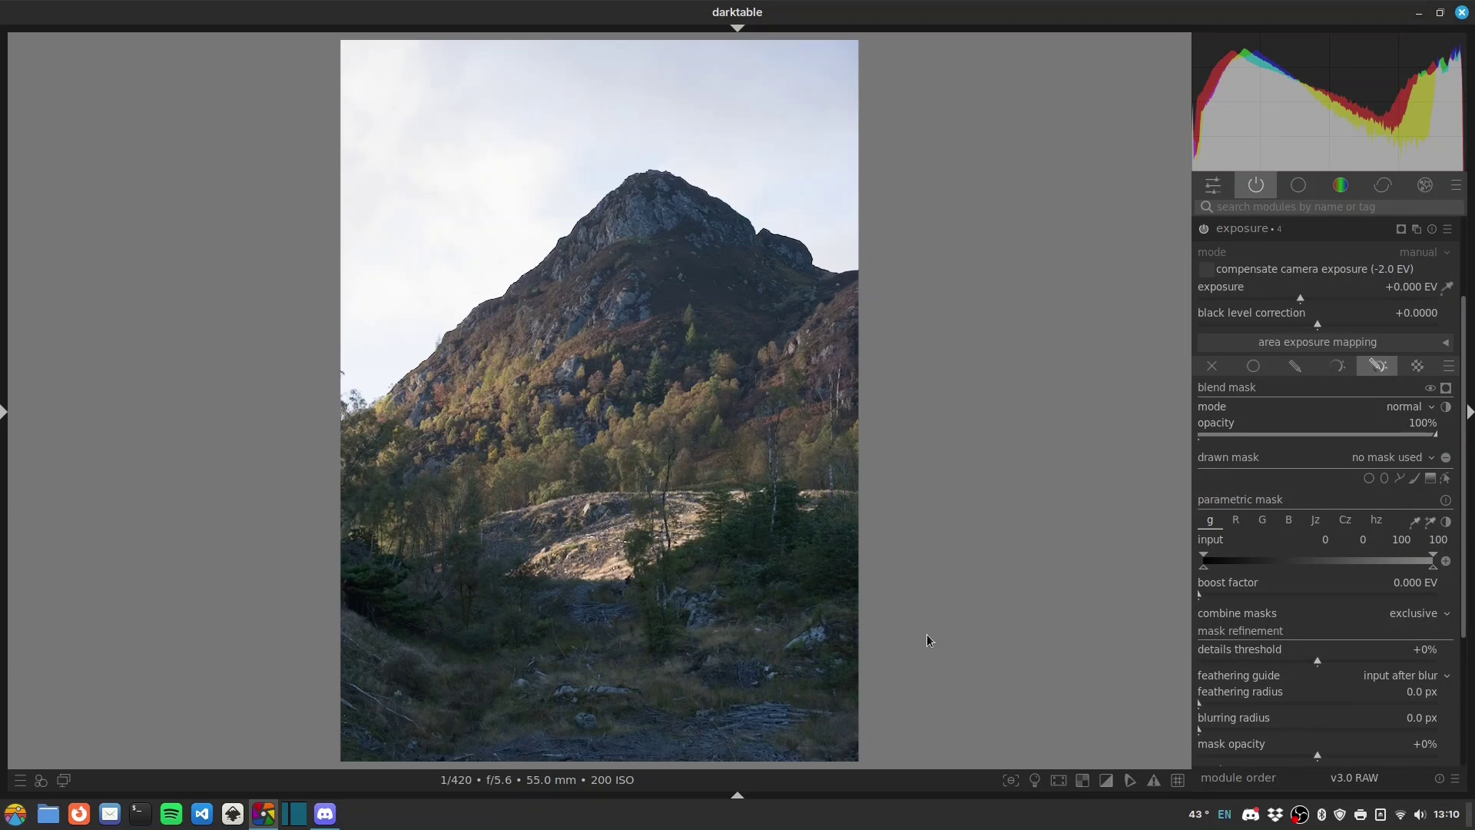
pyautogui.click(1446, 388)
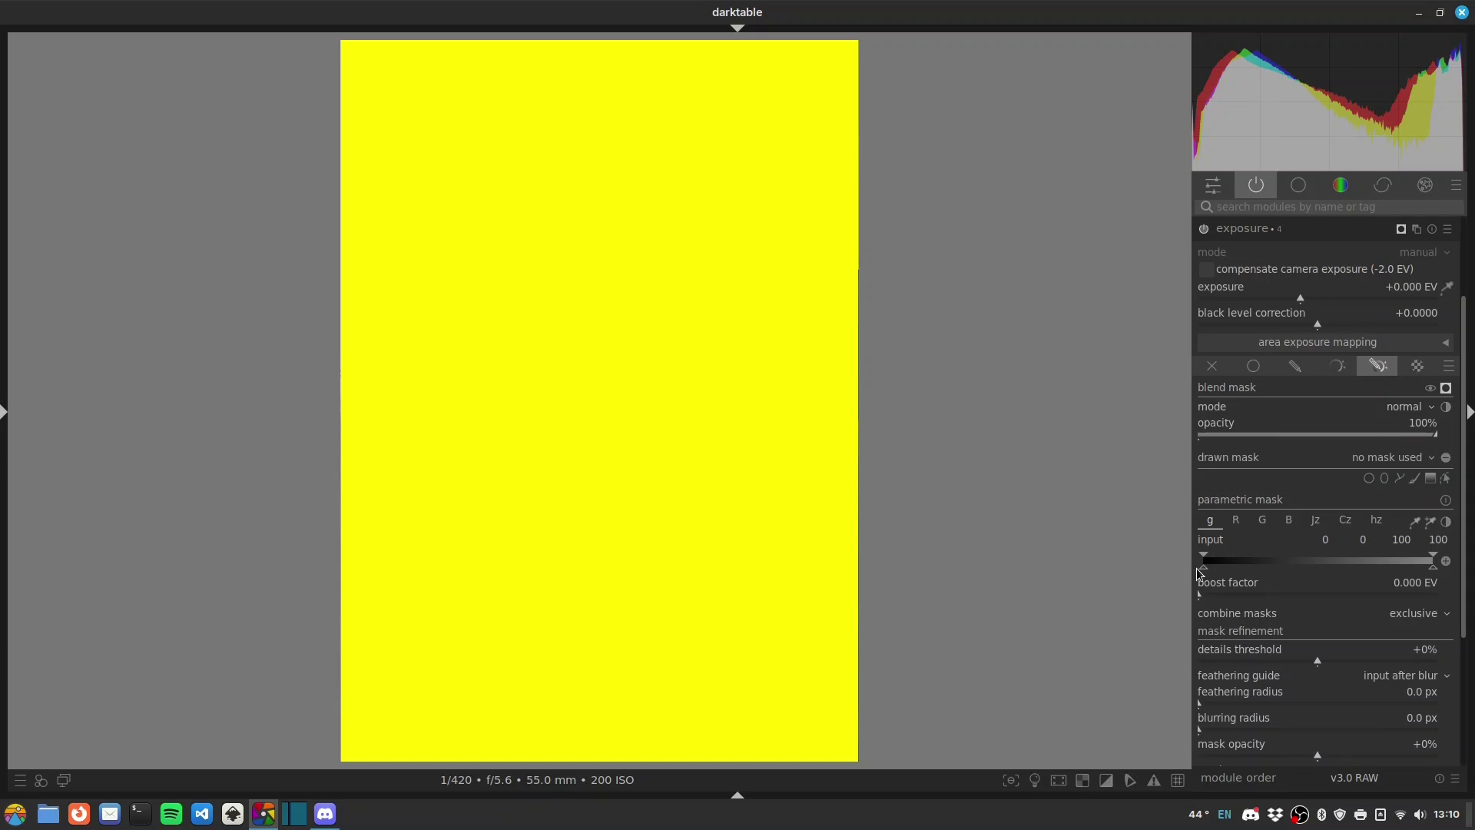
pyautogui.moveTo(1203, 573)
pyautogui.mouseDown()
pyautogui.moveTo(1327, 569)
pyautogui.moveTo(1309, 569)
pyautogui.mouseUp()
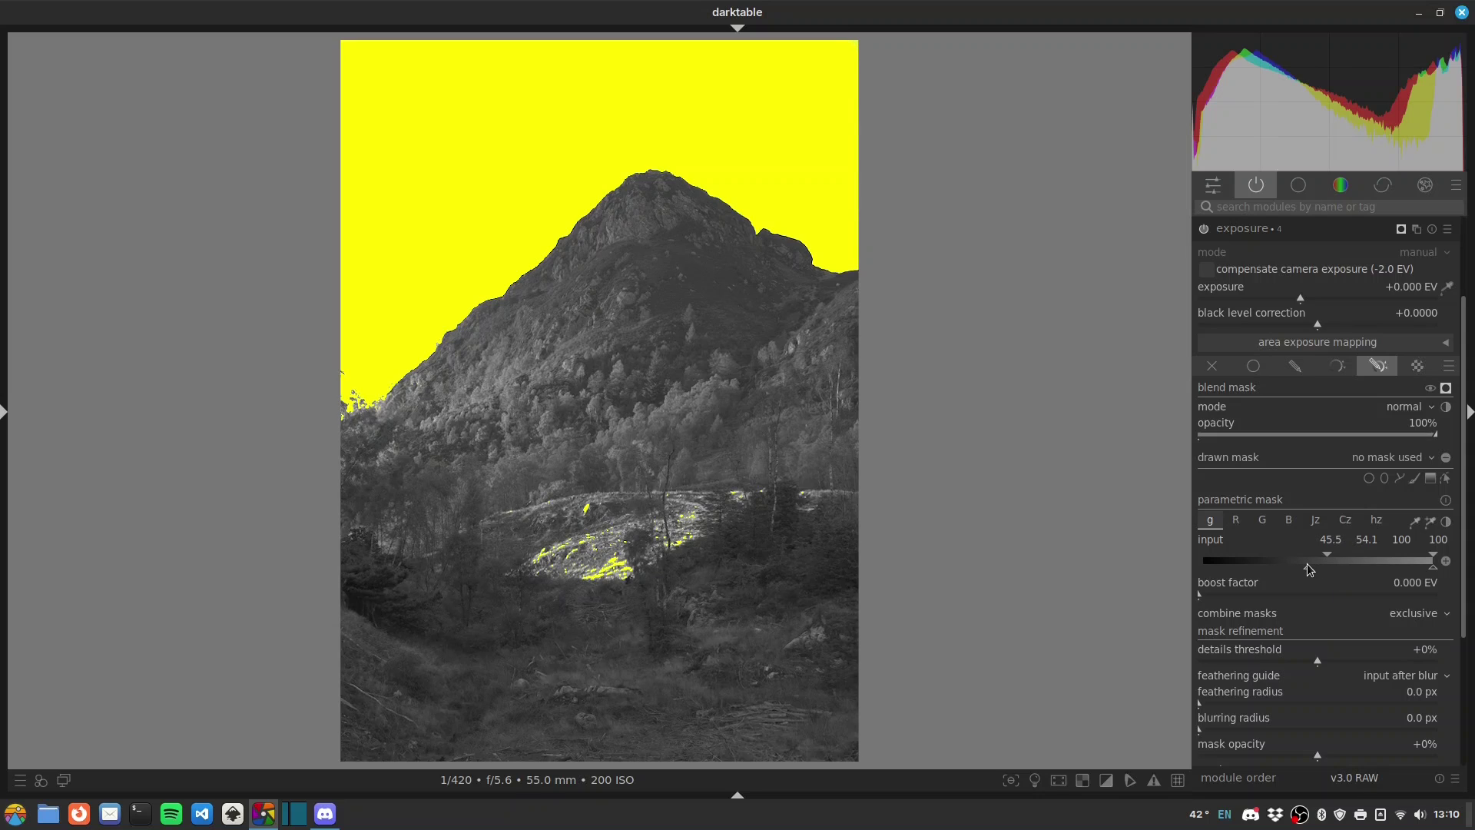
# Step: Add a tilted, feathered gradient along the slope and lower the masked exposure to -1.167 EV
pyautogui.click(1430, 478)
pyautogui.click(585, 381)
pyautogui.moveTo(590, 332); pyautogui.dragTo(413, 359)
pyautogui.moveTo(1207, 702); pyautogui.dragTo(1251, 702)
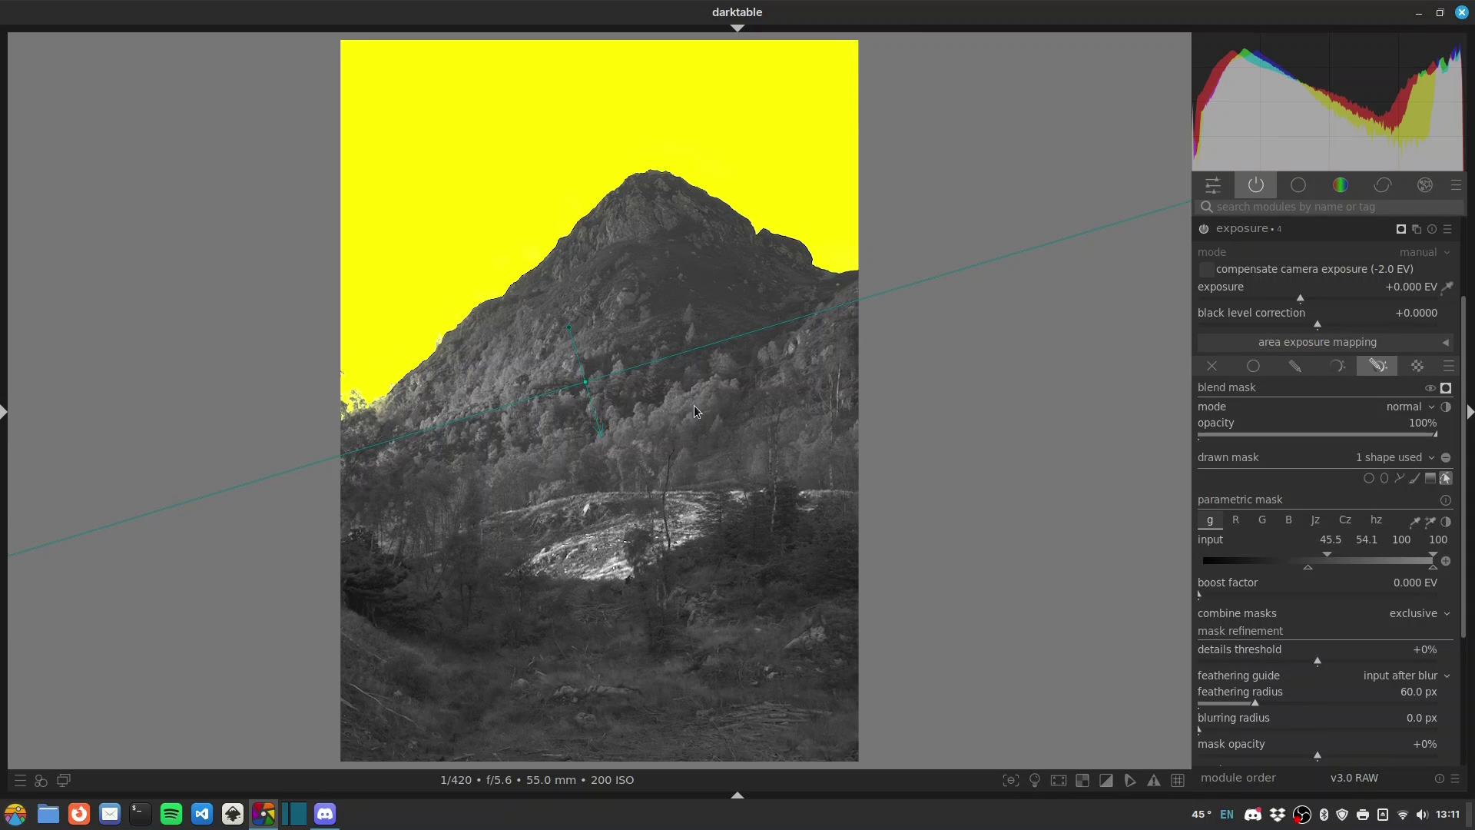
pyautogui.click(1446, 387)
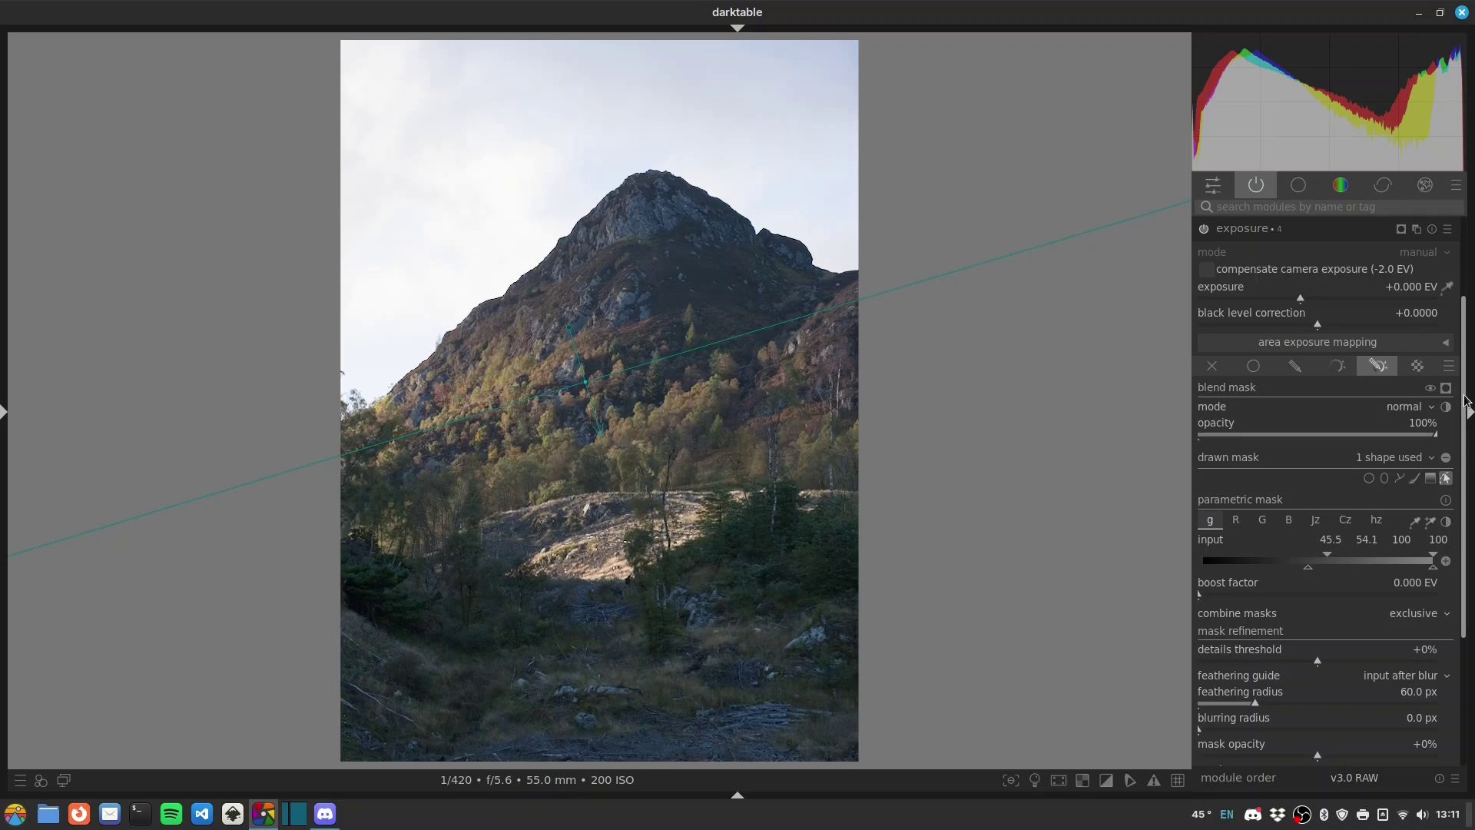
pyautogui.scroll(3, 1382, 399)
pyautogui.click(1298, 412)
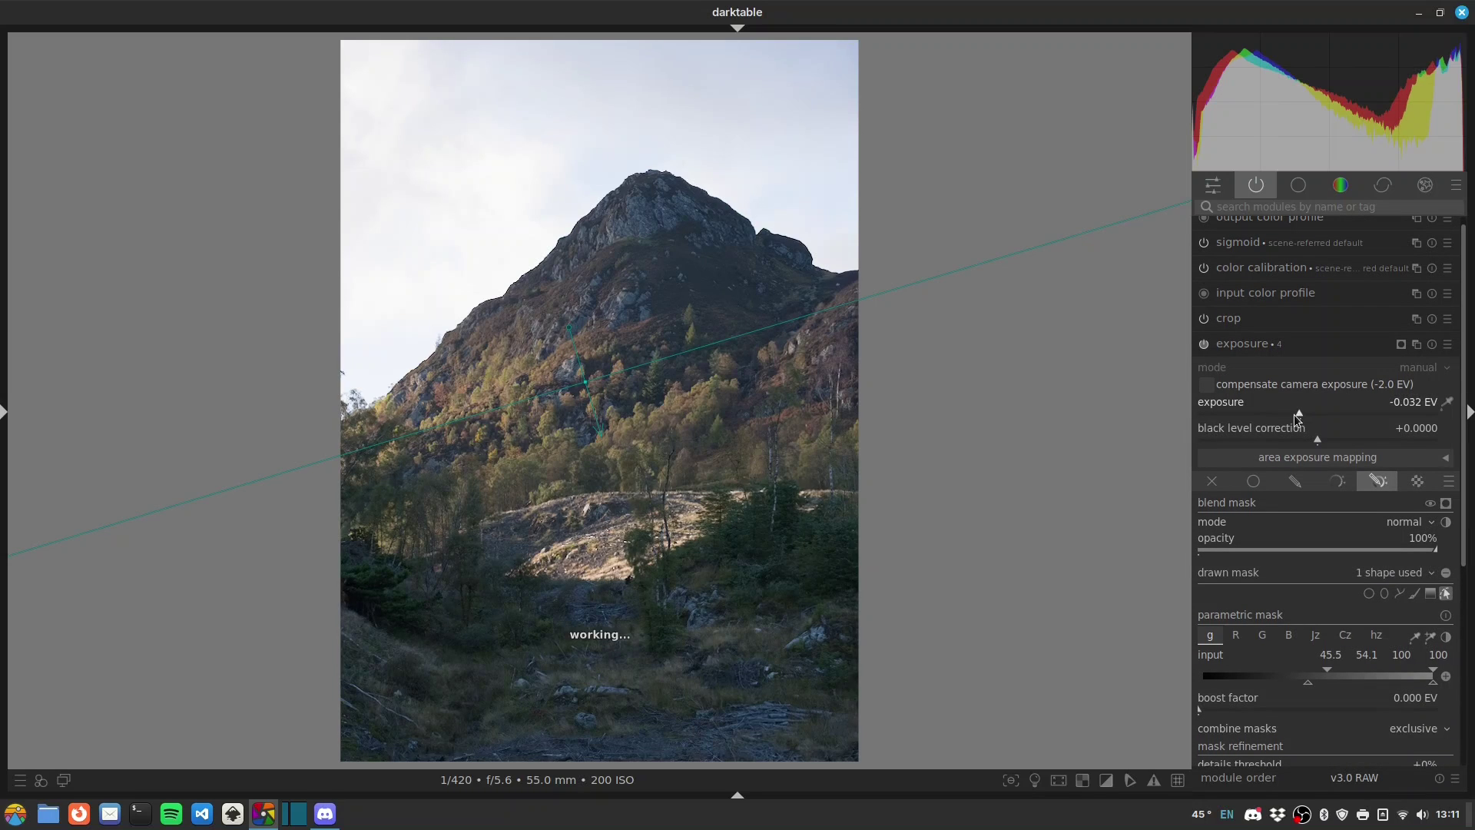
pyautogui.moveTo(1298, 414); pyautogui.dragTo(1260, 417)
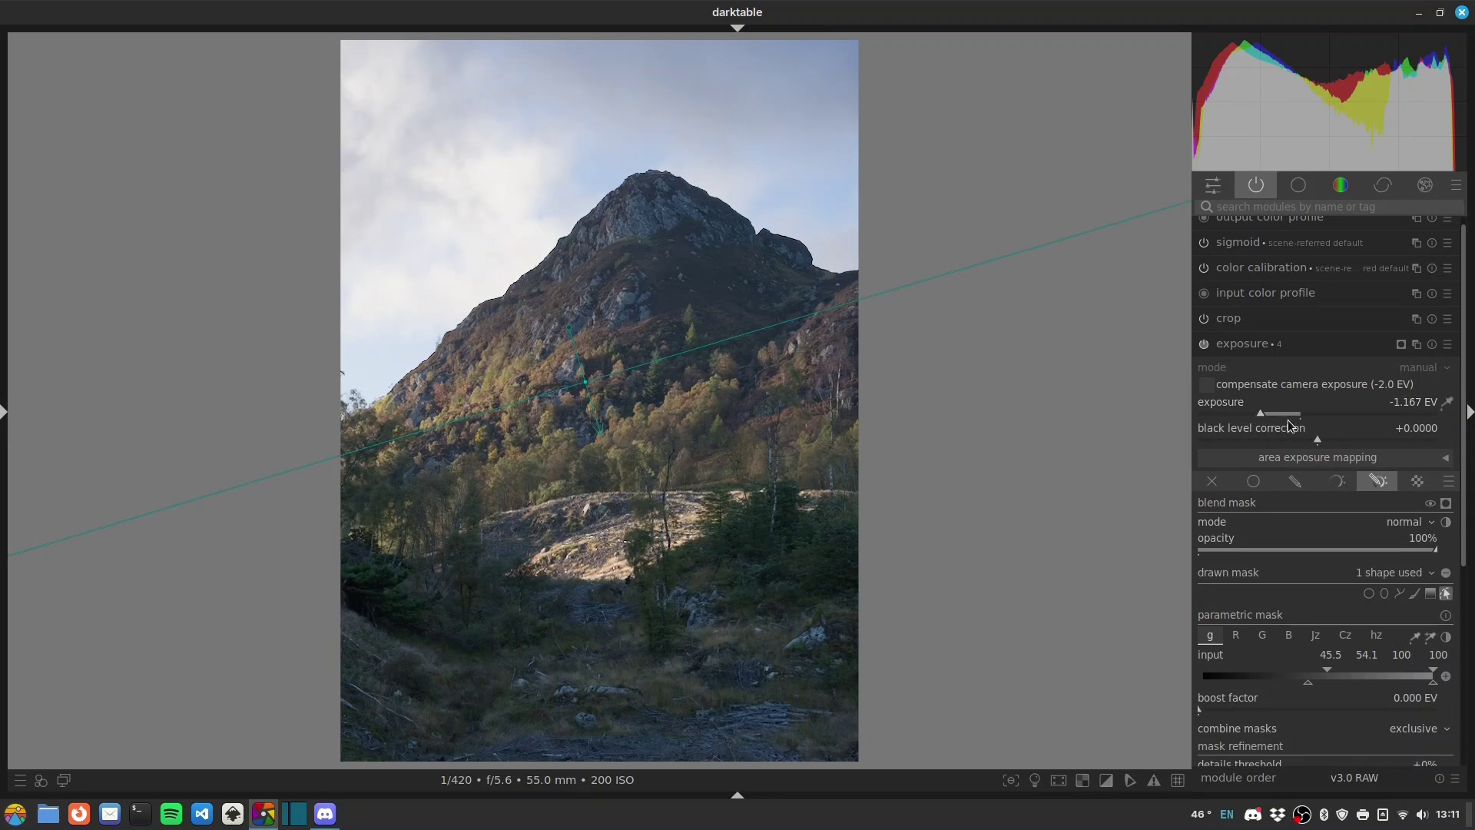
# Step: Lift the sigmoid target black level slightly and raise its skew to about +0.22
pyautogui.click(1244, 345)
pyautogui.click(1237, 260)
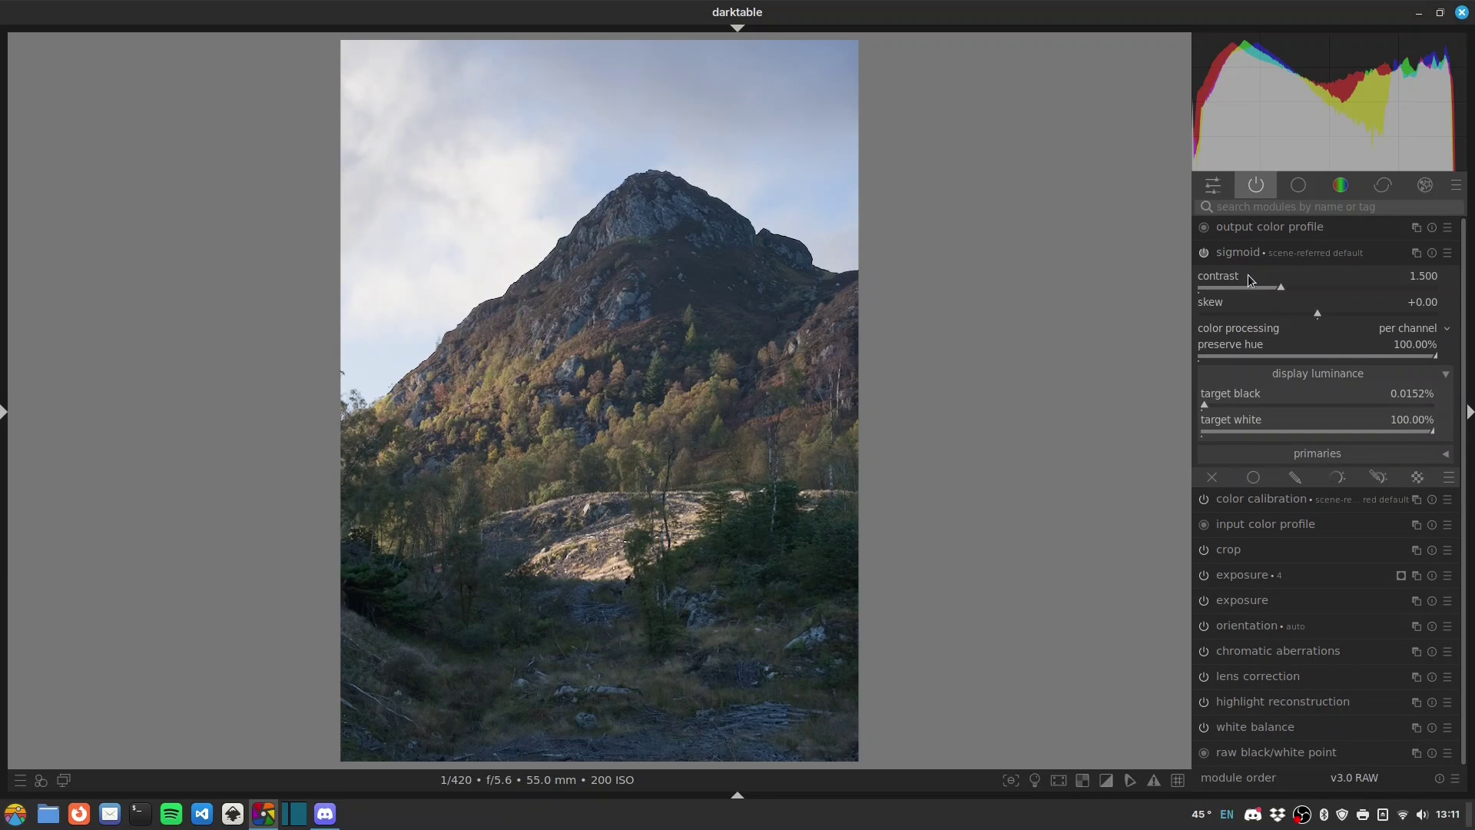
pyautogui.moveTo(1210, 404); pyautogui.dragTo(1237, 404)
pyautogui.moveTo(1318, 314); pyautogui.dragTo(1344, 314)
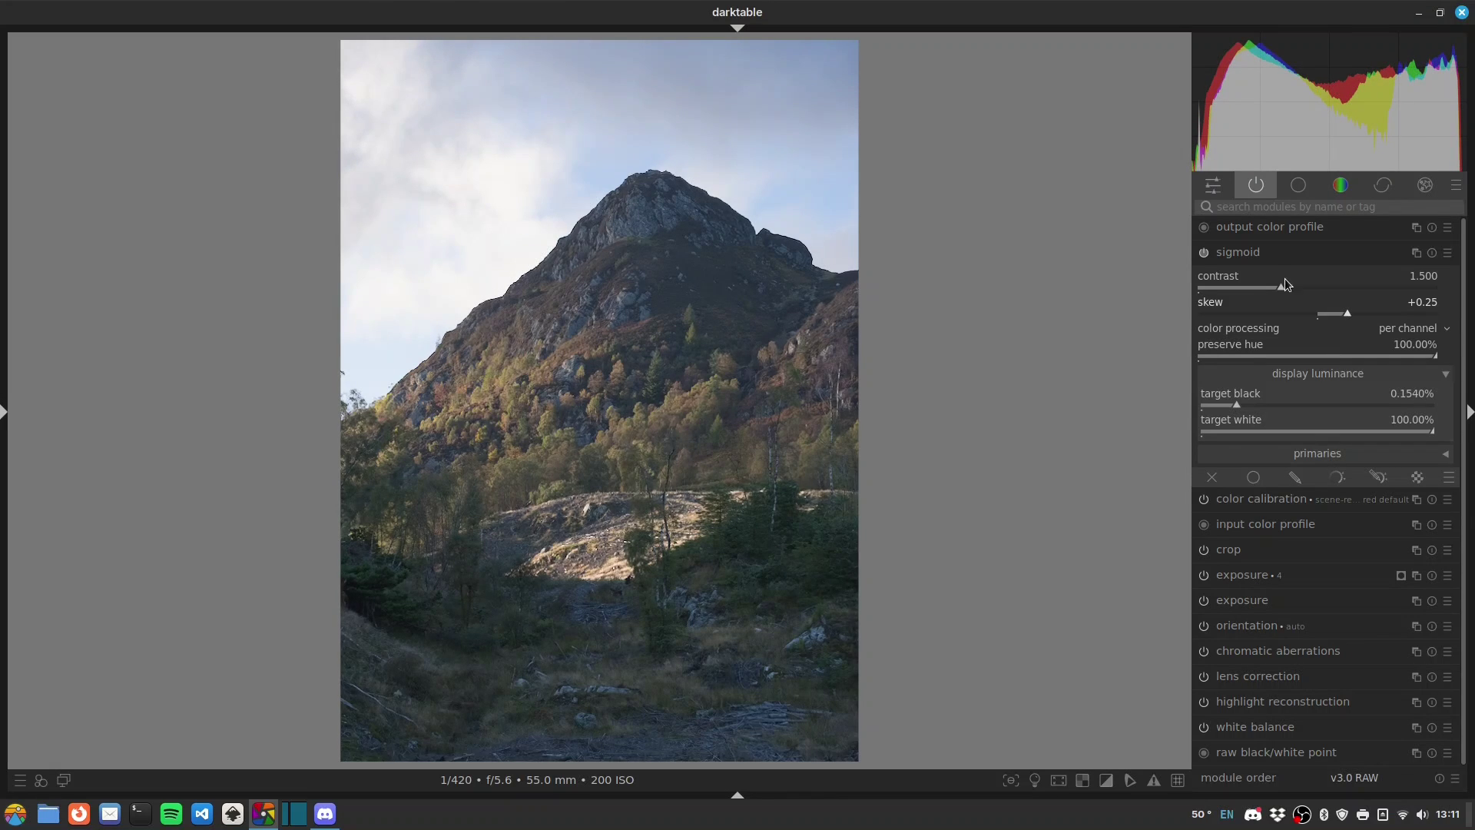
pyautogui.click(1244, 254)
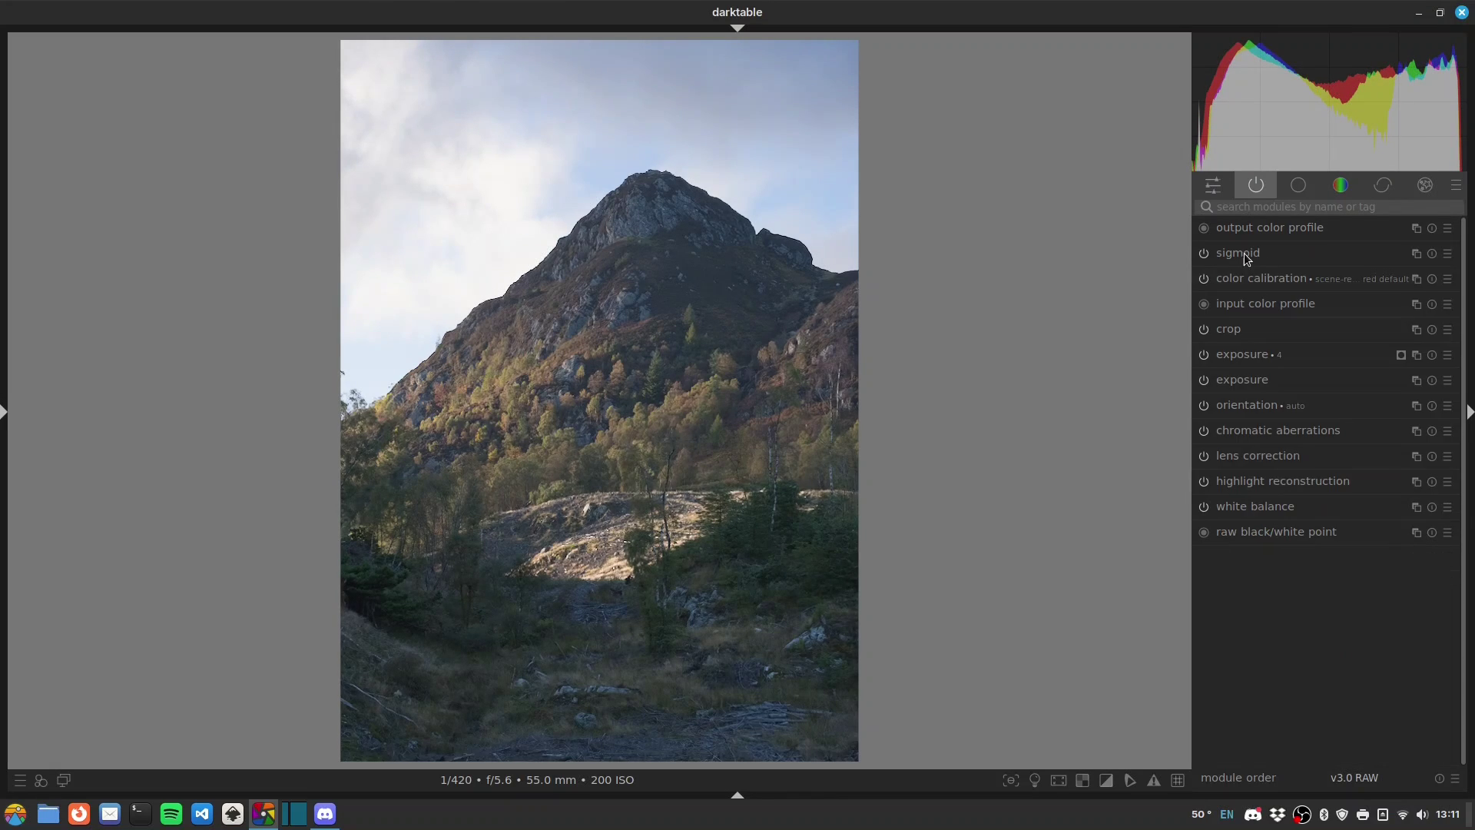
# Step: In color calibration, sample the illuminant from the image and drop chroma to 0.0%
pyautogui.click(1266, 286)
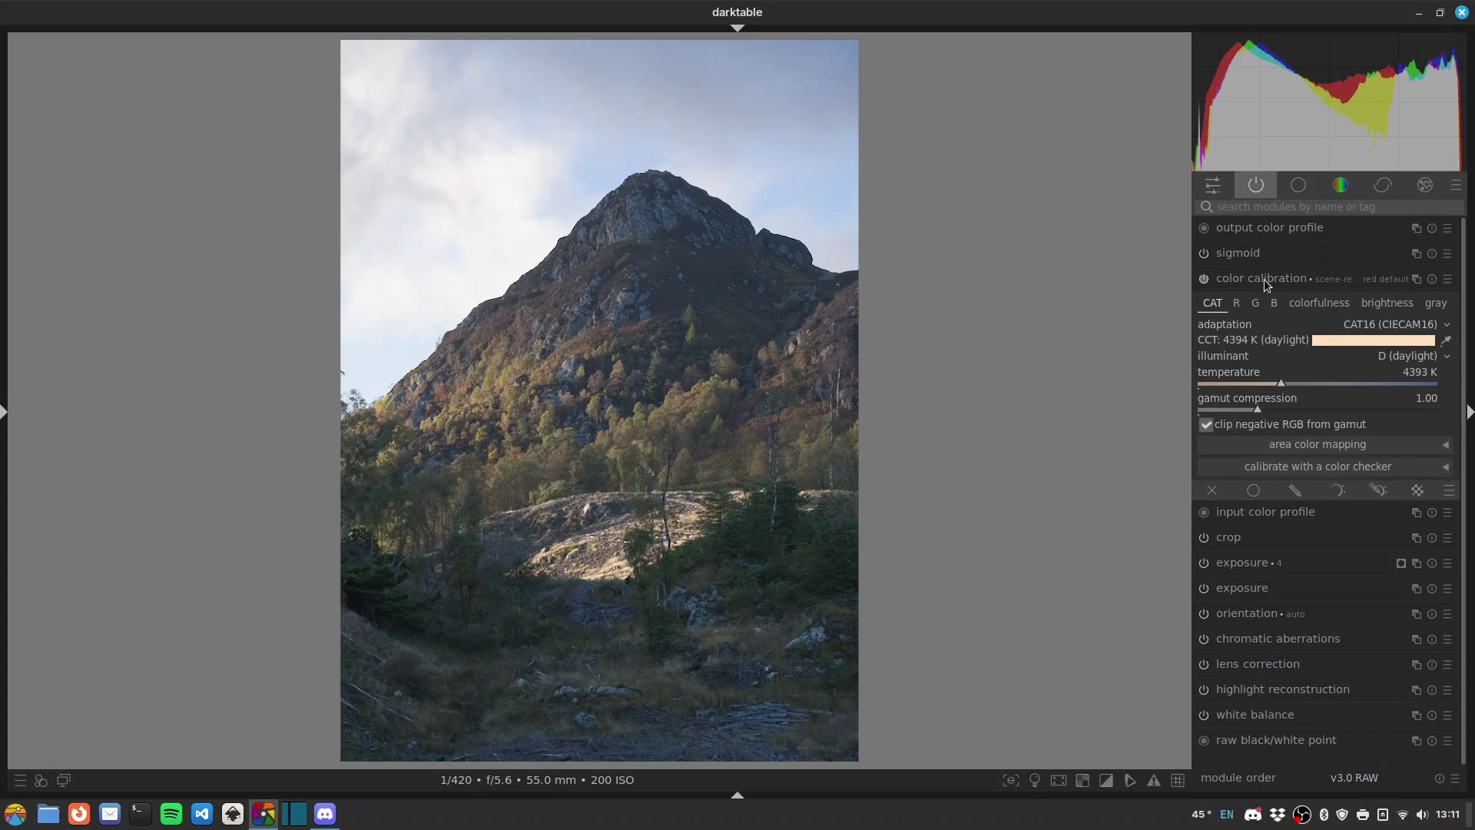
pyautogui.click(1445, 341)
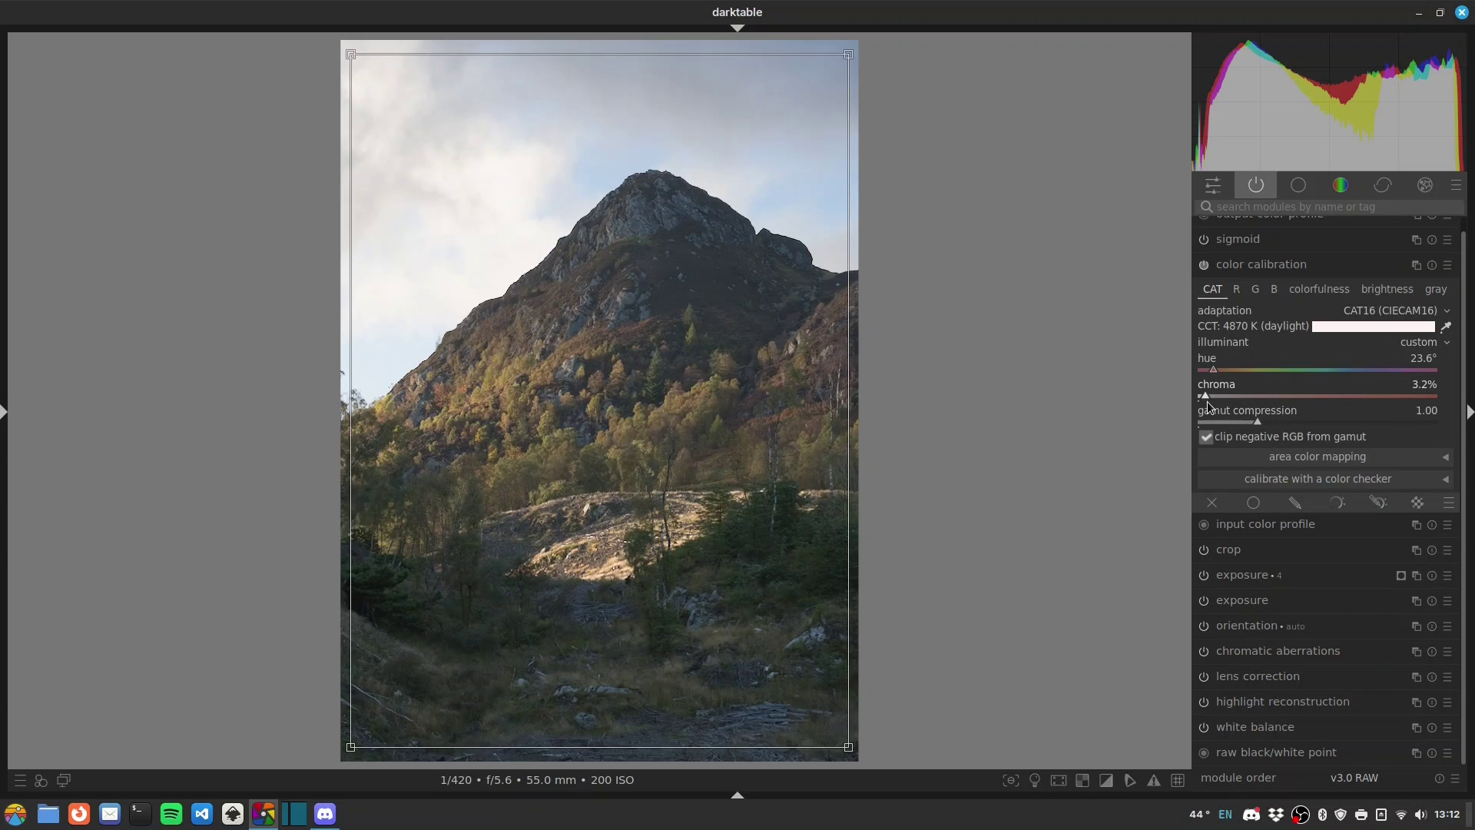
pyautogui.moveTo(1206, 396); pyautogui.dragTo(1192, 392)
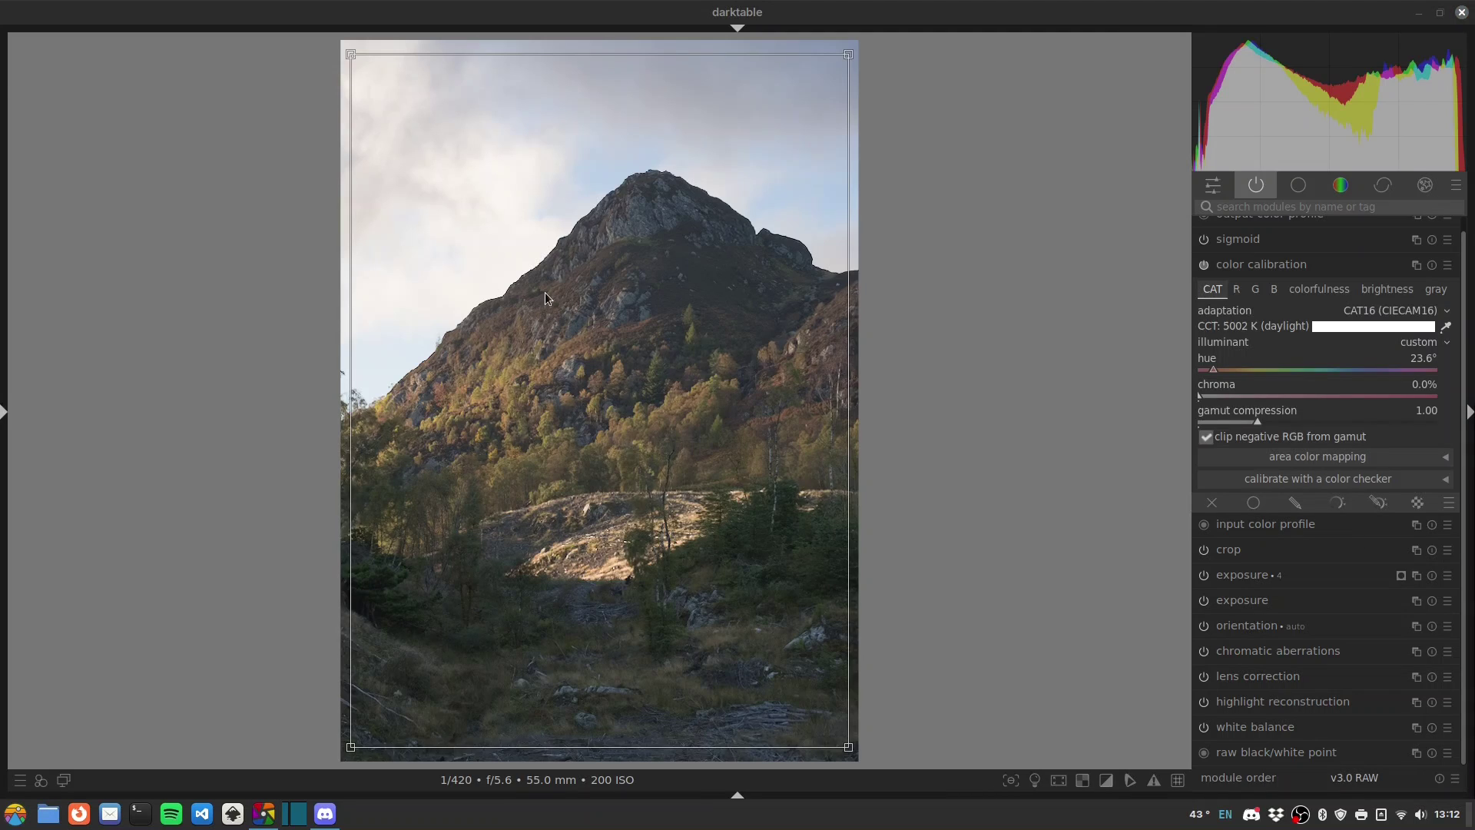
# Step: Open color balance rgb and raise vibrance to +26.67% and contrast to +15.63%
pyautogui.click(1261, 210)
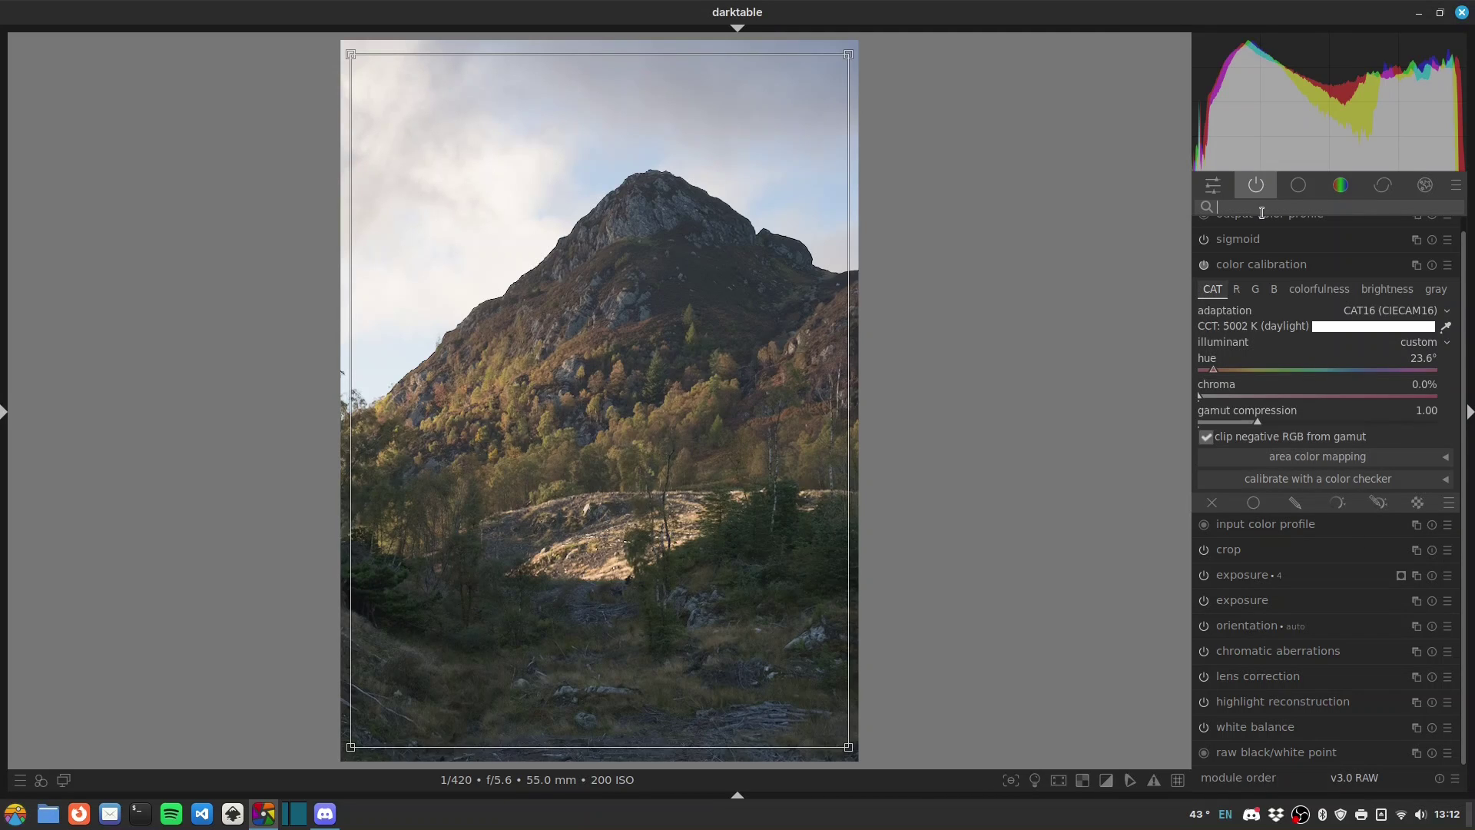
pyautogui.write('rgb')
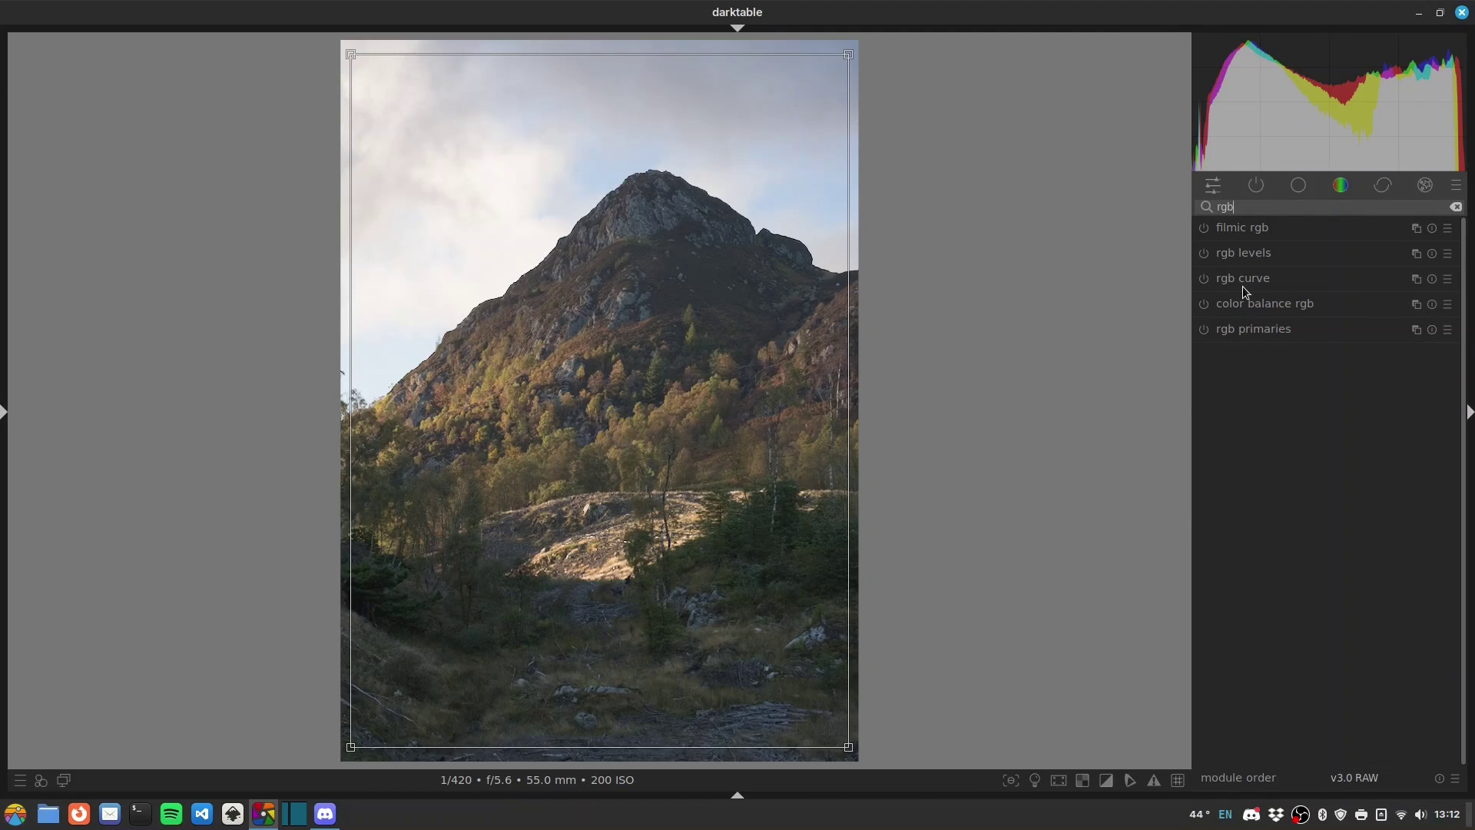
pyautogui.click(1207, 306)
pyautogui.moveTo(1319, 319); pyautogui.dragTo(1352, 348)
# Step: Add shadow, mid-tone and slight highlight saturation, and darken shadow brilliance
pyautogui.click(1325, 535)
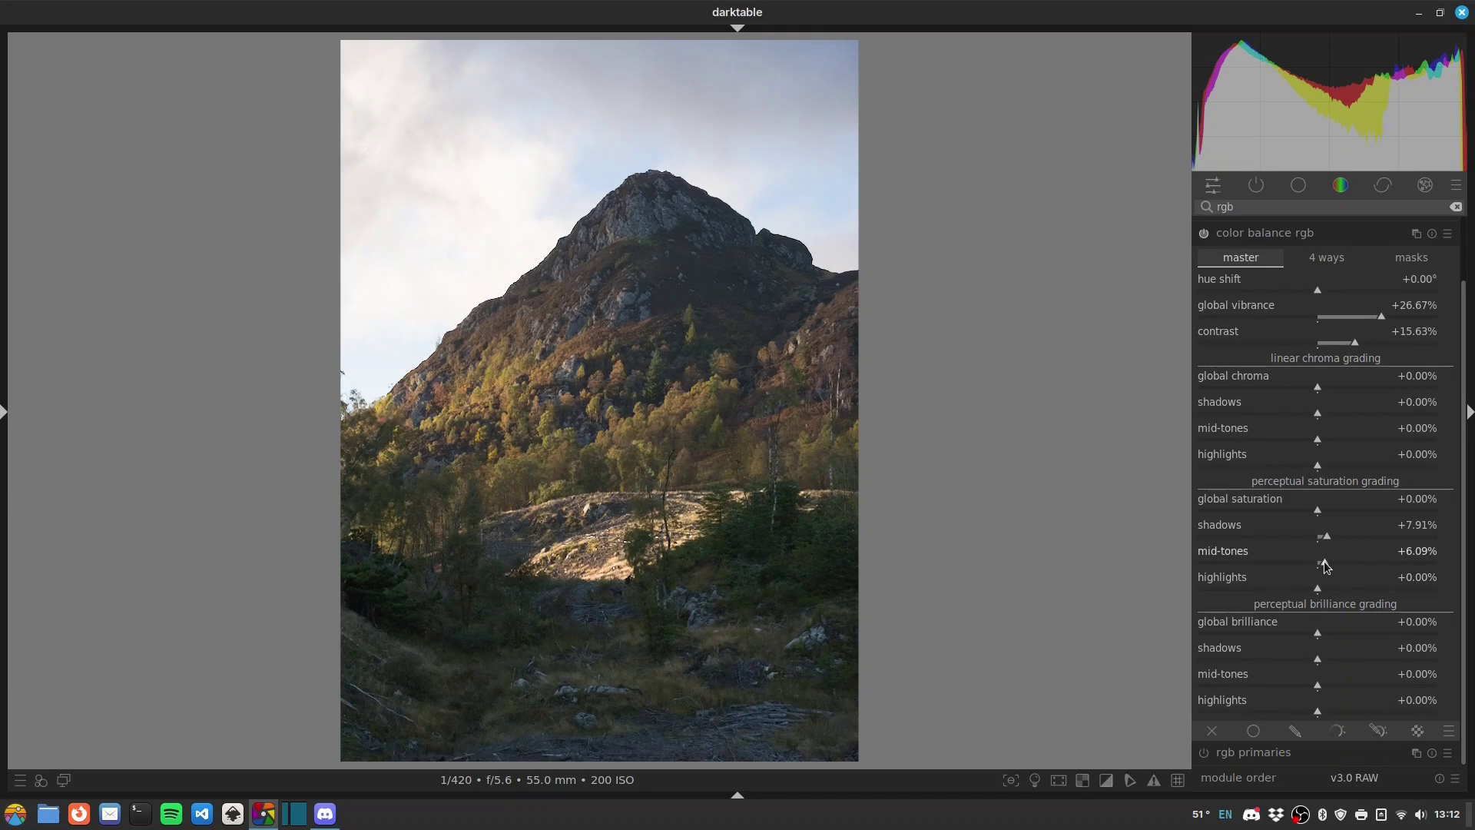
pyautogui.click(1324, 561)
pyautogui.click(1318, 588)
pyautogui.moveTo(1318, 588); pyautogui.dragTo(1320, 589)
pyautogui.moveTo(1314, 661); pyautogui.dragTo(1312, 712)
# Step: On the 4 ways page, set highlights gain to hue 17.60° with 1.48% chroma
pyautogui.click(1327, 258)
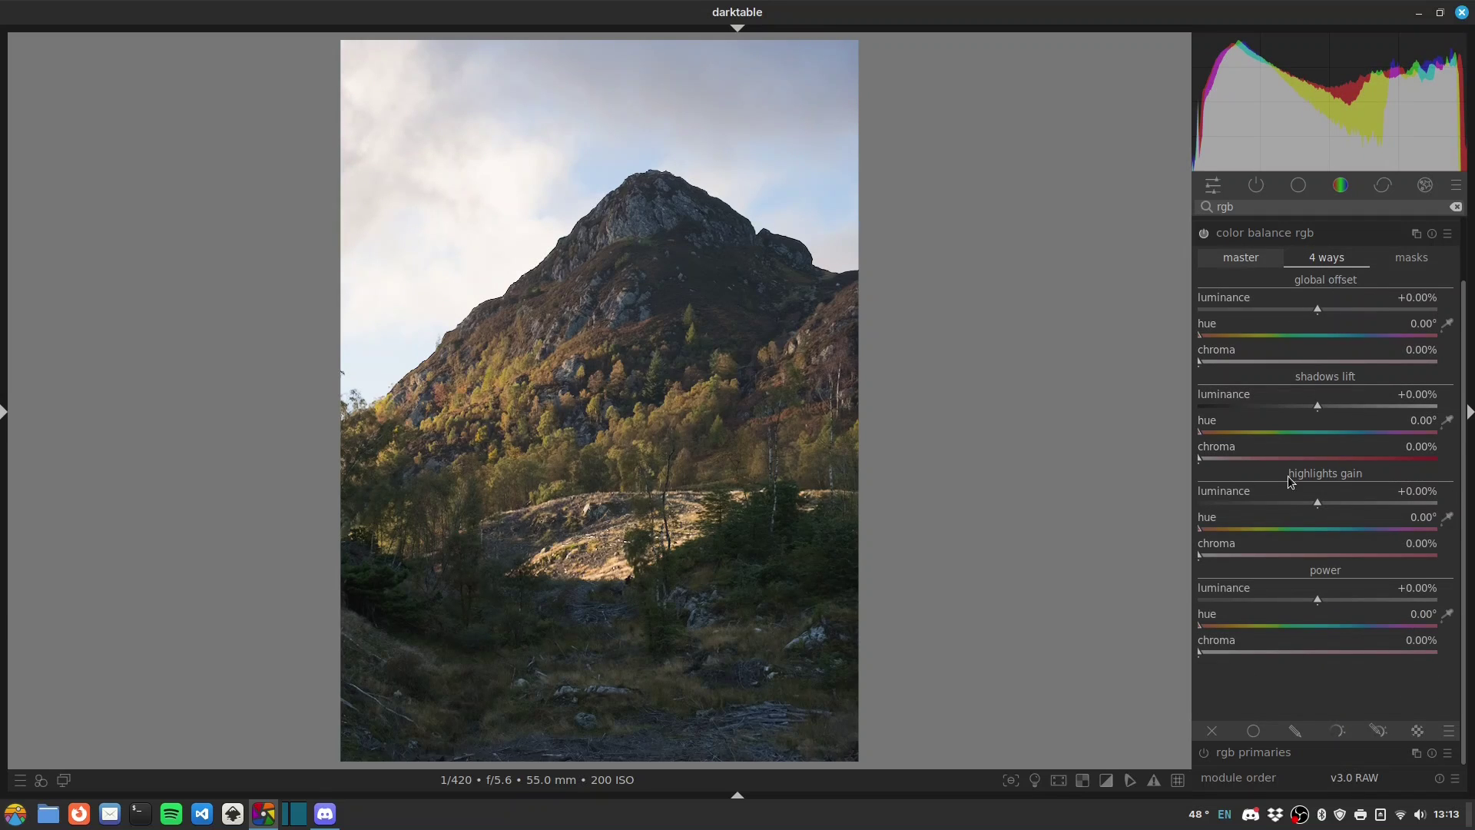
pyautogui.moveTo(1205, 530)
pyautogui.mouseDown()
pyautogui.moveTo(1208, 559)
pyautogui.moveTo(1325, 555)
pyautogui.moveTo(1216, 555)
pyautogui.mouseUp()
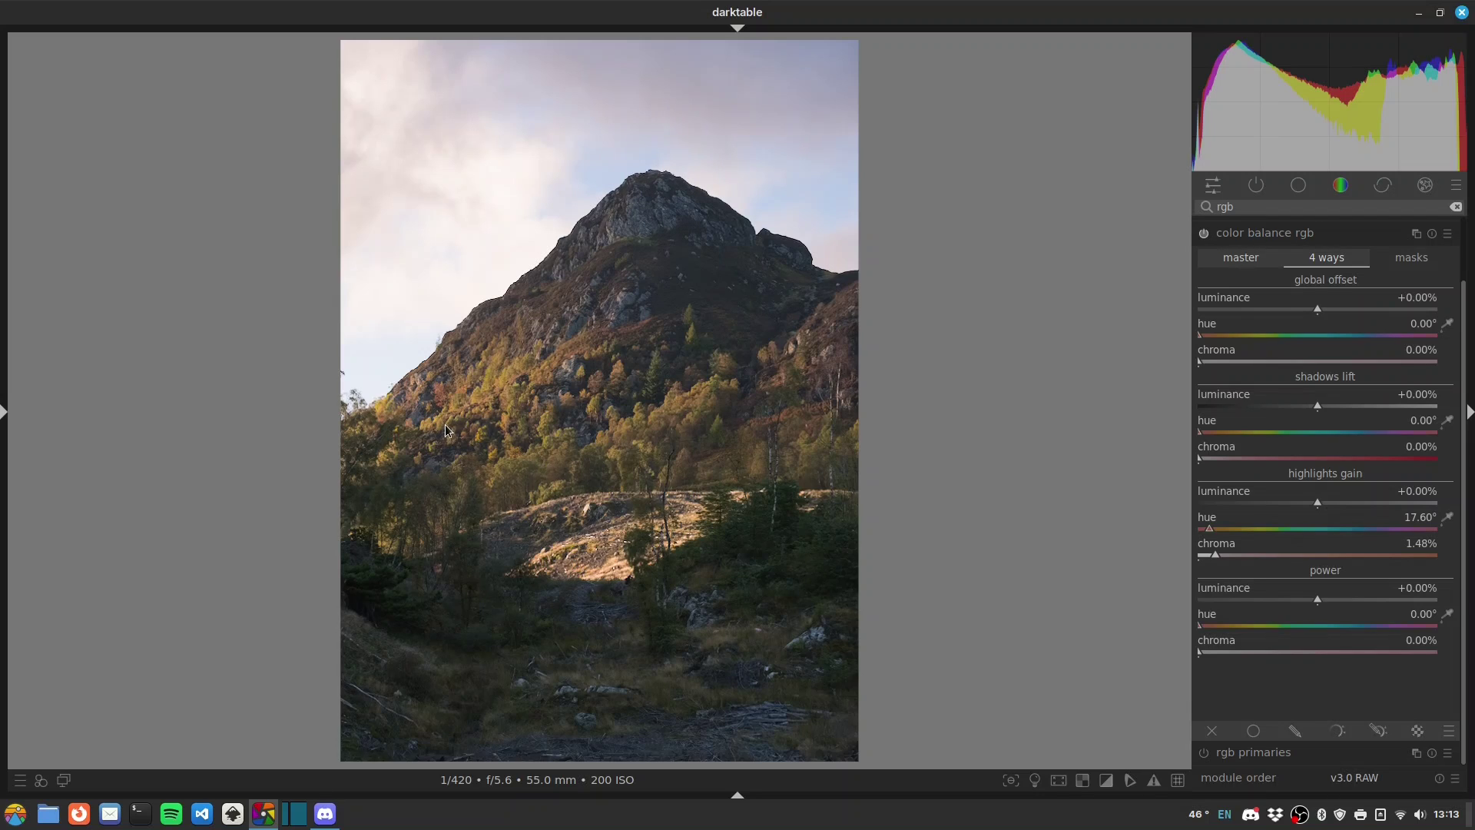
# Step: Collapse color balance rgb, then enable and expand the color equalizer
pyautogui.click(1237, 234)
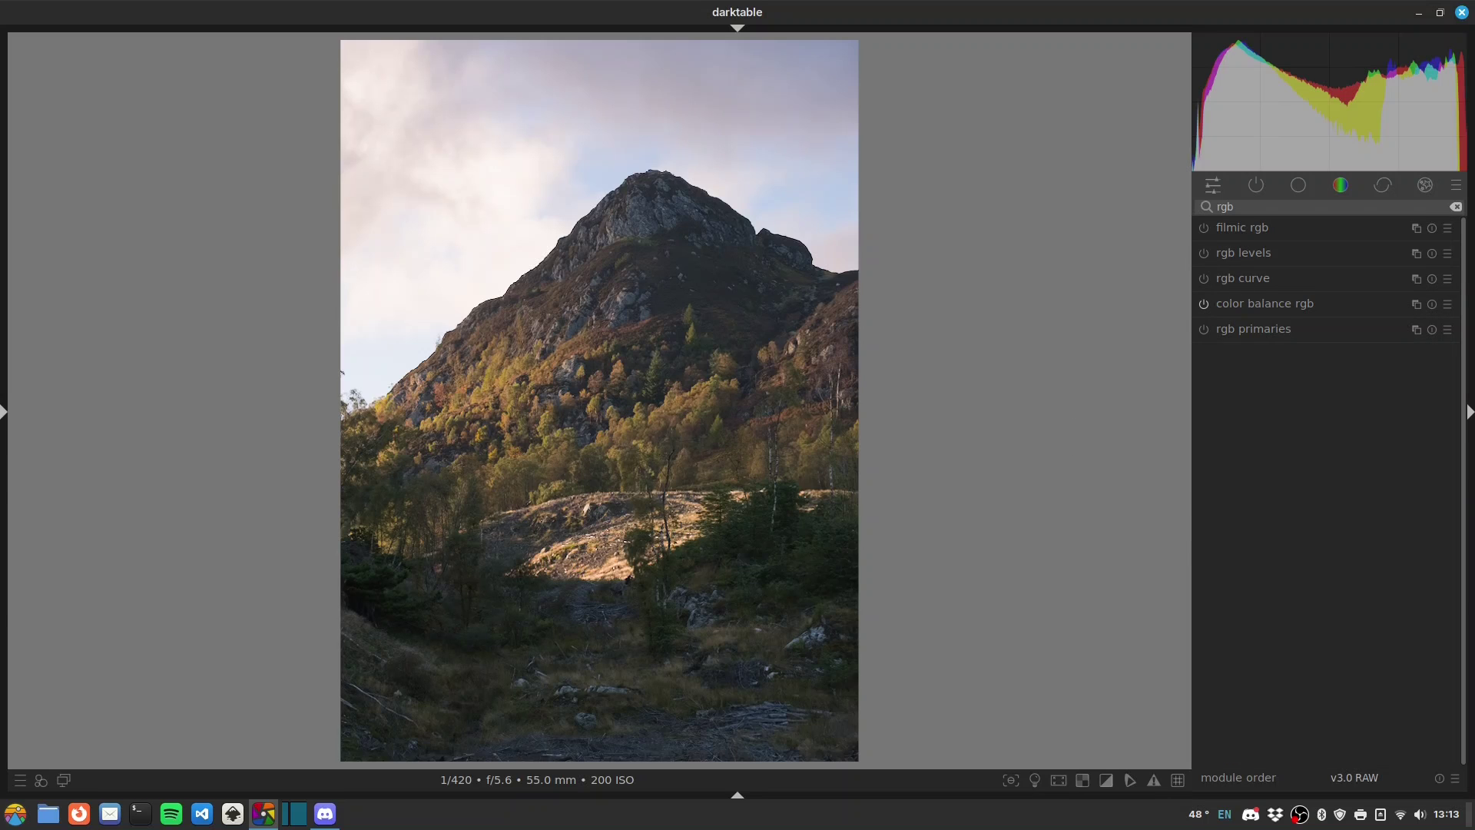
pyautogui.click(1255, 184)
pyautogui.click(1235, 209)
pyautogui.write('color eq')
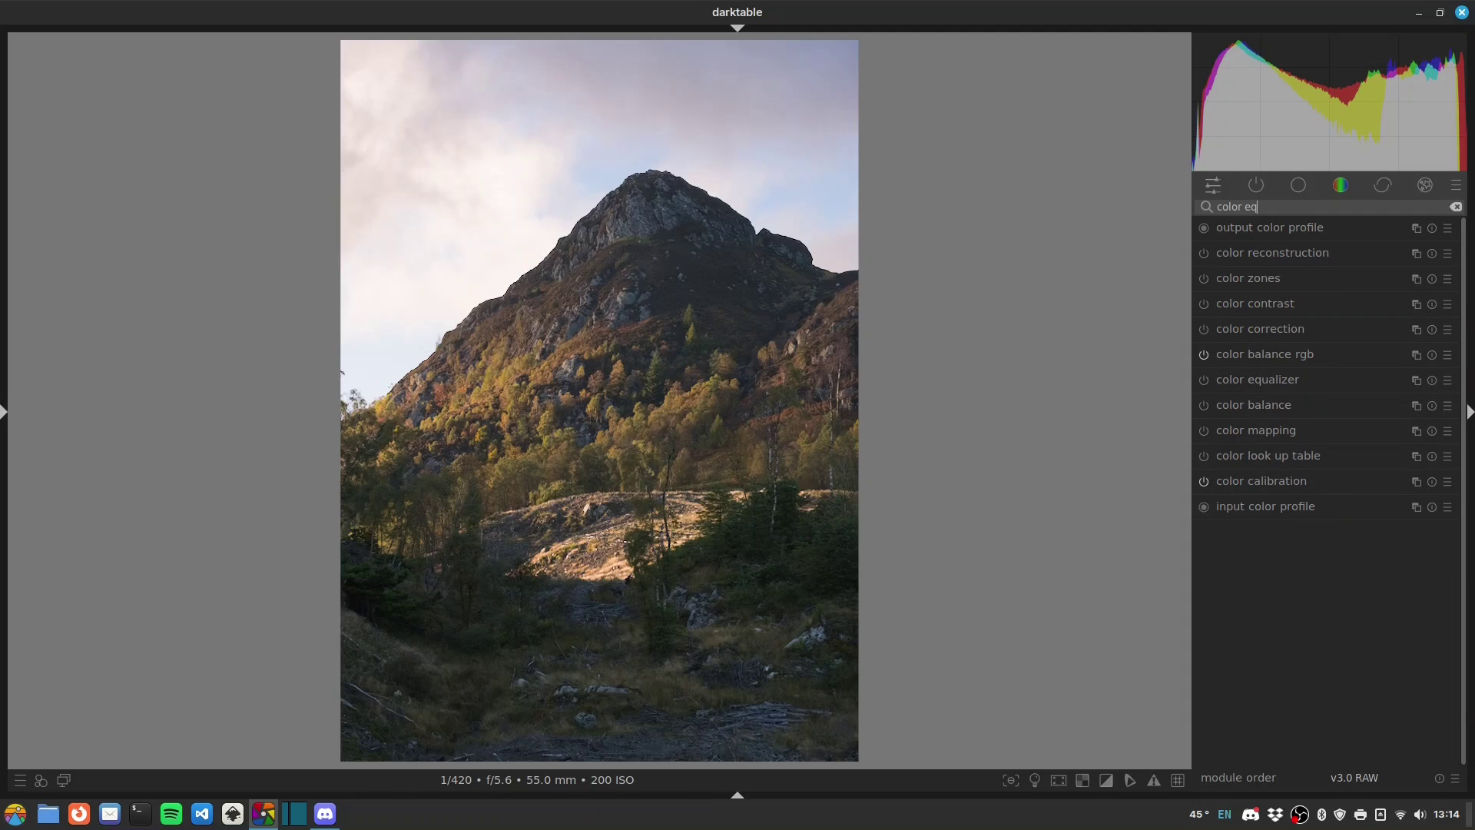
pyautogui.click(1204, 229)
pyautogui.click(1262, 229)
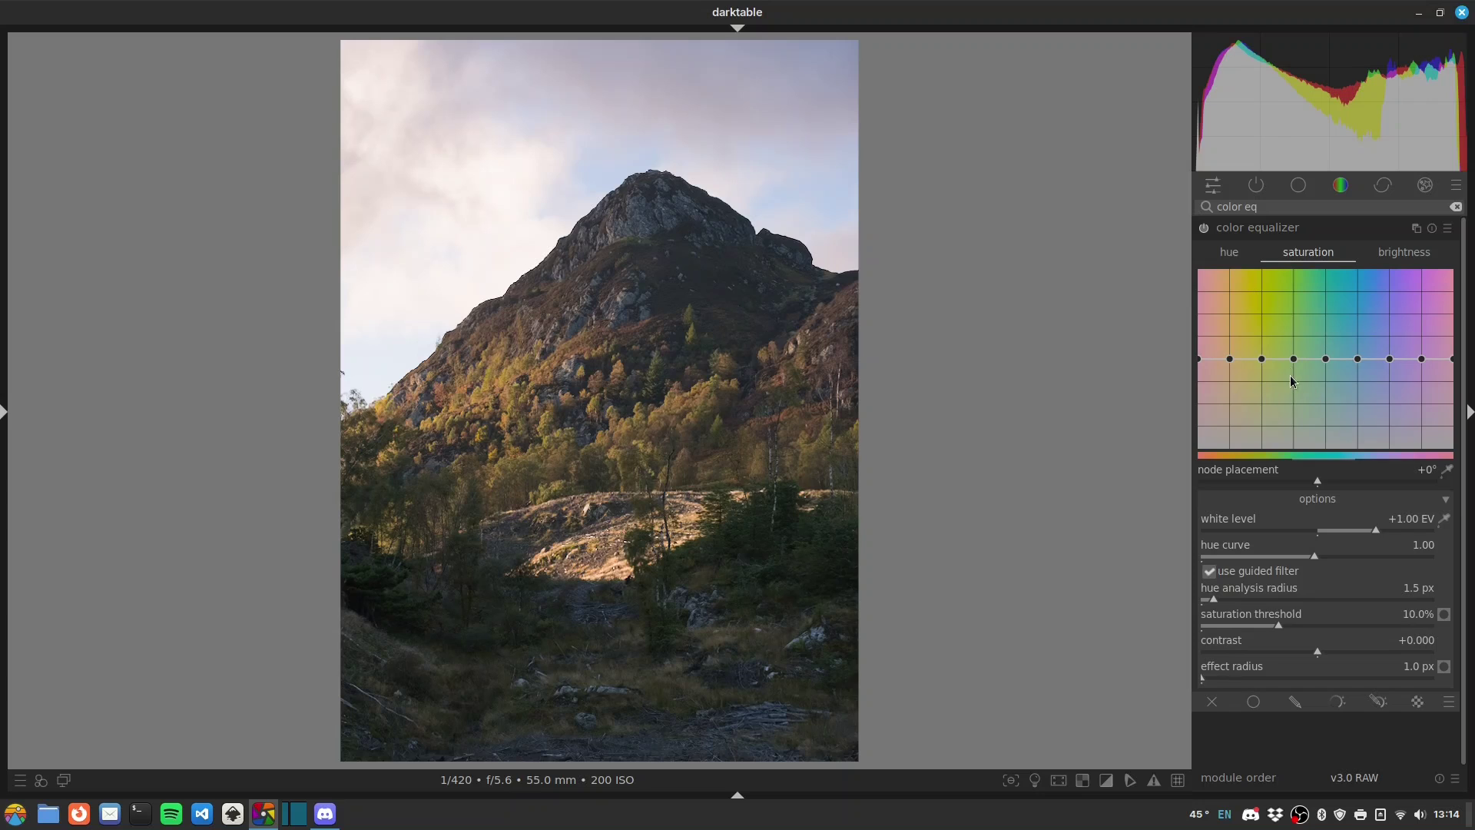
# Step: Boost red saturation to +30.51% and orange to +5.87%, comparing with the equalizer toggled
pyautogui.rightClick(1310, 350)
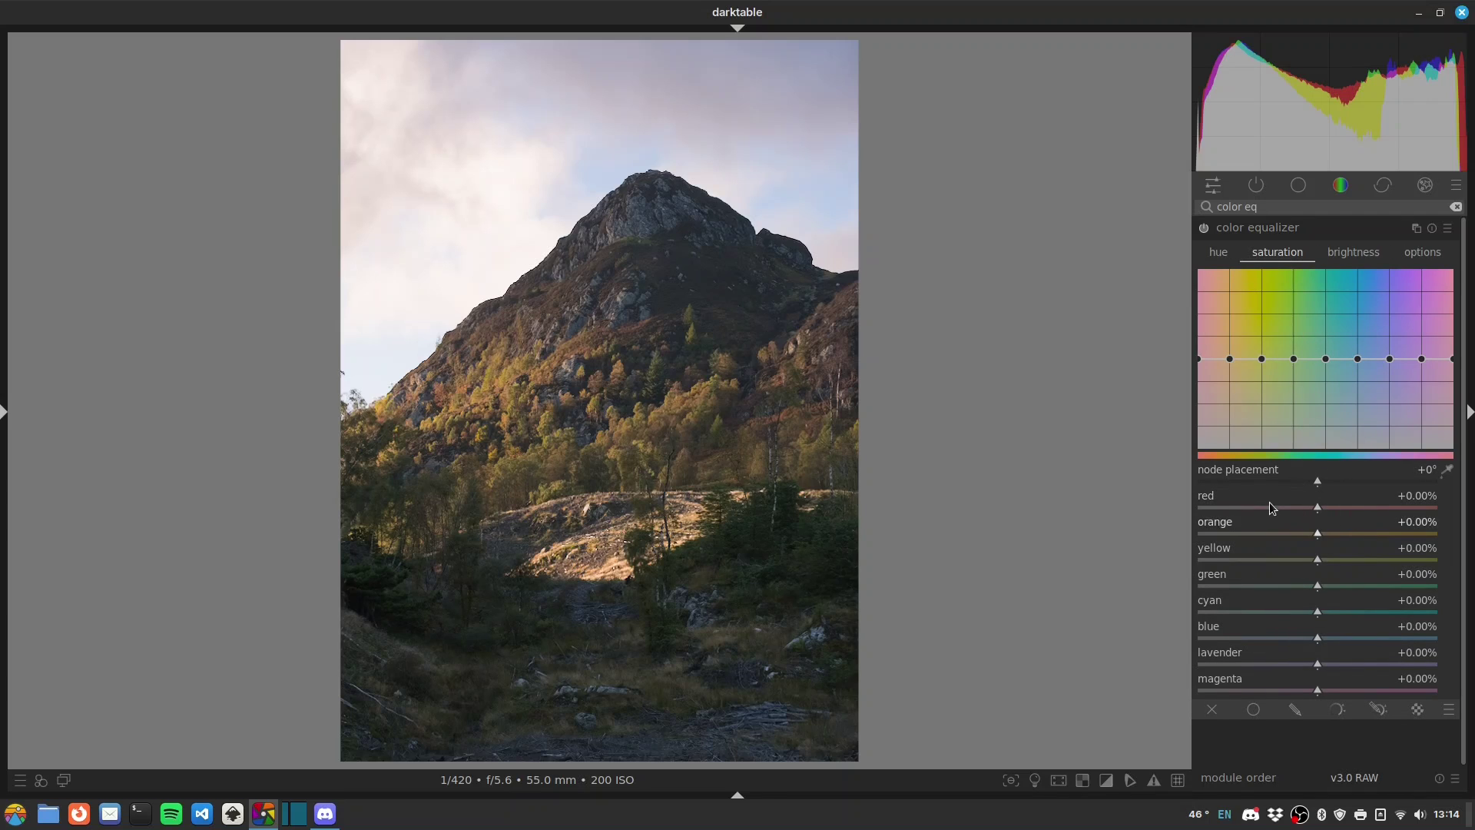
pyautogui.click(1227, 257)
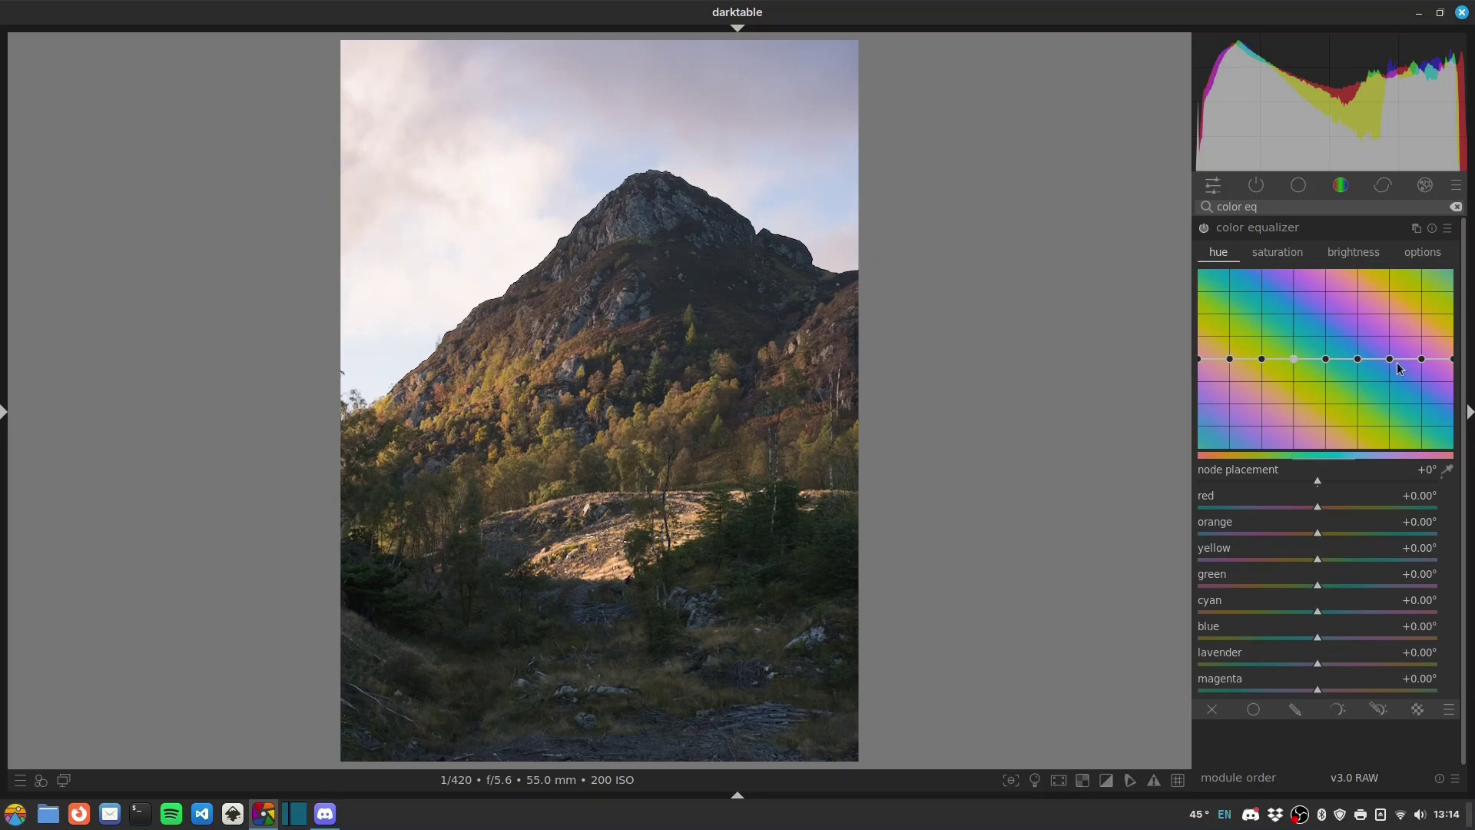
pyautogui.click(1277, 253)
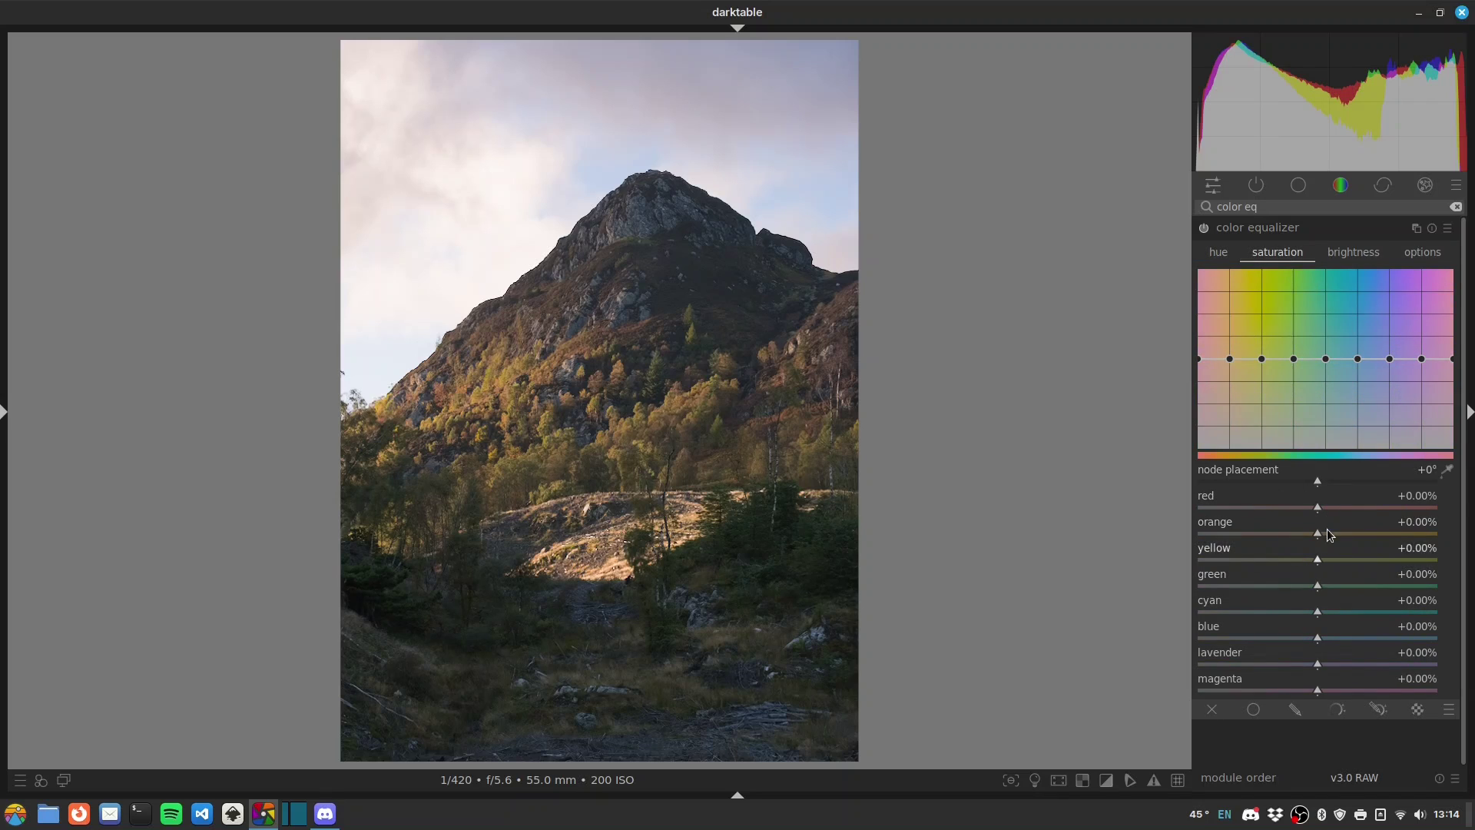
pyautogui.click(1217, 253)
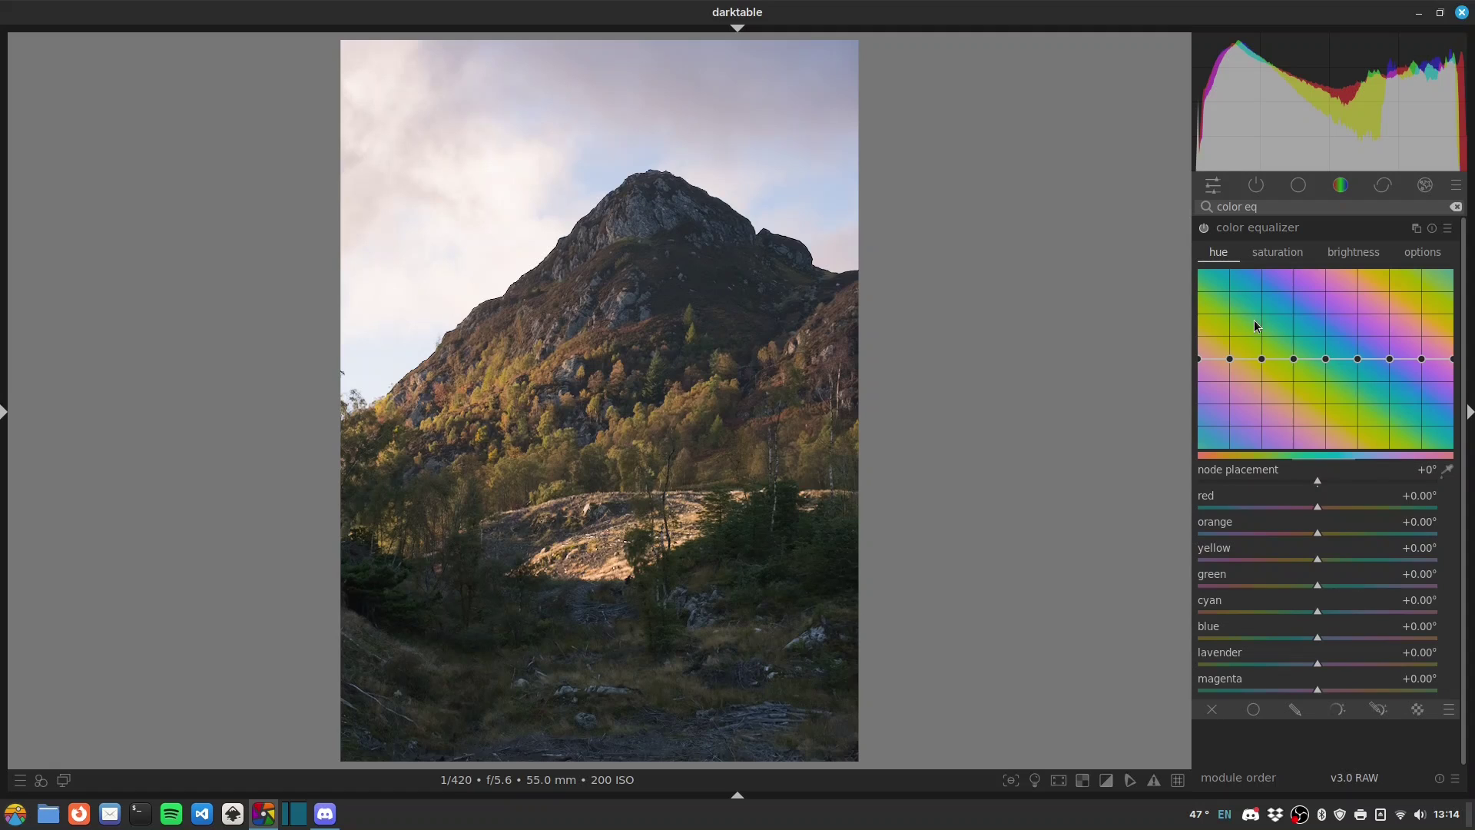
pyautogui.click(1272, 255)
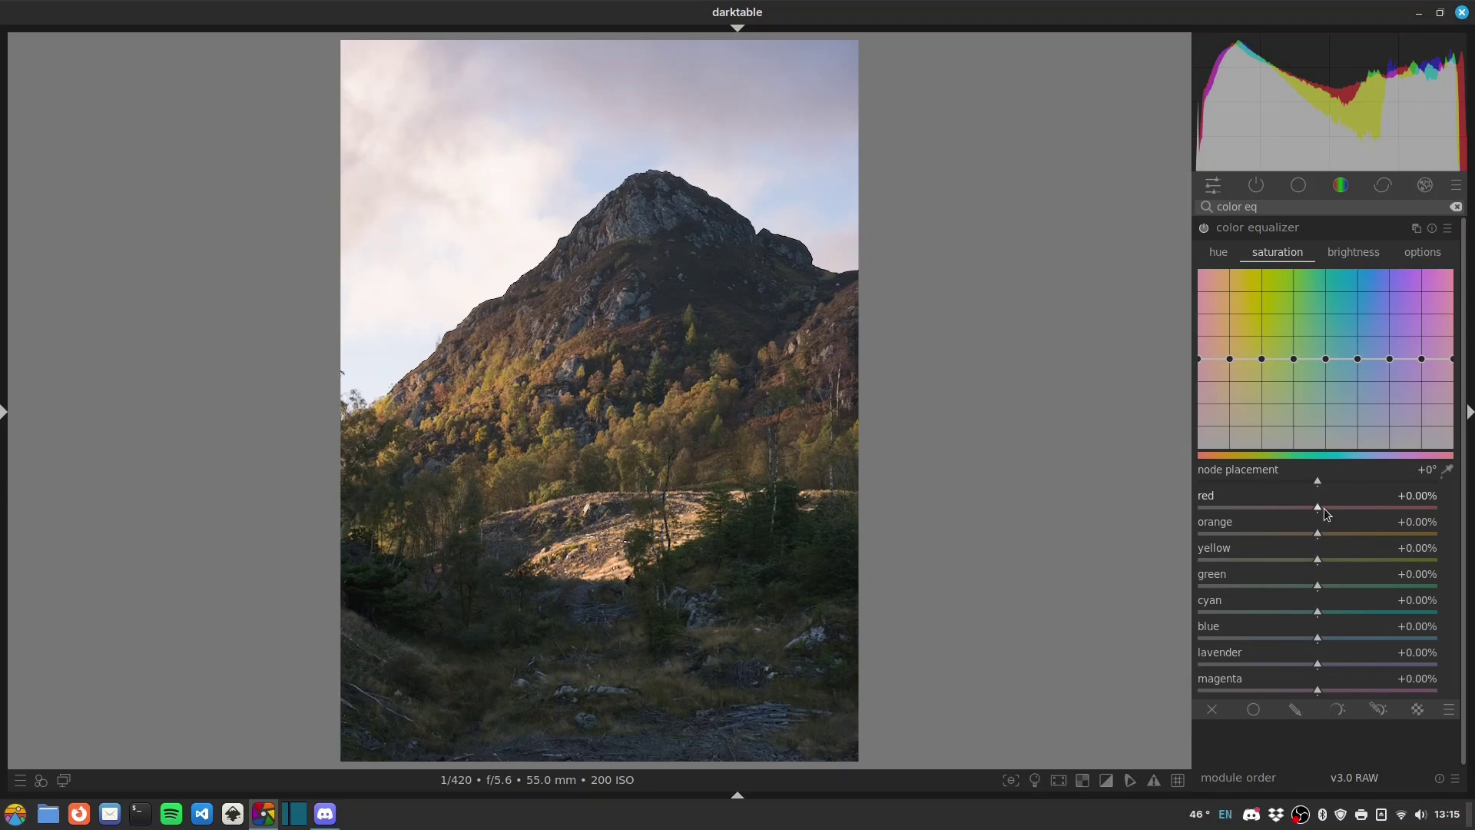
pyautogui.moveTo(1325, 508)
pyautogui.mouseDown()
pyautogui.moveTo(1353, 510)
pyautogui.moveTo(1314, 535)
pyautogui.moveTo(1350, 532)
pyautogui.moveTo(1325, 528)
pyautogui.mouseUp()
pyautogui.click(1203, 230)
pyautogui.click(1202, 230)
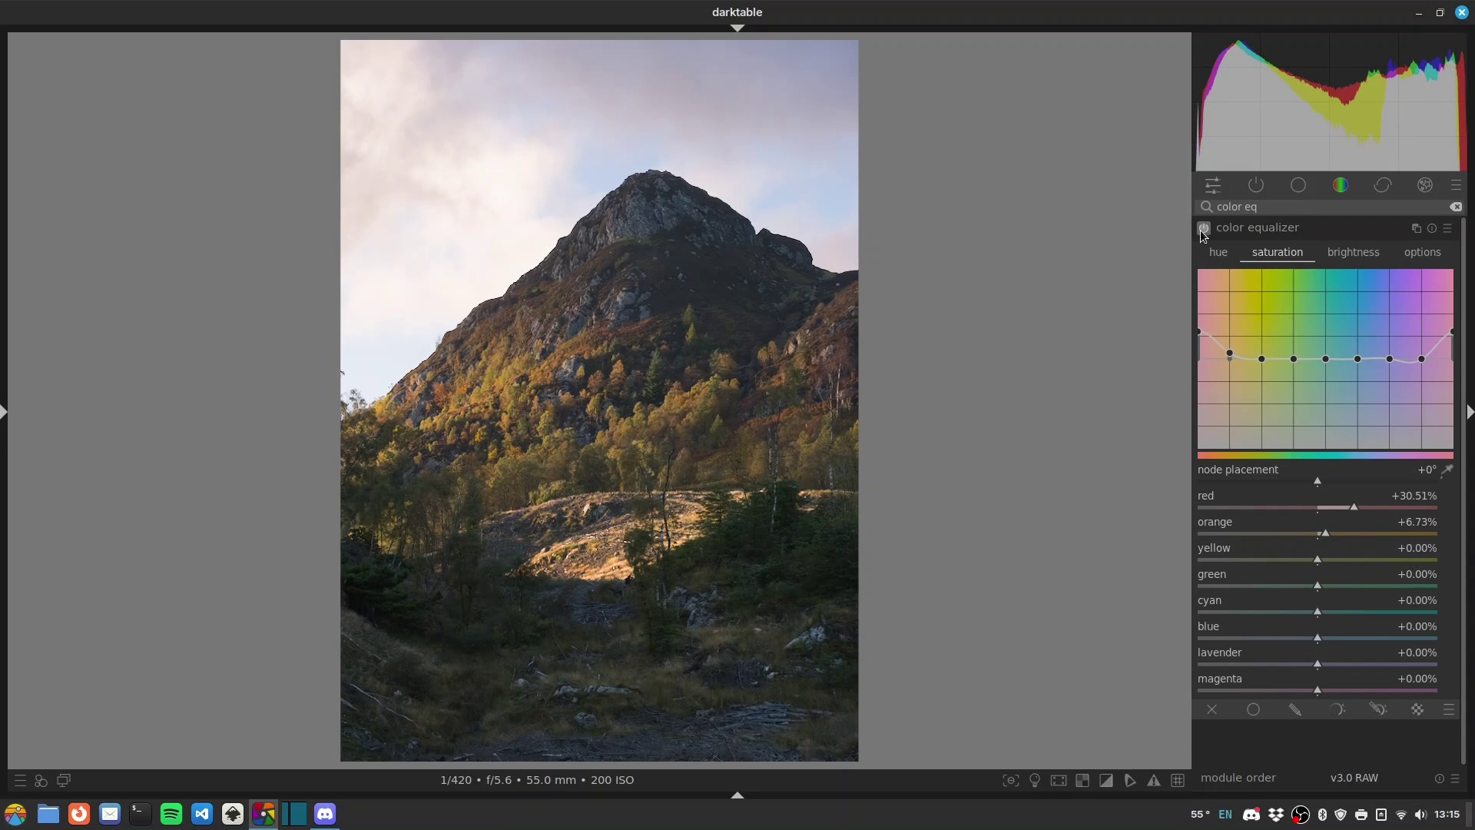
pyautogui.click(1202, 229)
pyautogui.click(1202, 230)
pyautogui.moveTo(1334, 530); pyautogui.dragTo(1320, 530)
# Step: In rgb primaries, set green hue +7.7°, blue hue -3.8° and blue purity +9.9%
pyautogui.tripleClick(1270, 210)
pyautogui.write('rg')
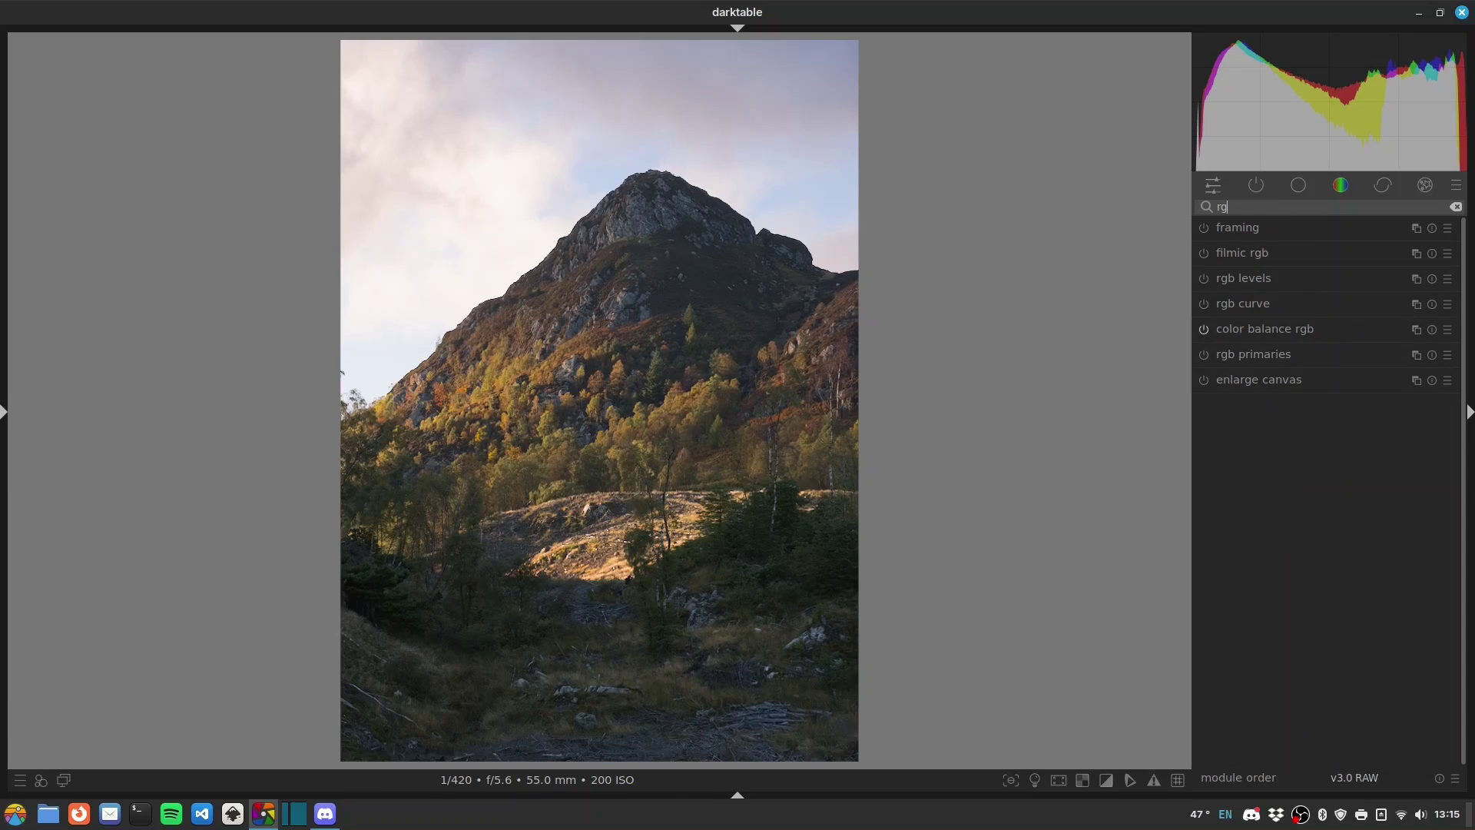
pyautogui.write('b p')
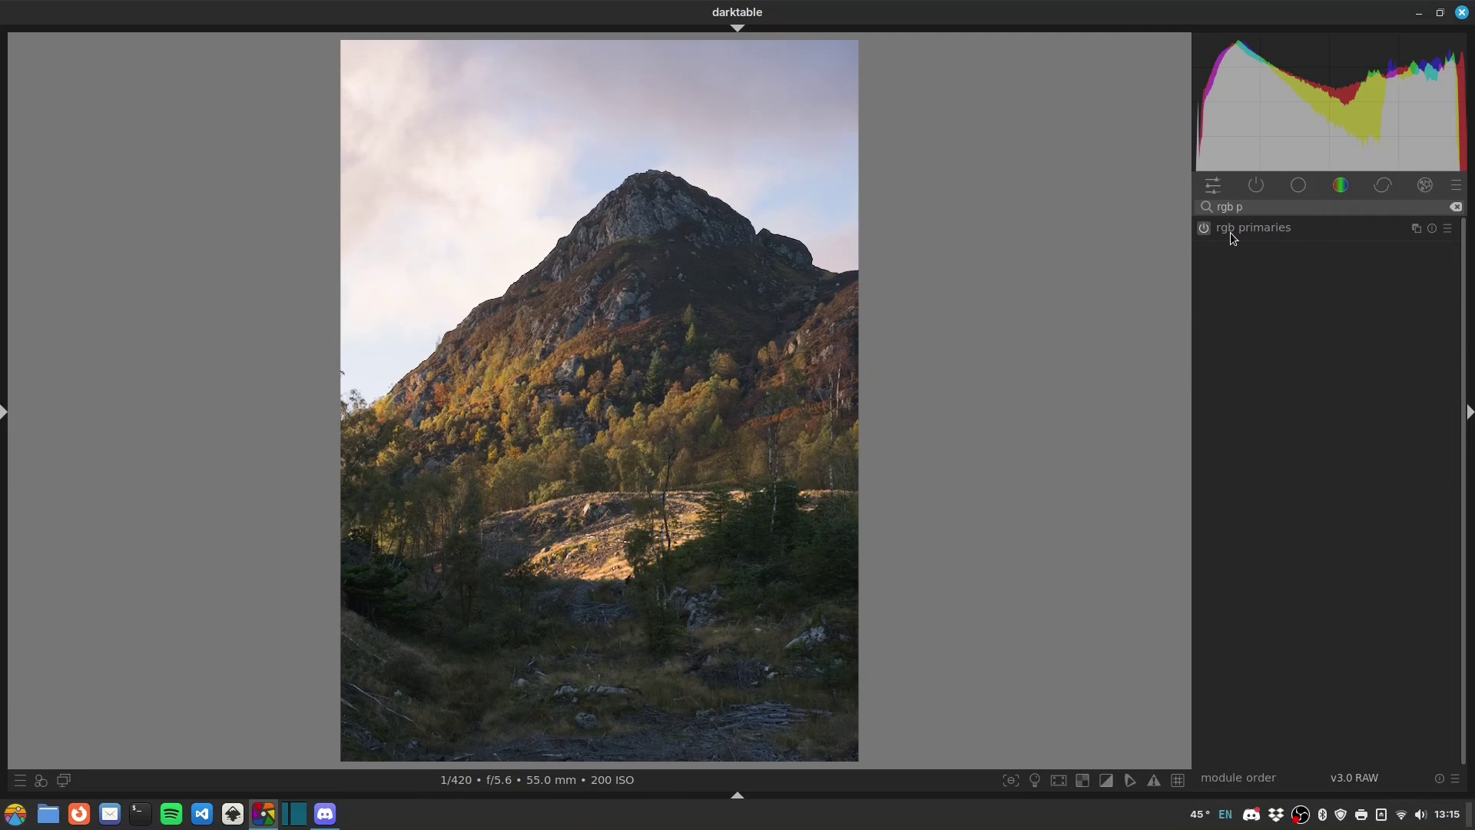
pyautogui.click(1251, 231)
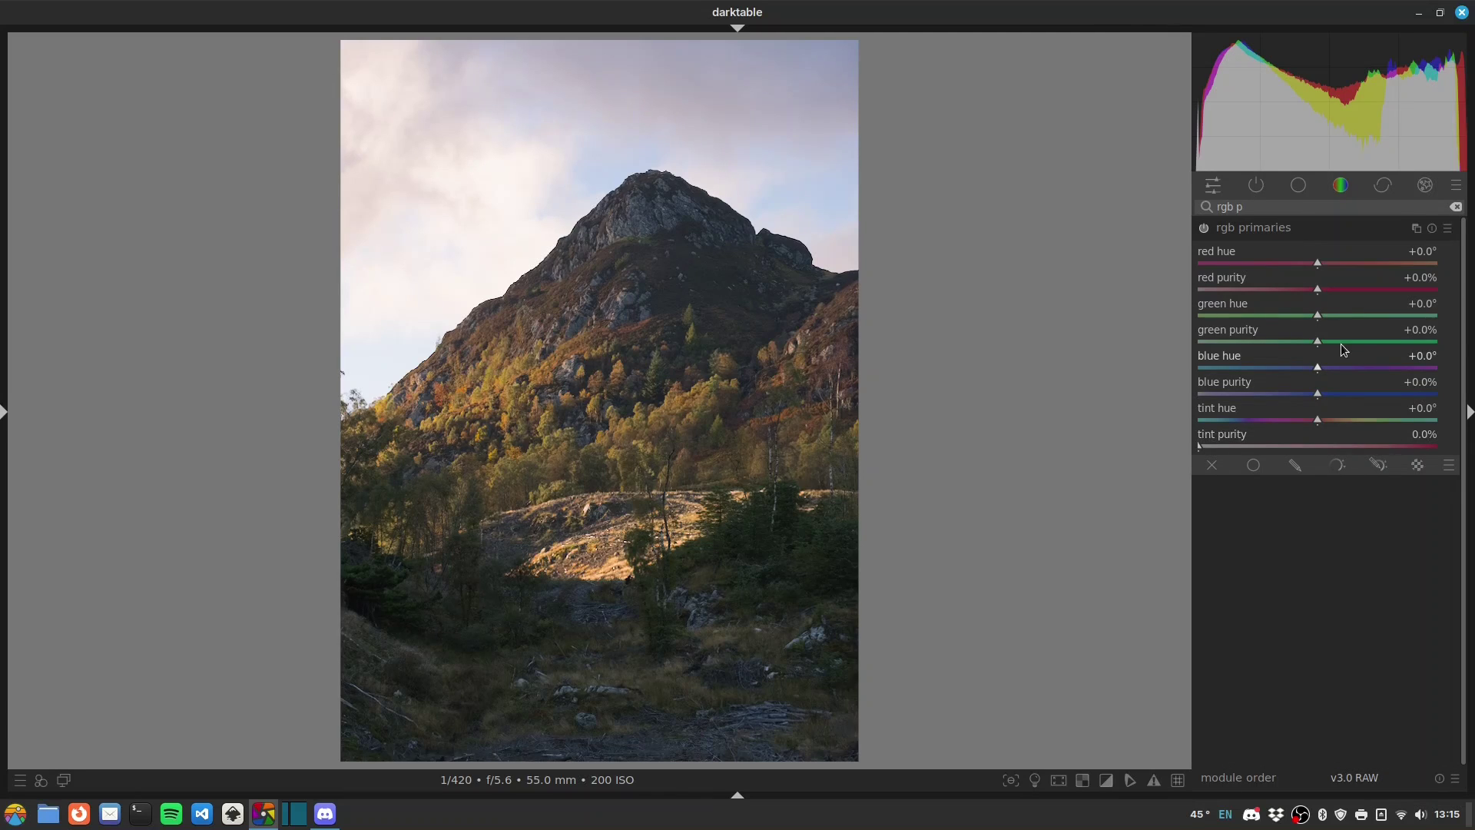
pyautogui.scroll(1, 1329, 314)
pyautogui.moveTo(1360, 317); pyautogui.dragTo(1361, 316)
pyautogui.moveTo(1318, 372); pyautogui.dragTo(1341, 395)
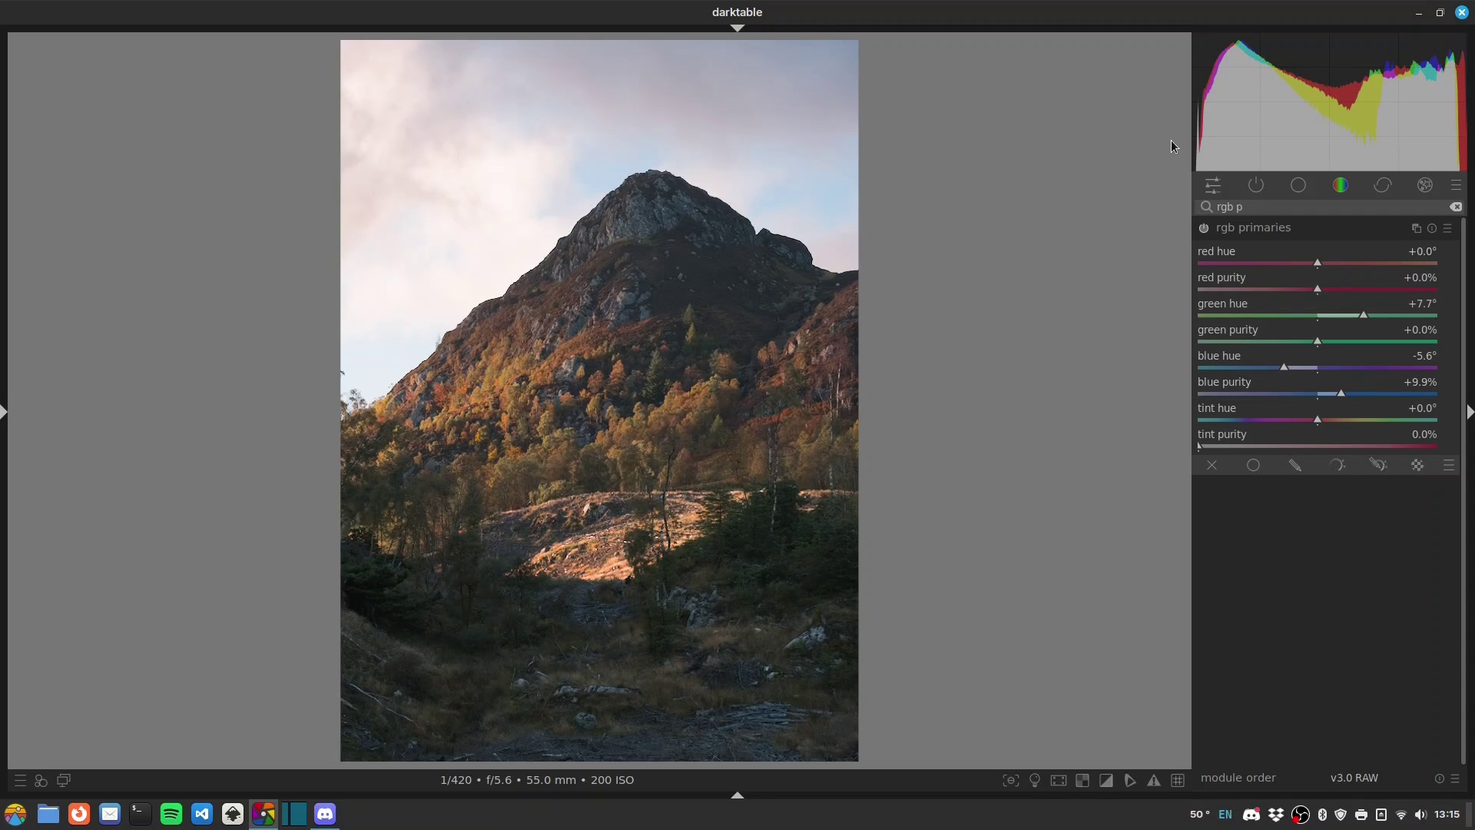
pyautogui.click(1204, 229)
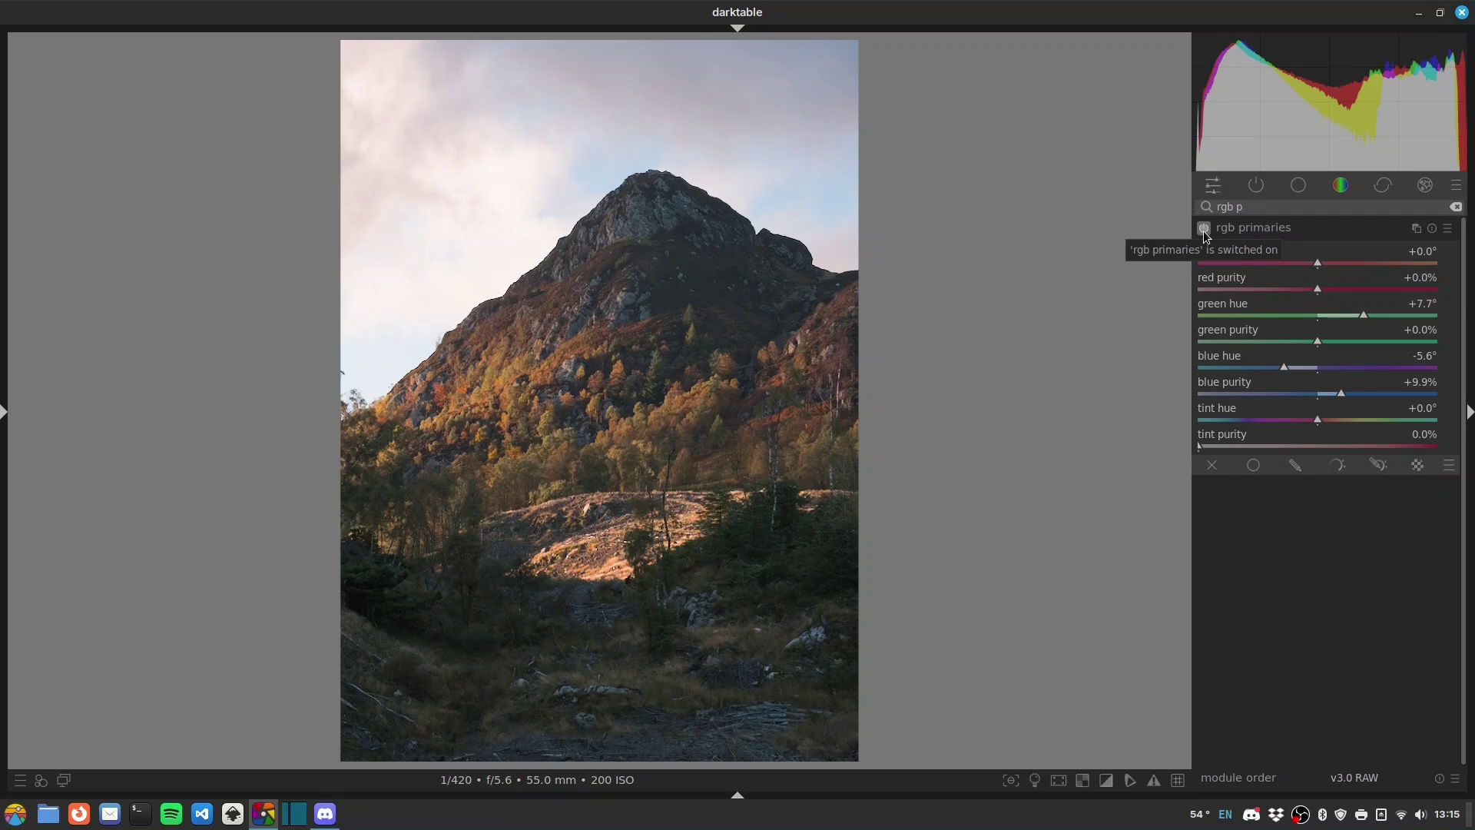
pyautogui.scroll(1, 1289, 363)
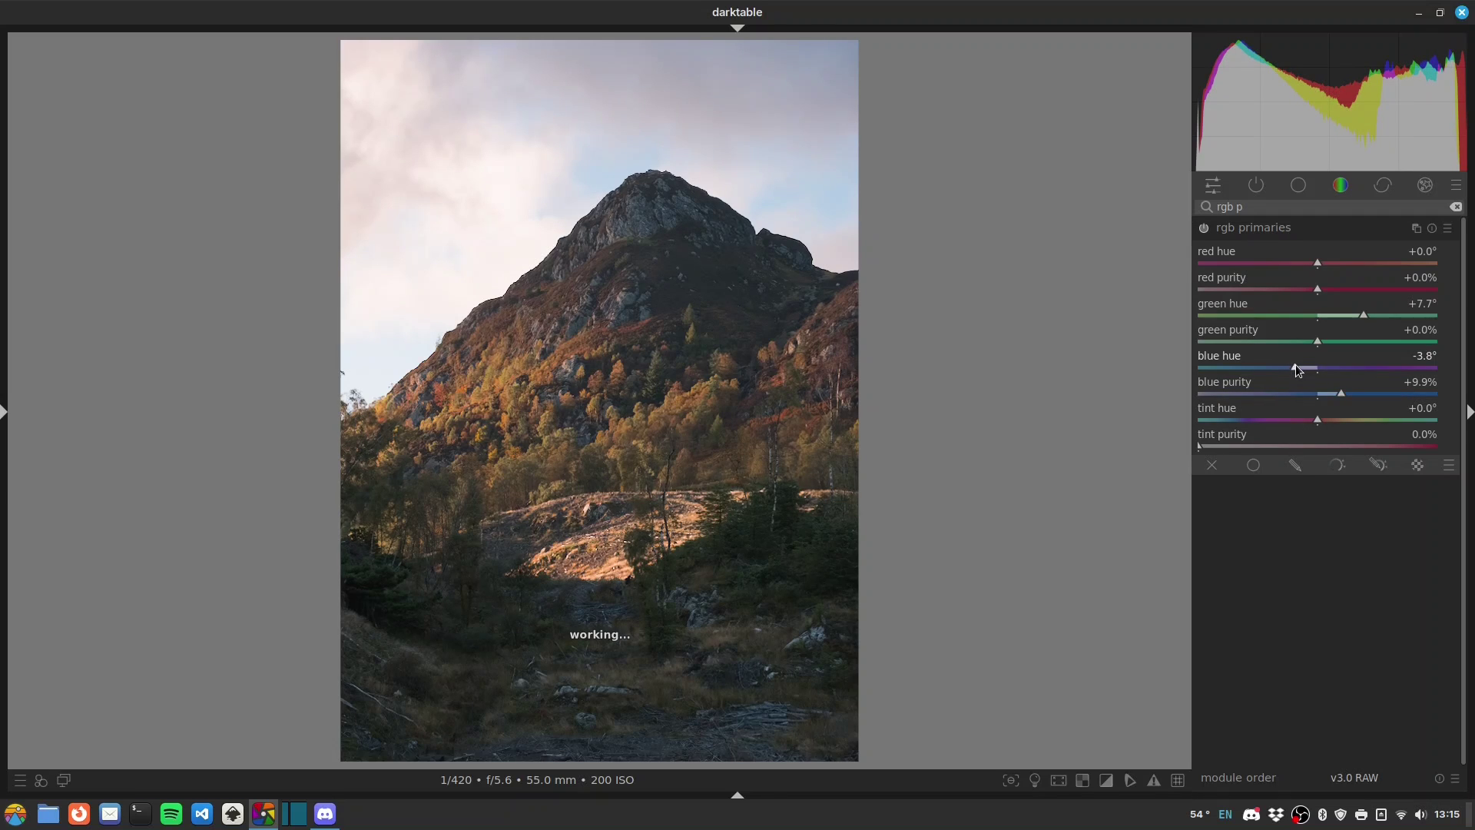
# Step: Scroll the rgb primaries blue hue from -3.8° to -3.2°
pyautogui.scroll(1, 1297, 368)
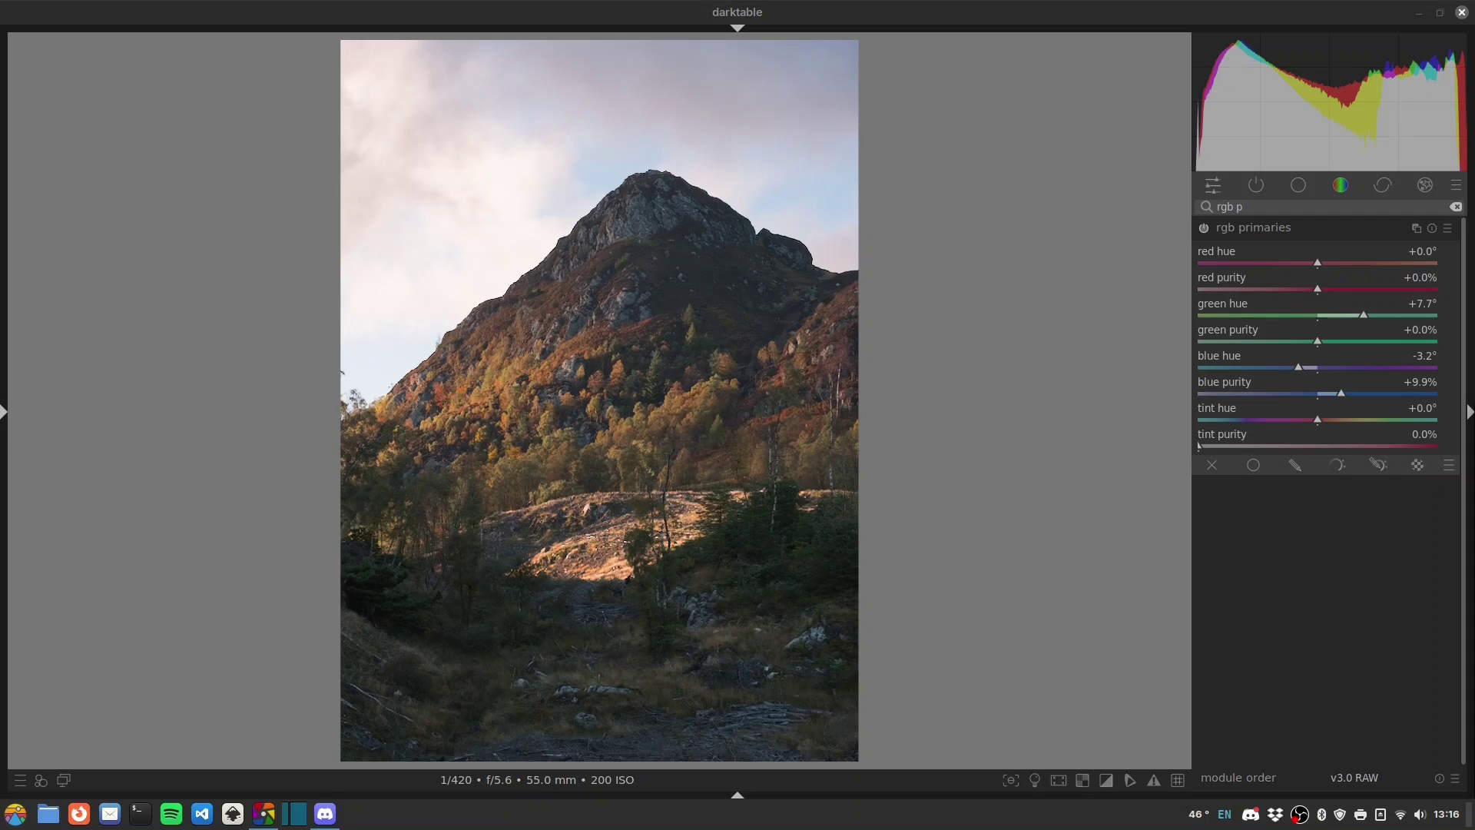
# Step: Add a new color balance rgb instance with drawn & parametric masking enabled
pyautogui.press('BackSpace')
pyautogui.press('BackSpace')
pyautogui.press('BackSpace')
pyautogui.press('BackSpace')
pyautogui.press('BackSpace')
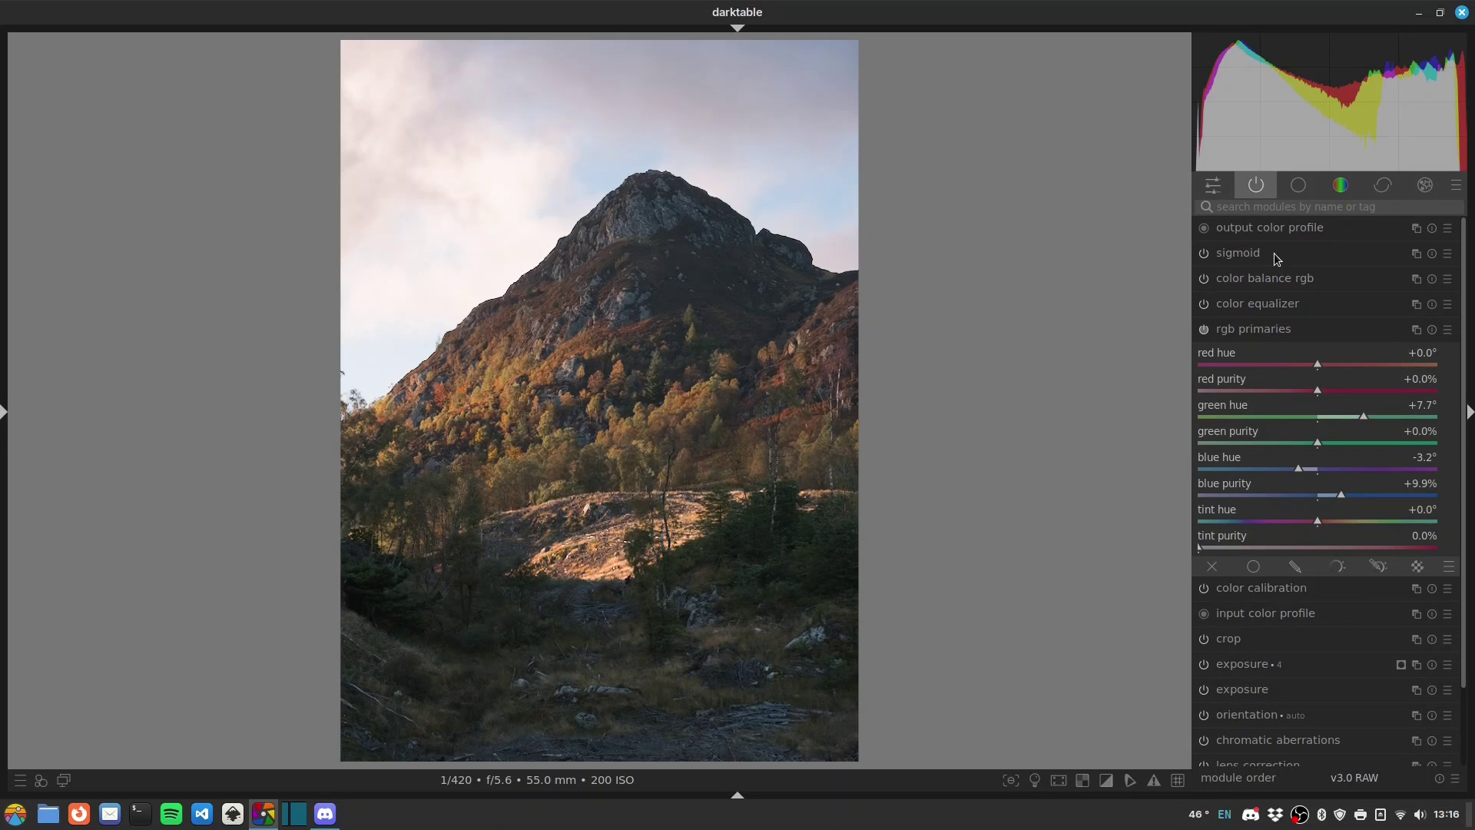
pyautogui.click(1416, 280)
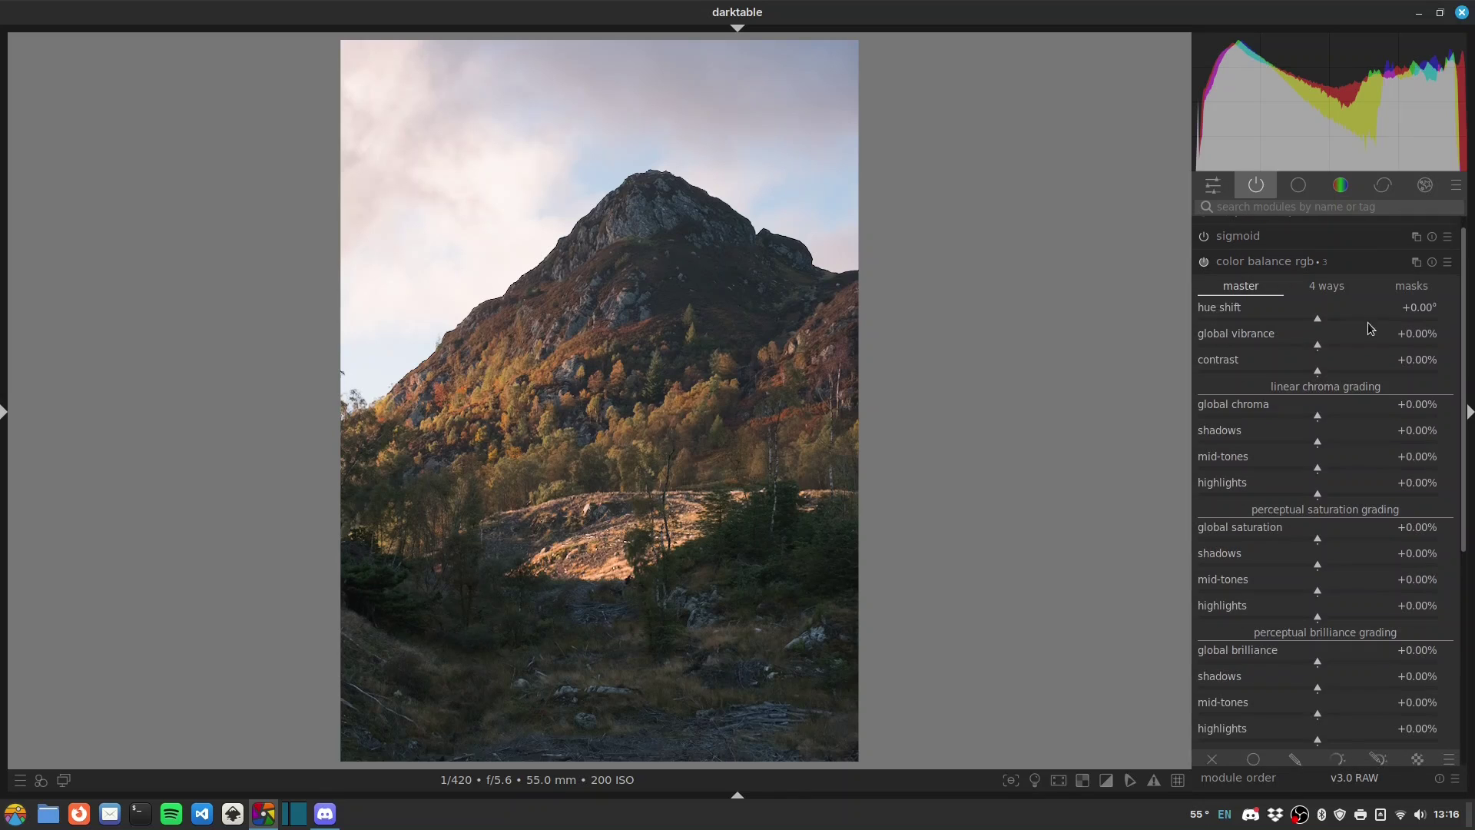
pyautogui.click(1378, 726)
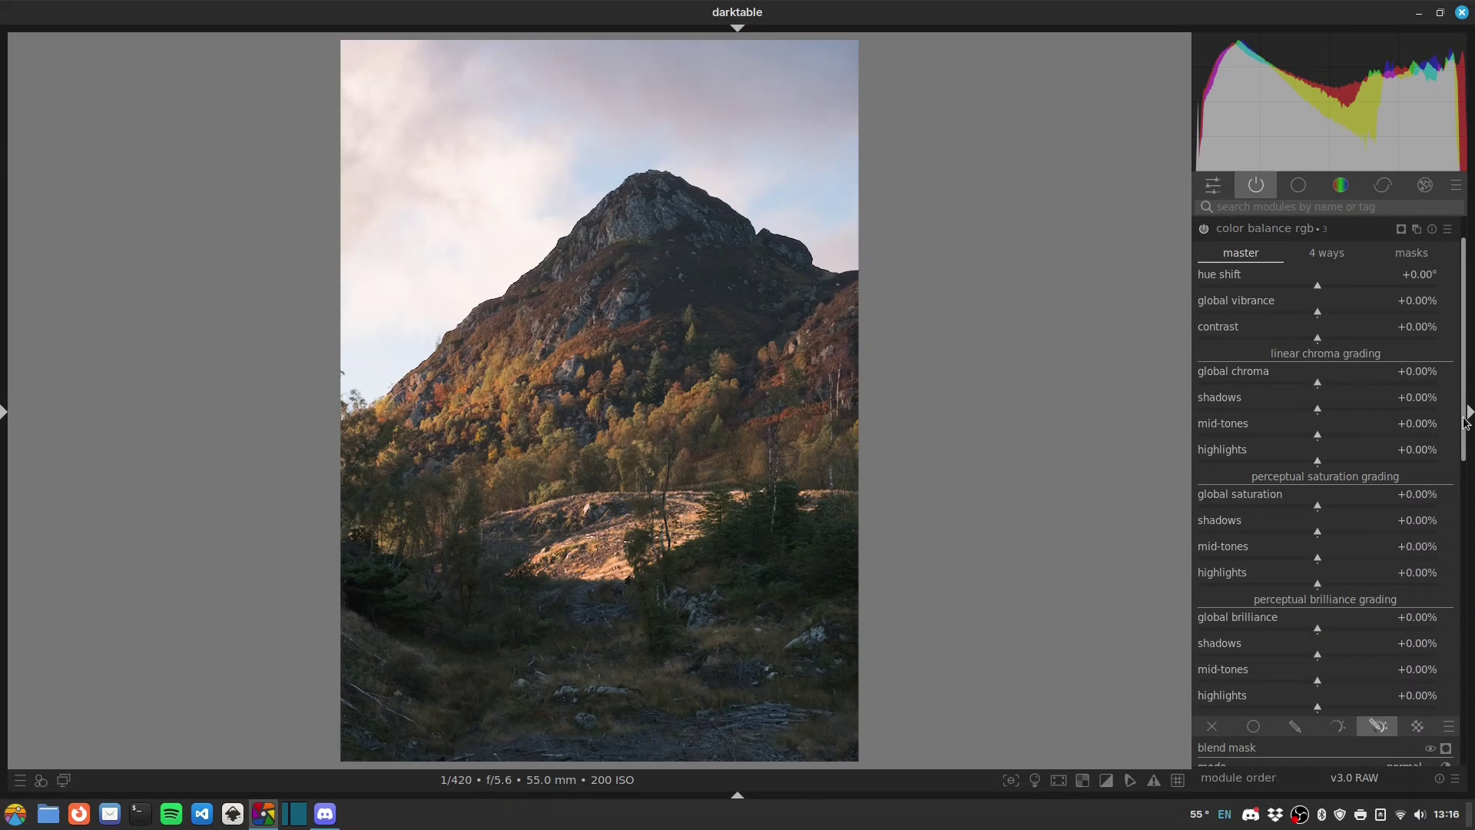
pyautogui.scroll(-5, 1463, 419)
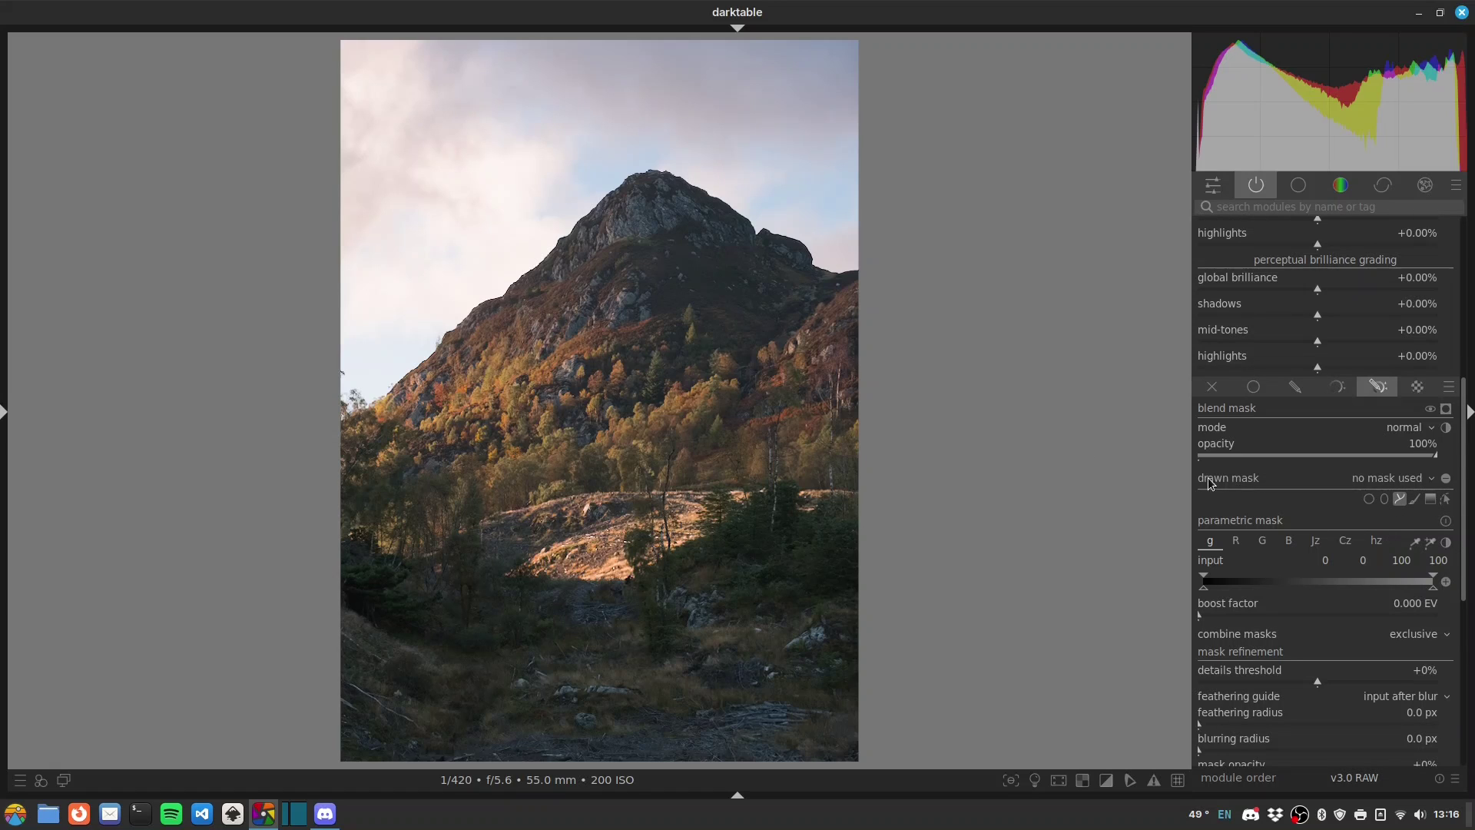
# Step: Draw a closed path mask around the sunlit peak and nudge its ridge point upward
pyautogui.click(646, 259)
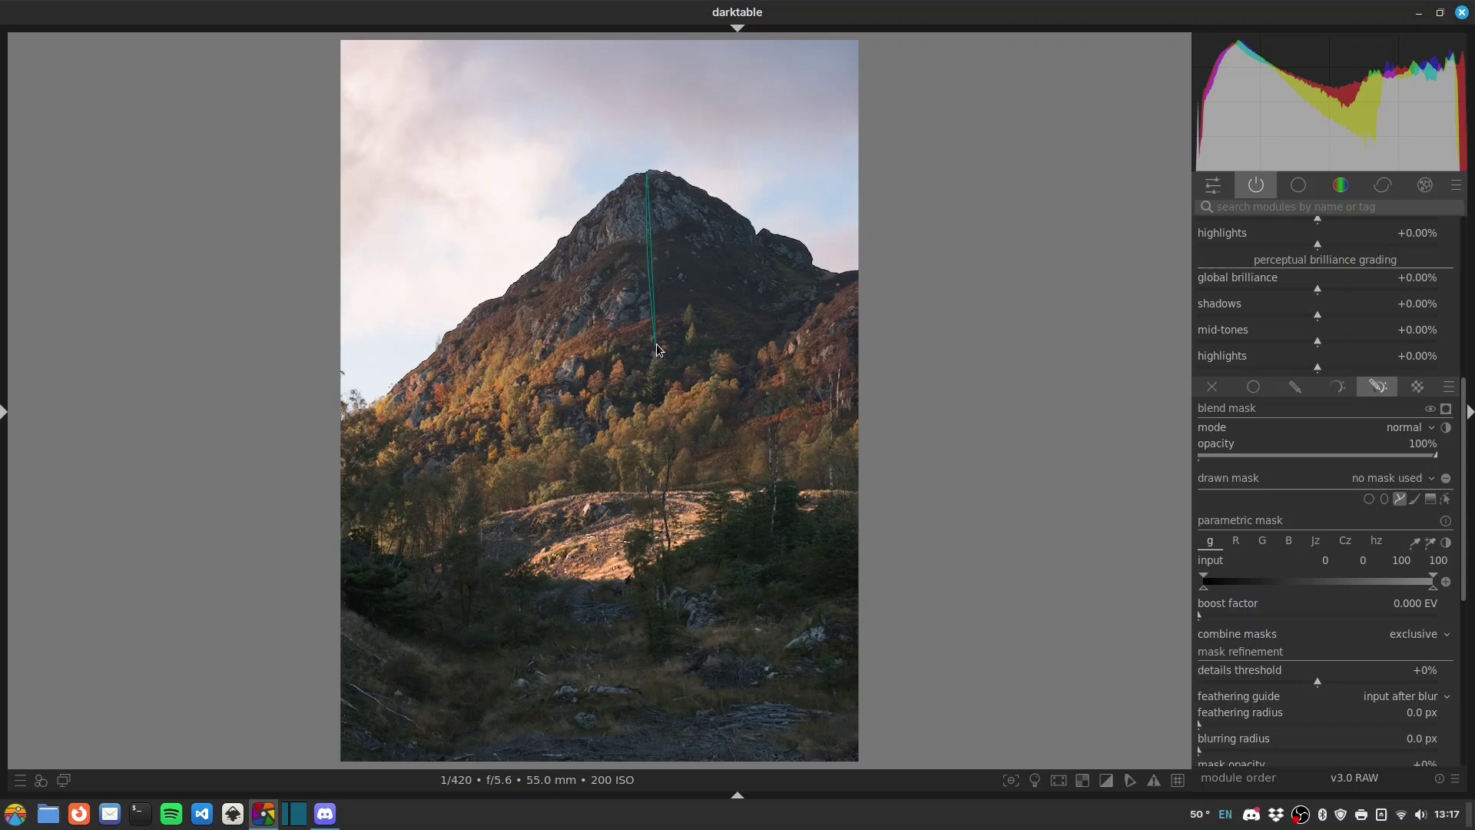
pyautogui.click(712, 387)
pyautogui.click(803, 315)
pyautogui.click(855, 274)
pyautogui.rightClick(686, 187)
pyautogui.moveTo(749, 235); pyautogui.dragTo(742, 218)
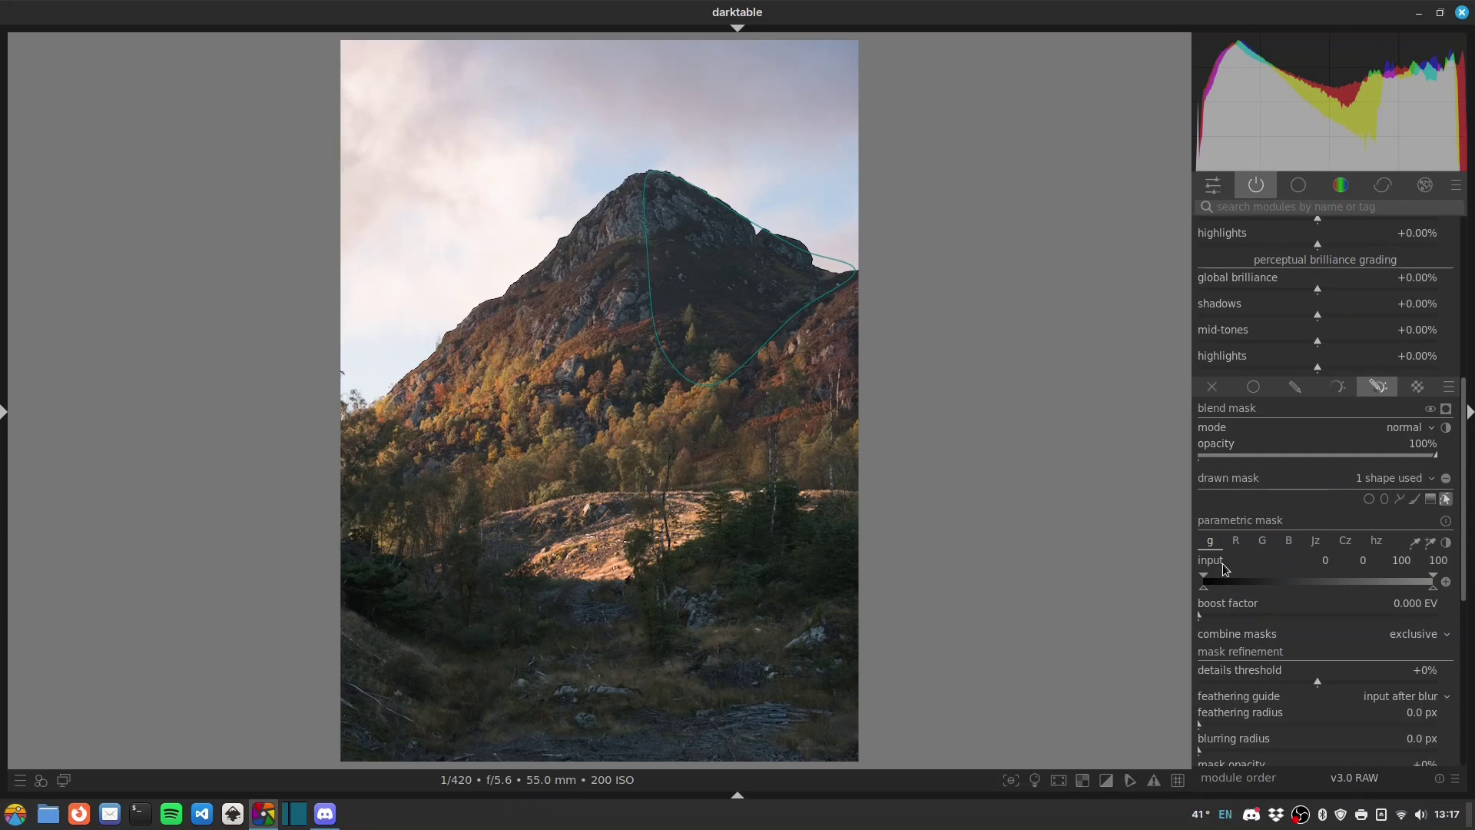
# Step: Restrict the peak mask to input 40.4–54.5 and feather it by 57.2 px, previewing the overlay
pyautogui.click(1445, 409)
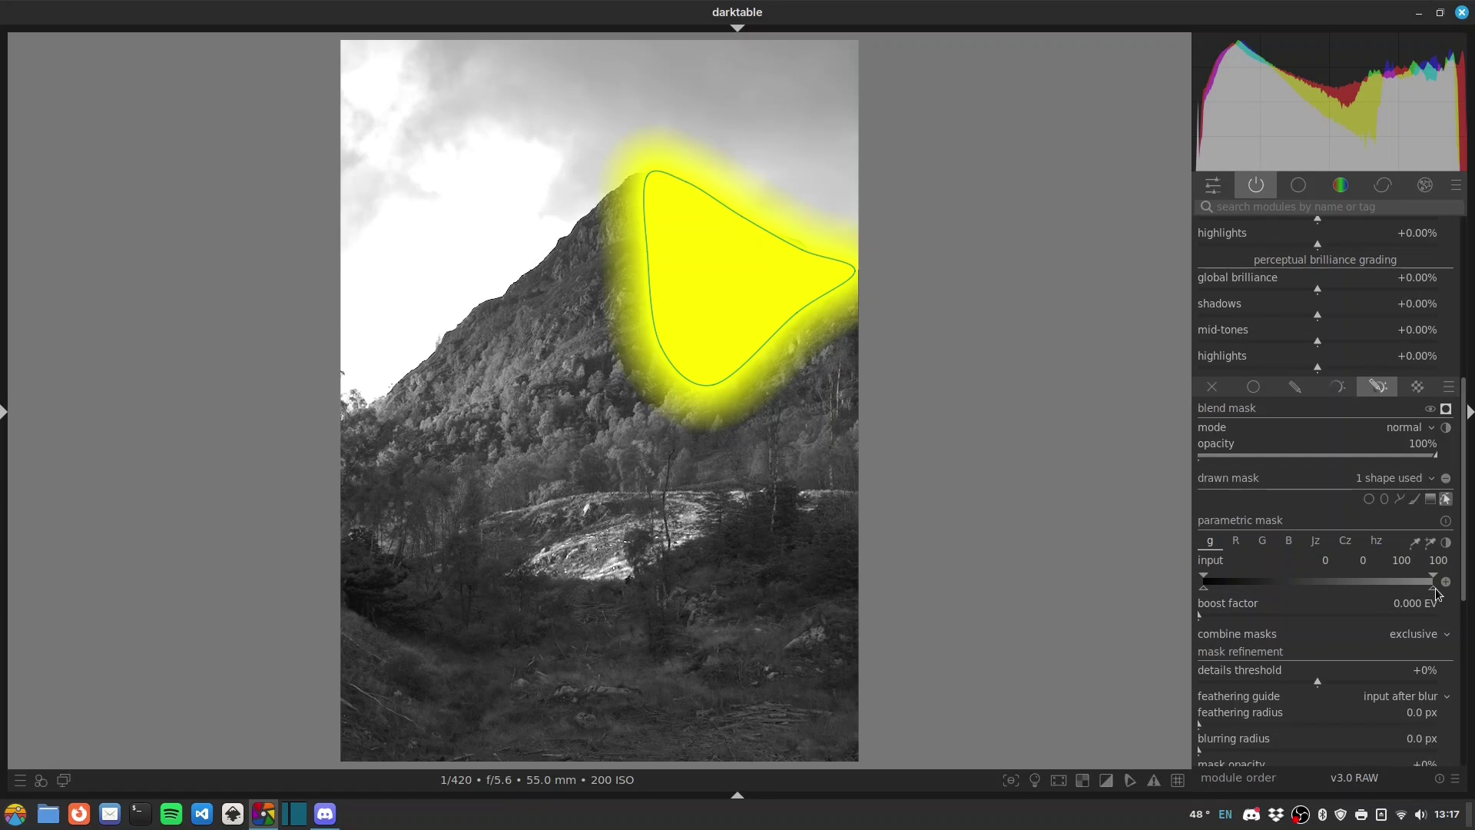
pyautogui.moveTo(1434, 588); pyautogui.dragTo(1295, 582)
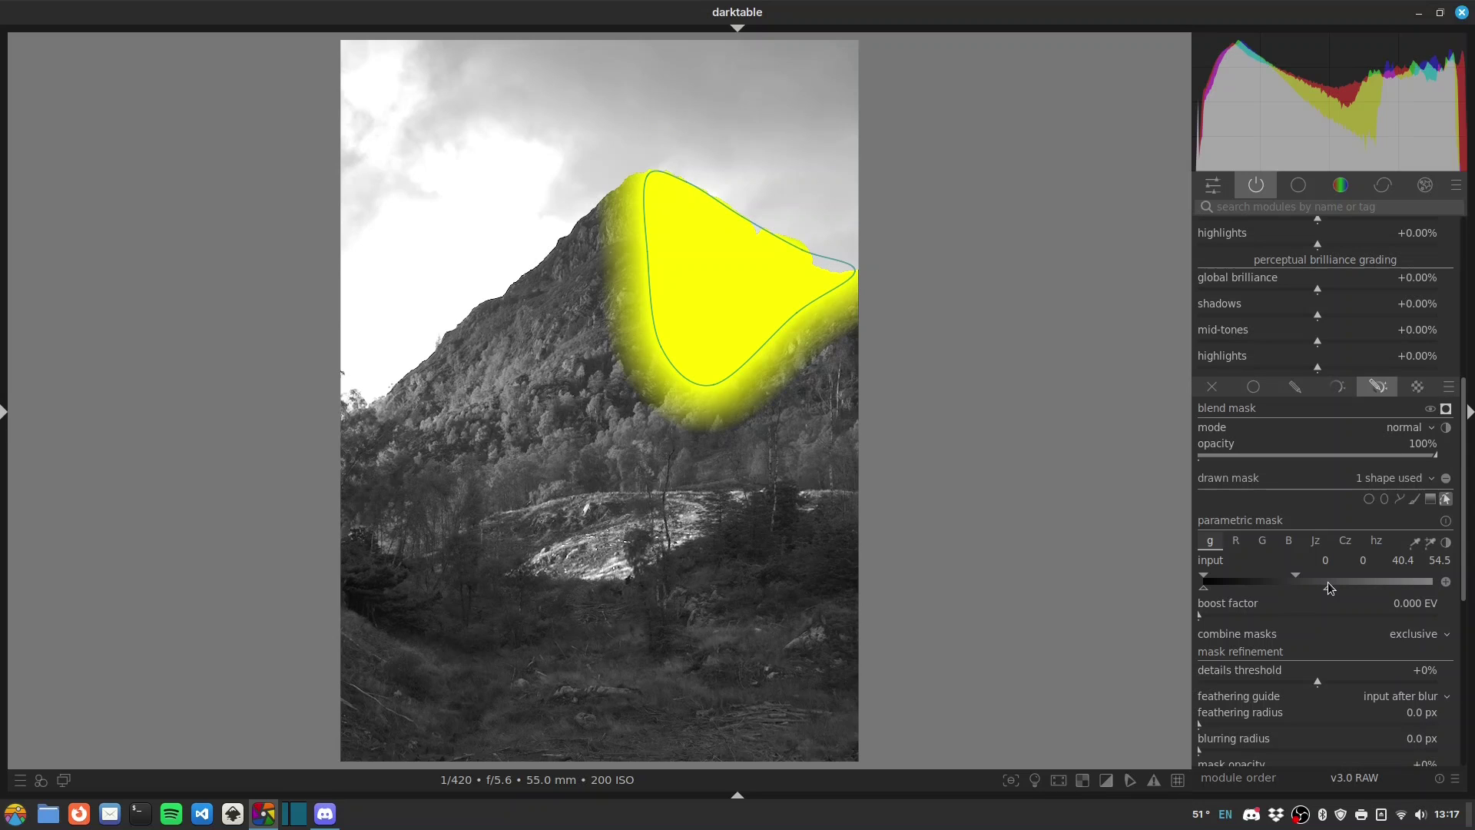
pyautogui.moveTo(1229, 721); pyautogui.dragTo(1252, 722)
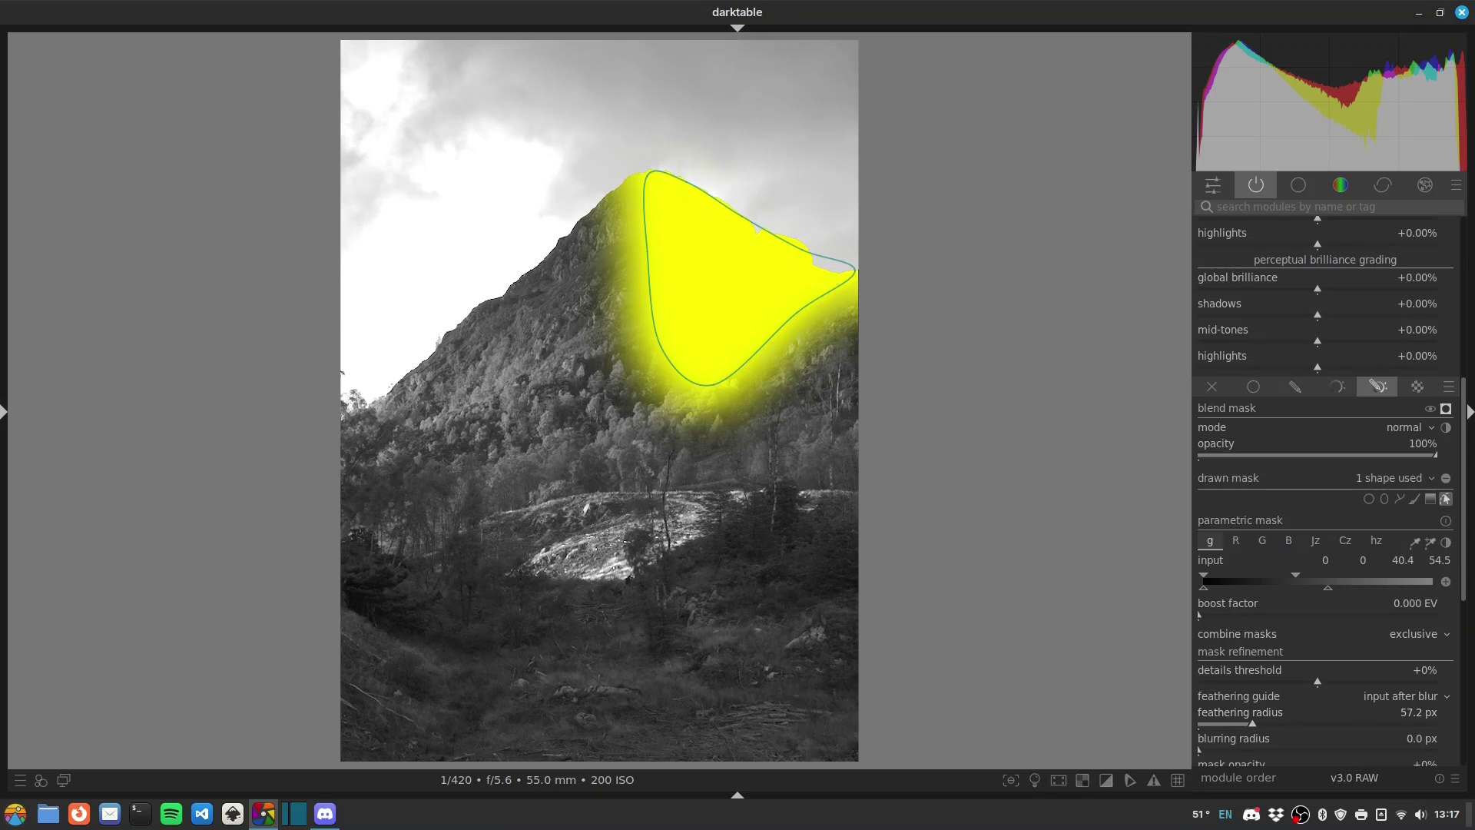
pyautogui.click(1445, 410)
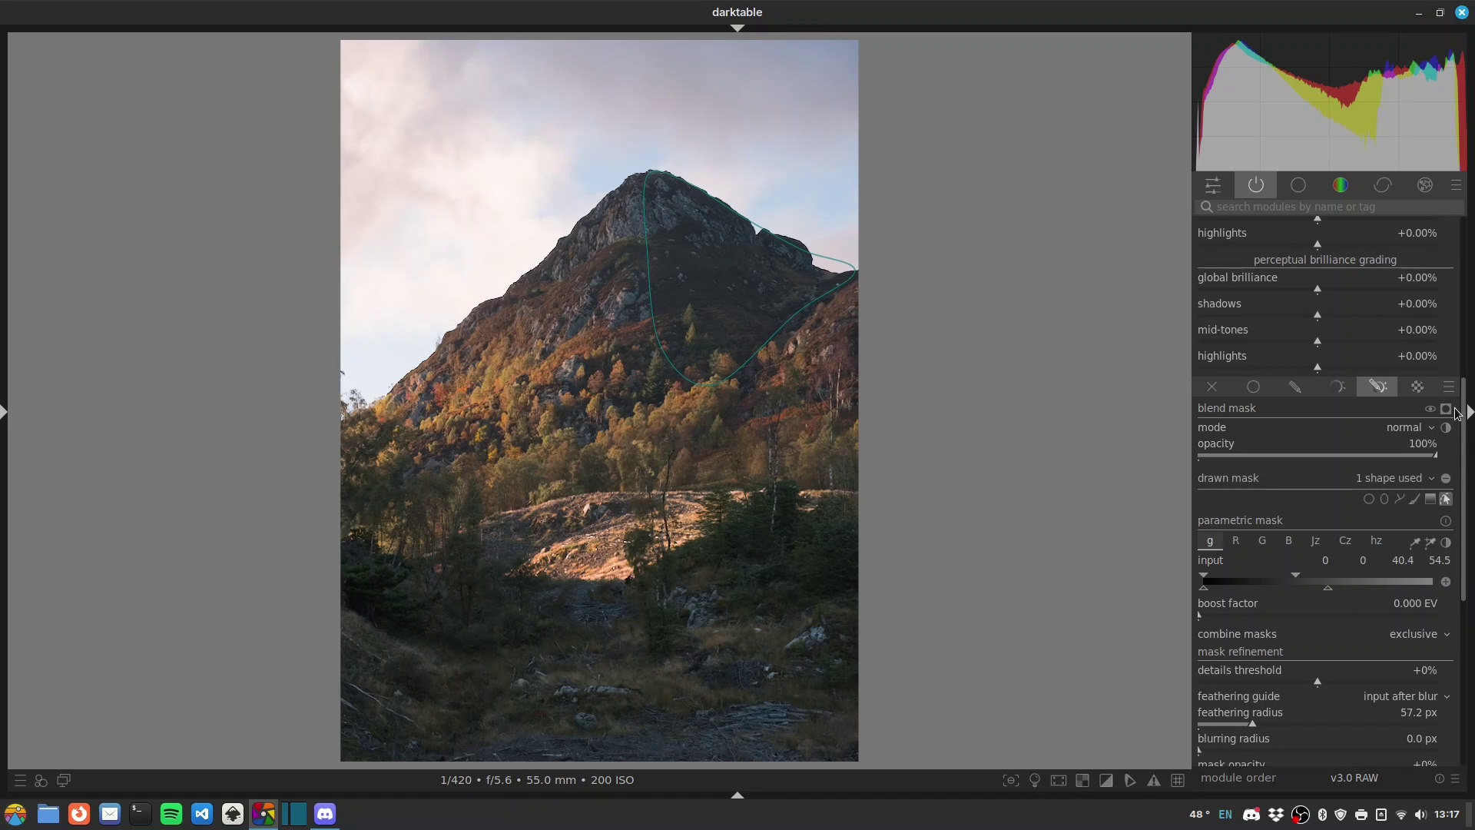
pyautogui.scroll(4, 1291, 434)
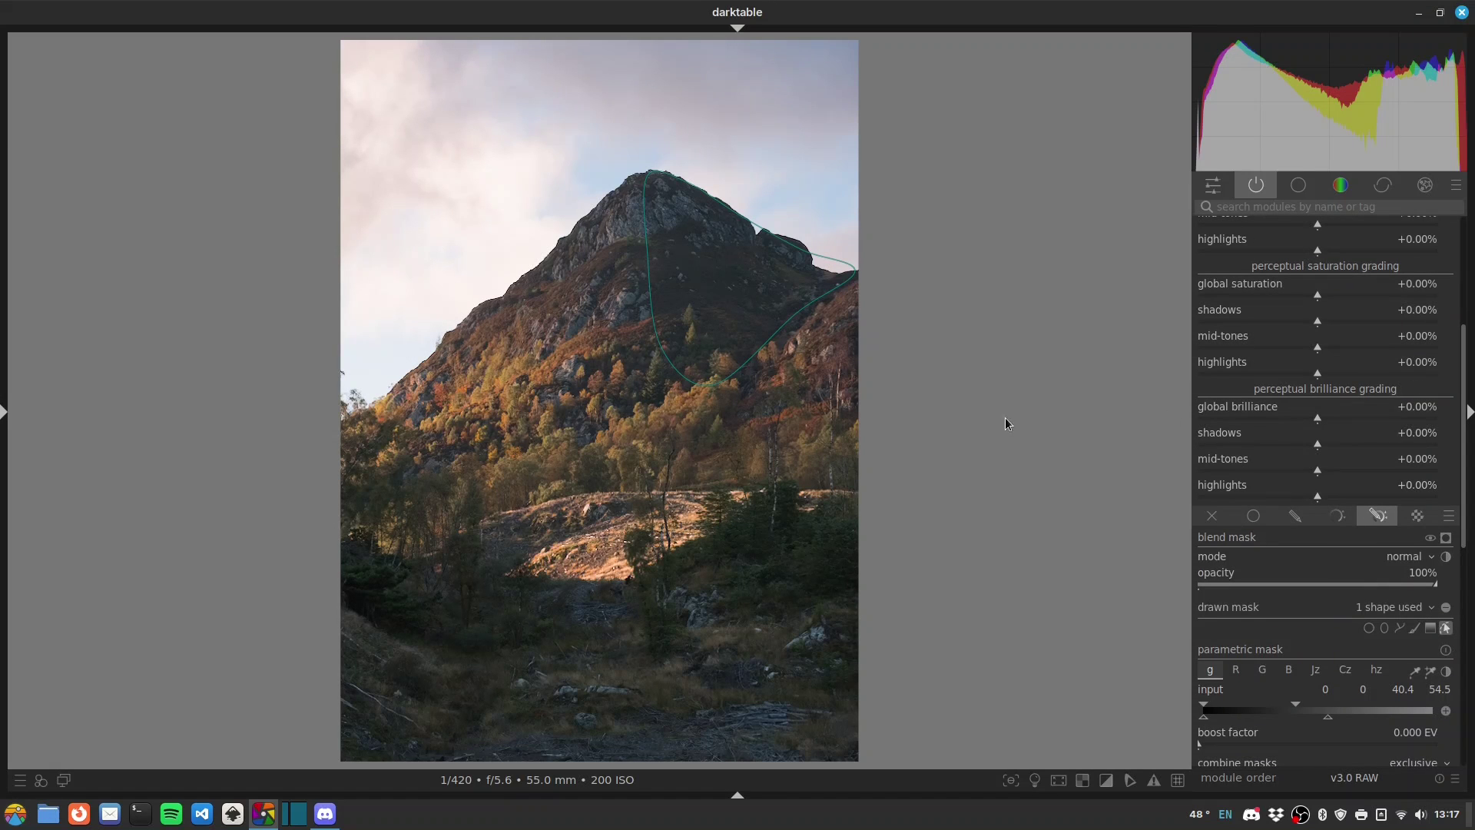
pyautogui.moveTo(723, 187)
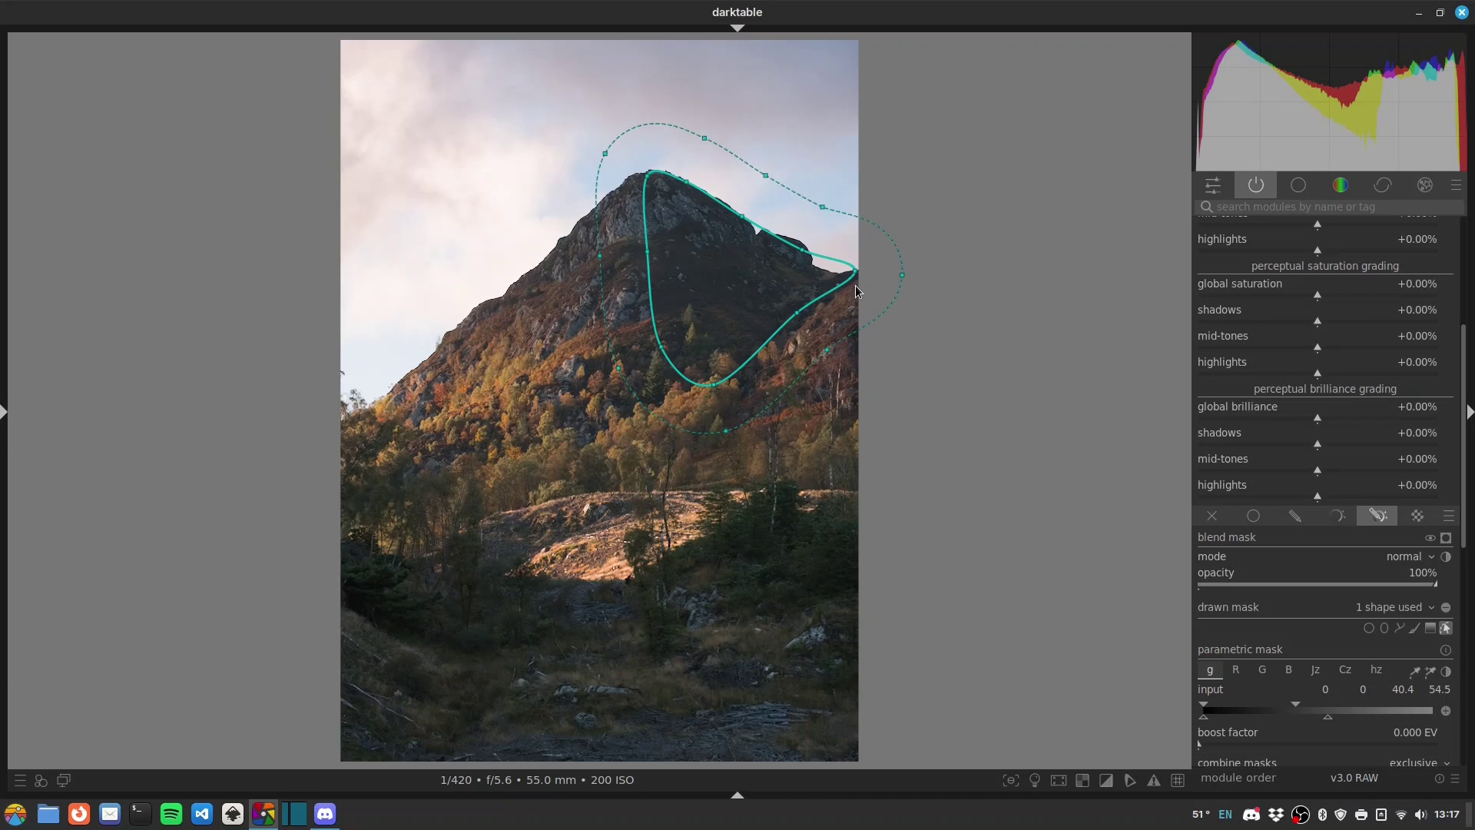
# Step: Set the masked peak's shadows brilliance to -22.17%
pyautogui.moveTo(1321, 448); pyautogui.dragTo(1283, 442)
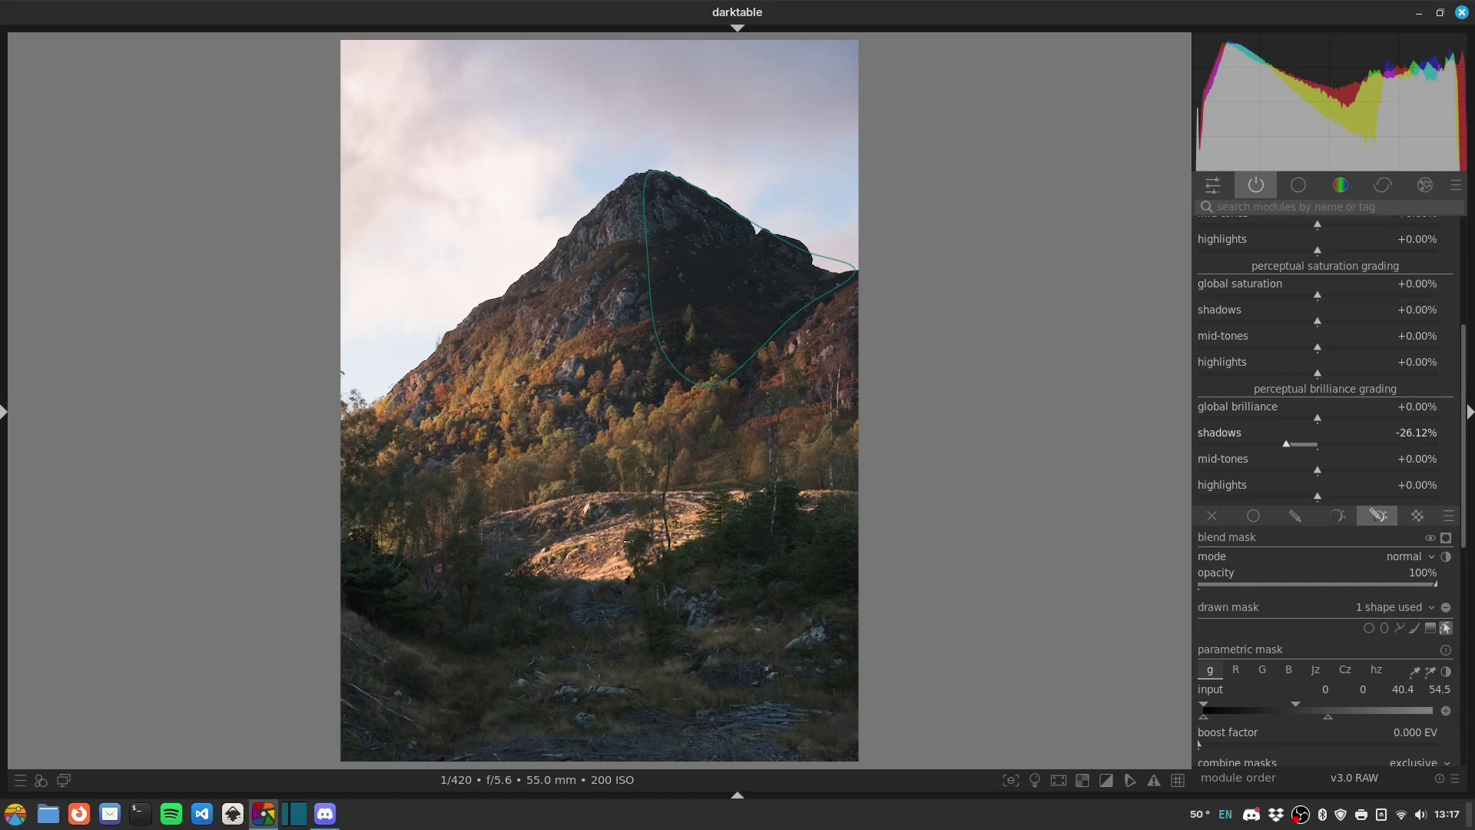
pyautogui.click(1449, 632)
pyautogui.moveTo(1287, 442)
pyautogui.mouseDown()
pyautogui.moveTo(1130, 449)
pyautogui.moveTo(1298, 457)
pyautogui.moveTo(1280, 450)
pyautogui.mouseUp()
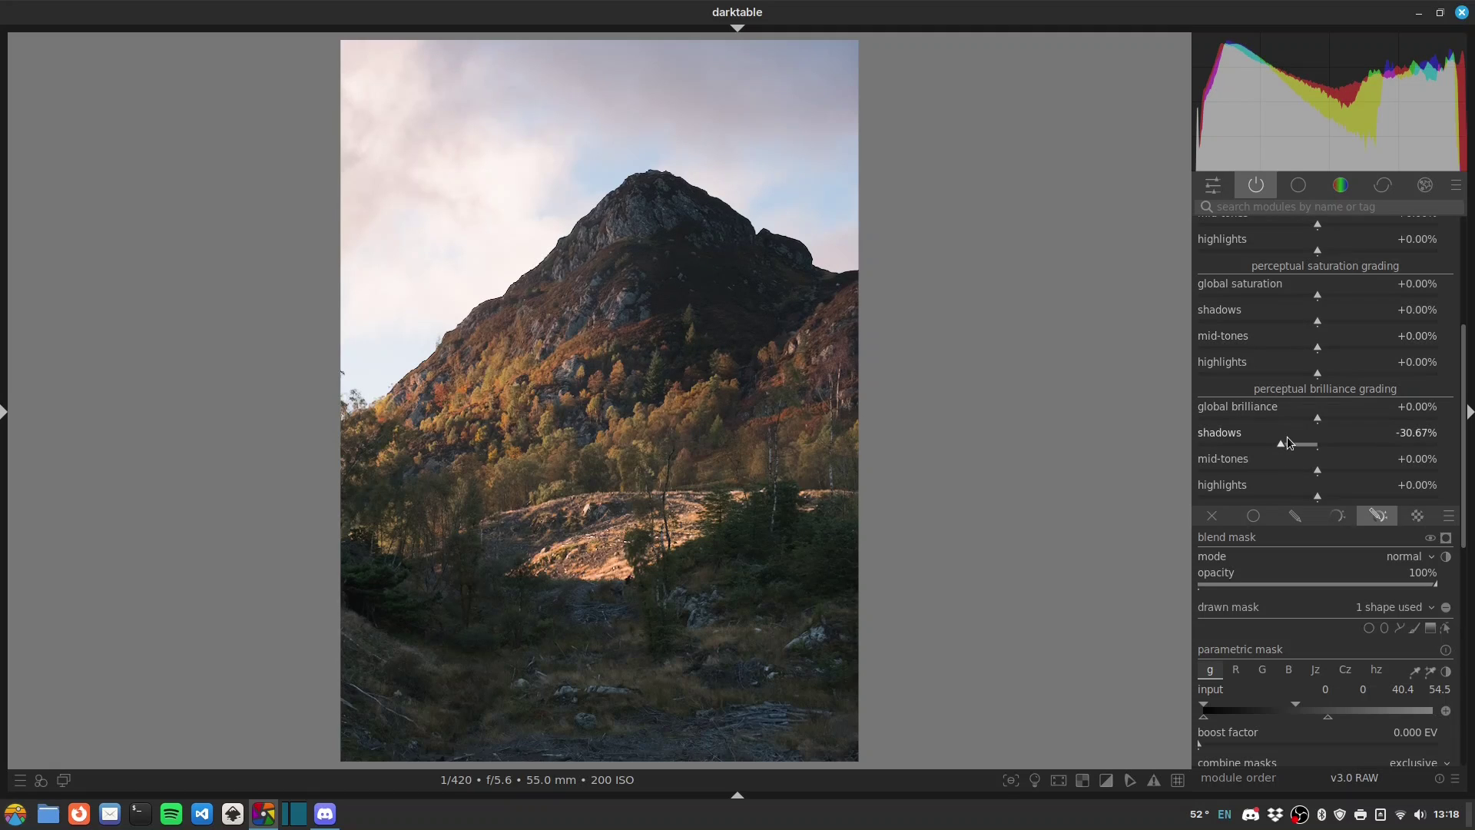
pyautogui.click(1298, 446)
# Step: Toggle the color balance rgb instance off and on repeatedly to compare the grade
pyautogui.scroll(-6, 1295, 446)
pyautogui.scroll(3, 1465, 399)
pyautogui.scroll(3, 1469, 399)
pyautogui.click(1205, 279)
pyautogui.click(1205, 280)
pyautogui.click(1204, 279)
pyautogui.click(1205, 280)
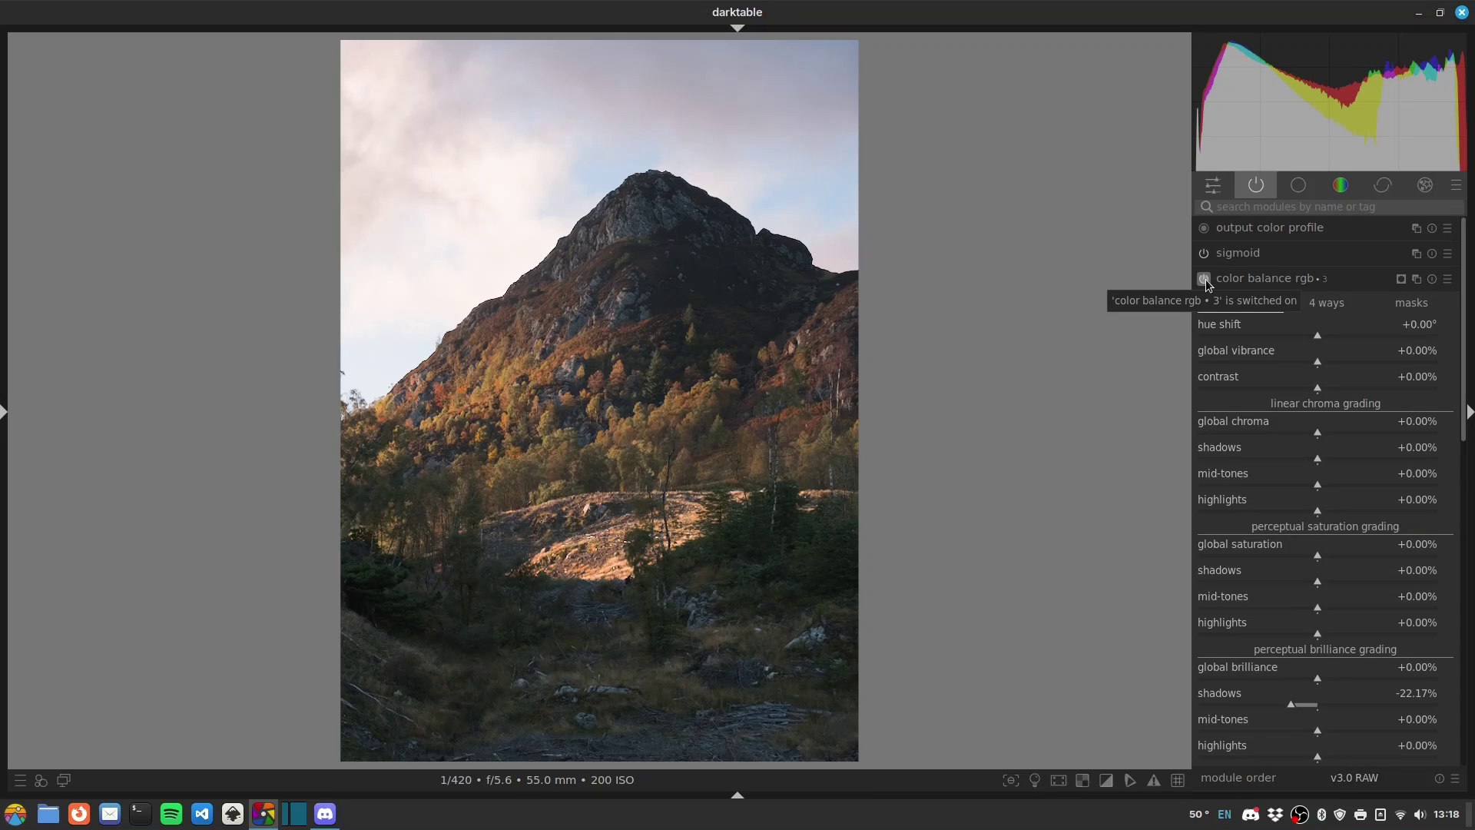
pyautogui.click(1205, 280)
pyautogui.click(1204, 280)
pyautogui.click(1204, 280)
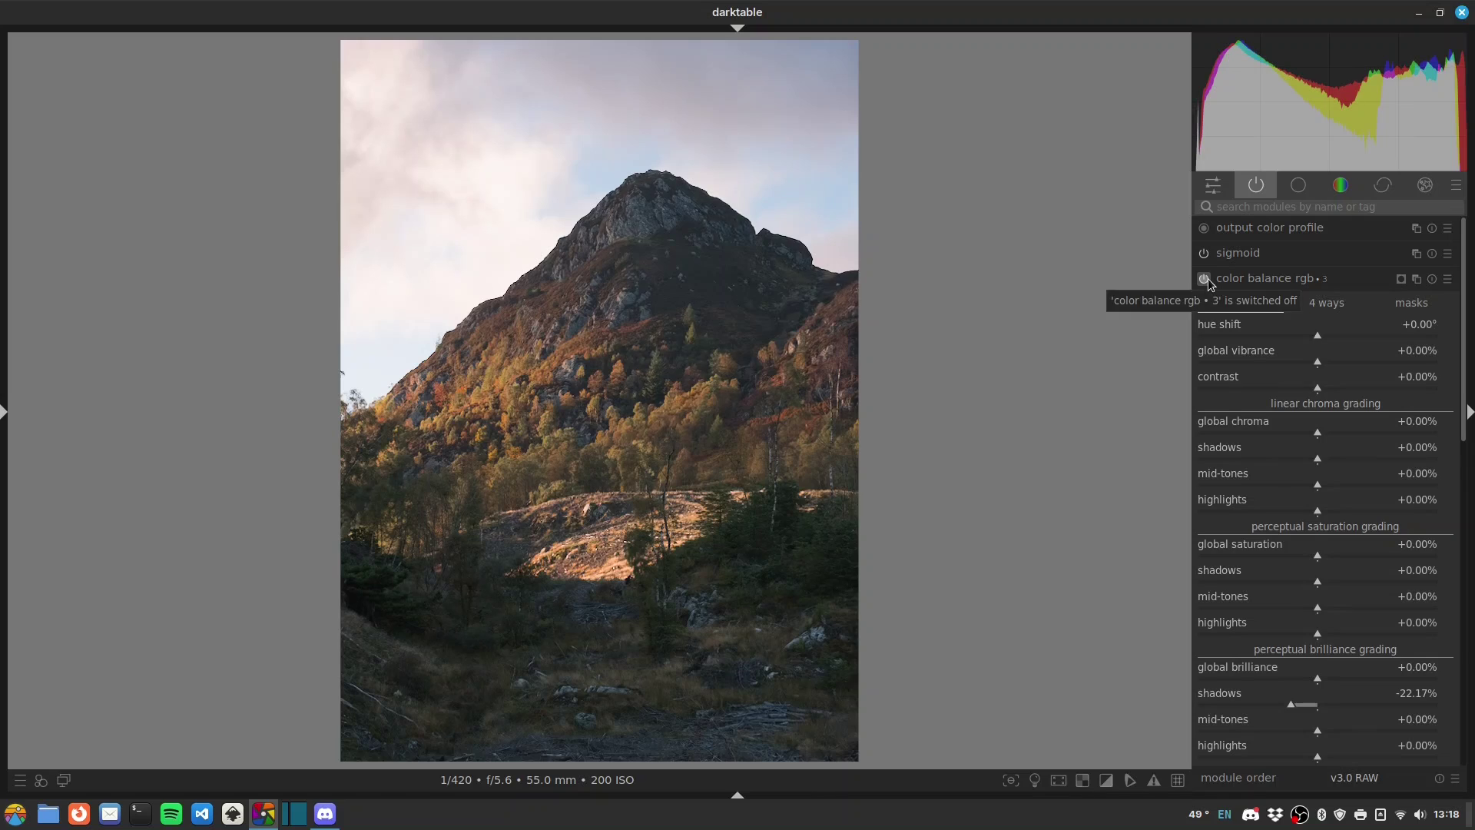
pyautogui.click(1204, 279)
pyautogui.click(1205, 279)
pyautogui.click(1205, 279)
pyautogui.click(1205, 279)
pyautogui.click(1205, 280)
pyautogui.scroll(-5, 1352, 538)
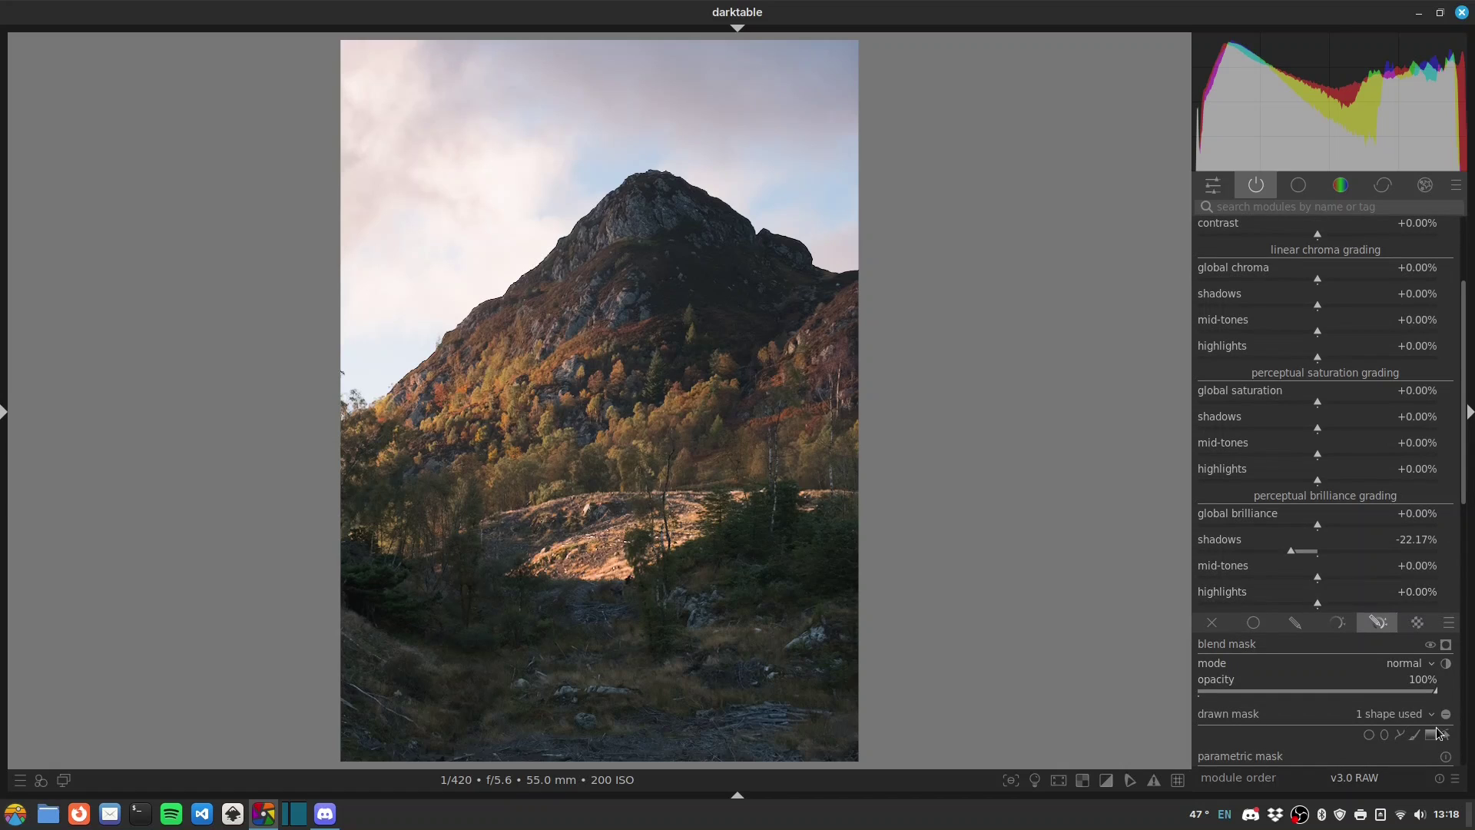
# Step: Move the peak mask's left-ridge, top-left feather and bottom nodes to fit the ridge
pyautogui.click(1443, 734)
pyautogui.moveTo(601, 258); pyautogui.dragTo(628, 253)
pyautogui.moveTo(606, 156); pyautogui.dragTo(640, 154)
pyautogui.moveTo(648, 251); pyautogui.dragTo(657, 254)
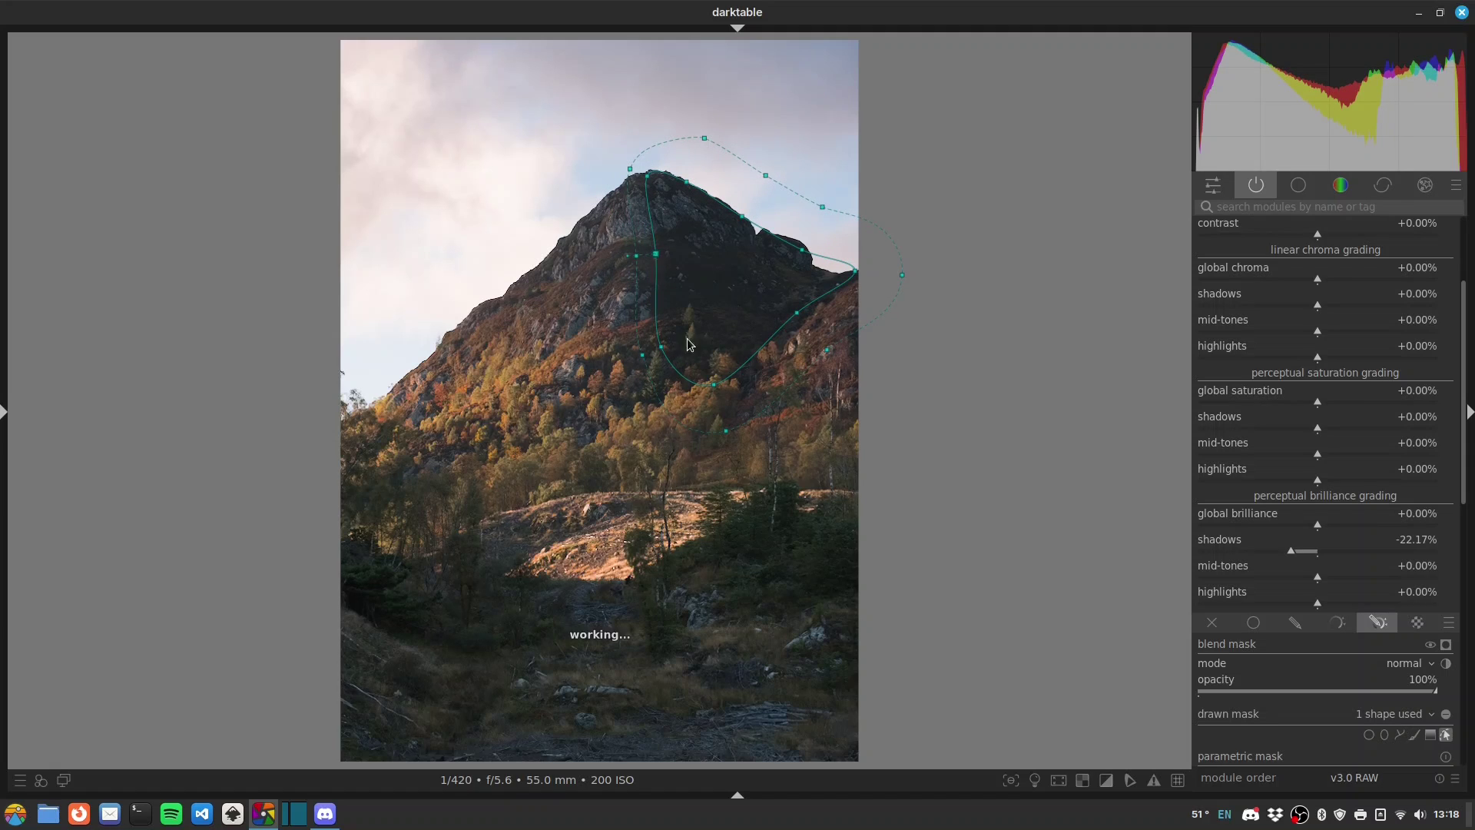
pyautogui.moveTo(711, 385); pyautogui.dragTo(706, 381)
pyautogui.scroll(-8, 1436, 357)
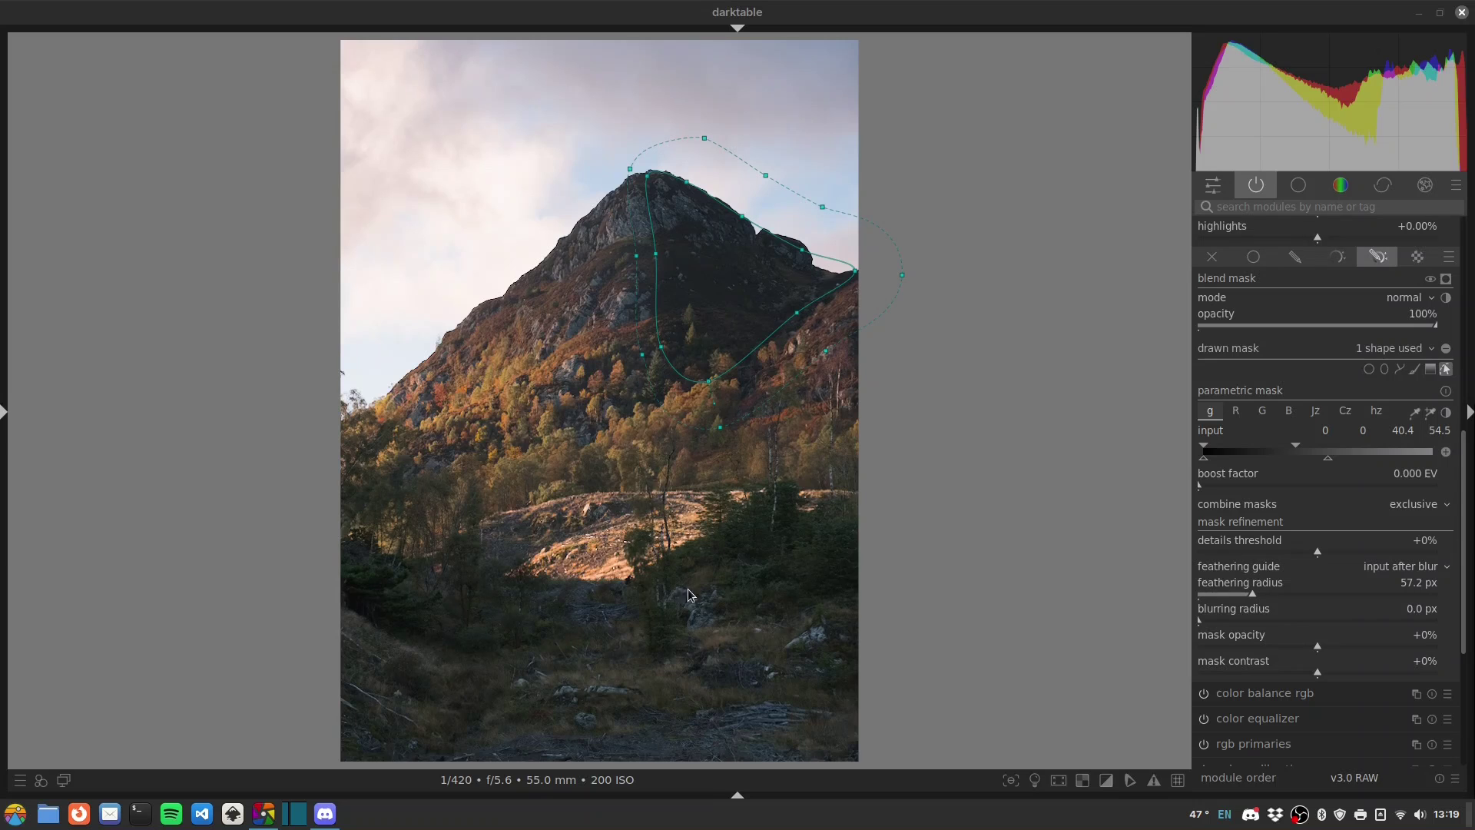
# Step: Collapse color balance rgb and create a new exposure instance with a drawn gradient mask
pyautogui.scroll(8, 1343, 344)
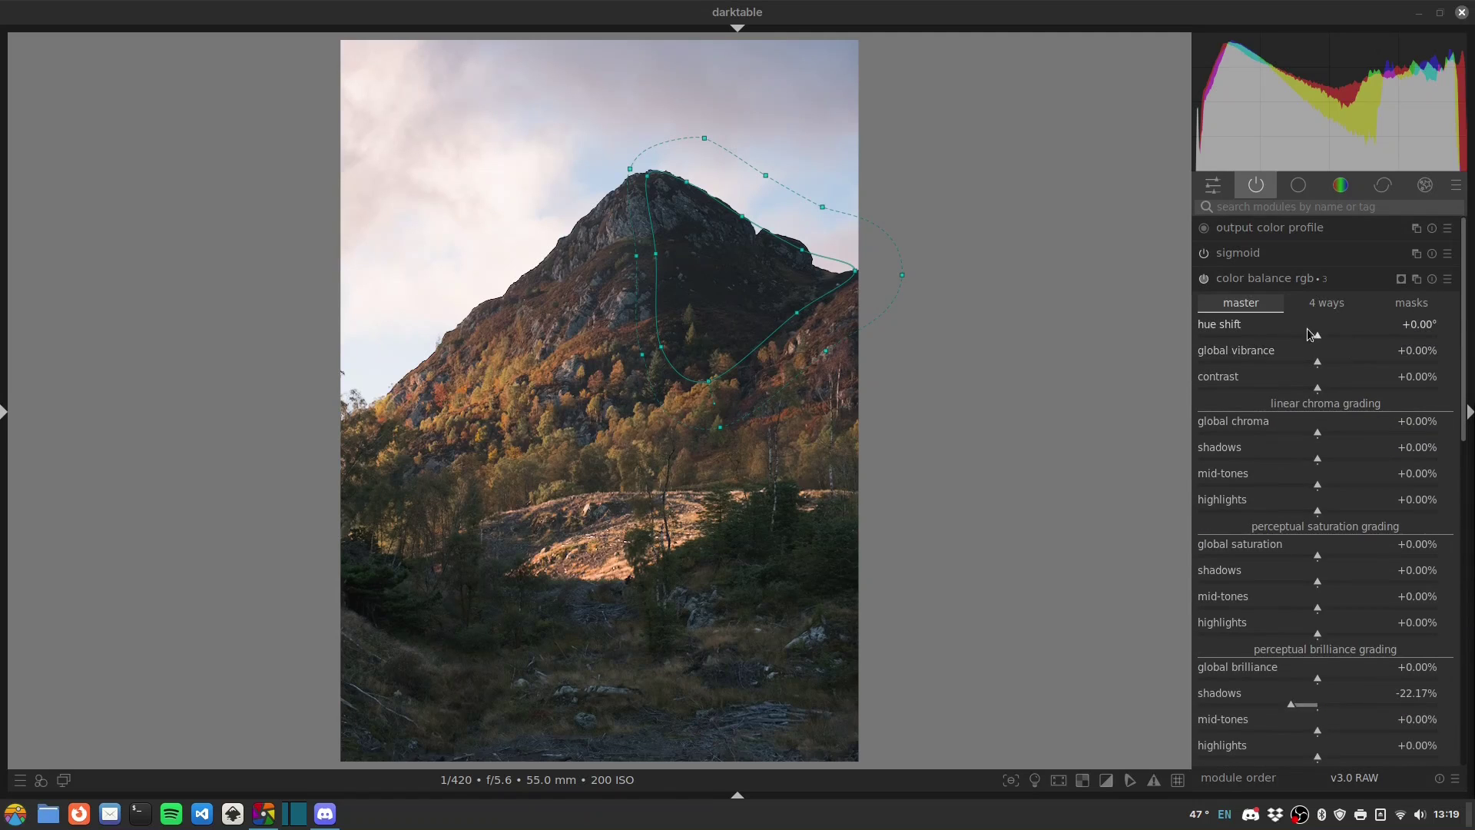
pyautogui.click(1289, 302)
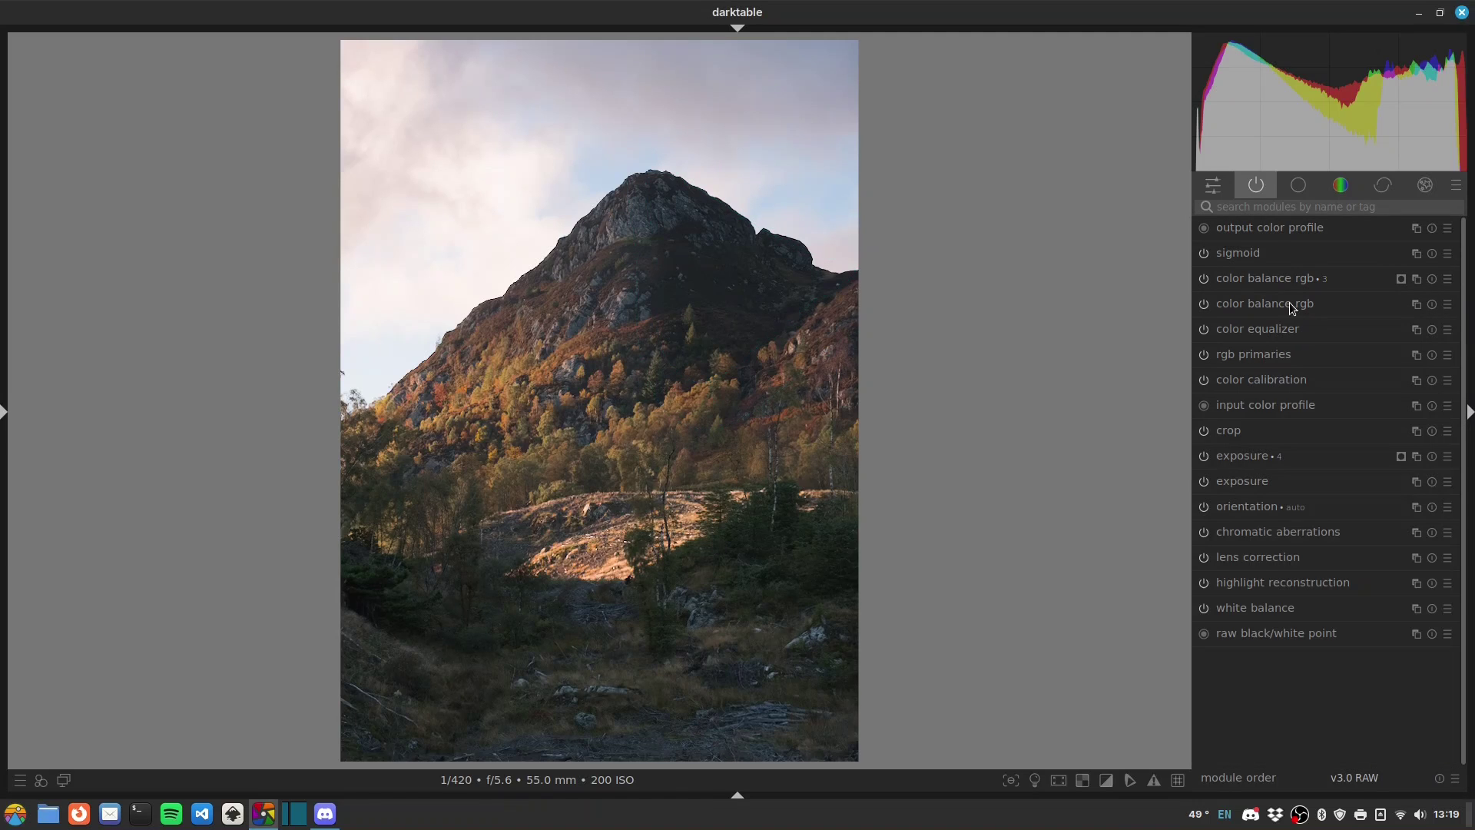
pyautogui.click(1417, 459)
pyautogui.click(1297, 561)
pyautogui.click(1430, 477)
# Step: Lay the gradient across the foreground, curve it, and set exposure to -0.545 EV
pyautogui.moveTo(628, 617)
pyautogui.mouseDown()
pyautogui.moveTo(739, 647)
pyautogui.moveTo(691, 675)
pyautogui.moveTo(652, 672)
pyautogui.mouseUp()
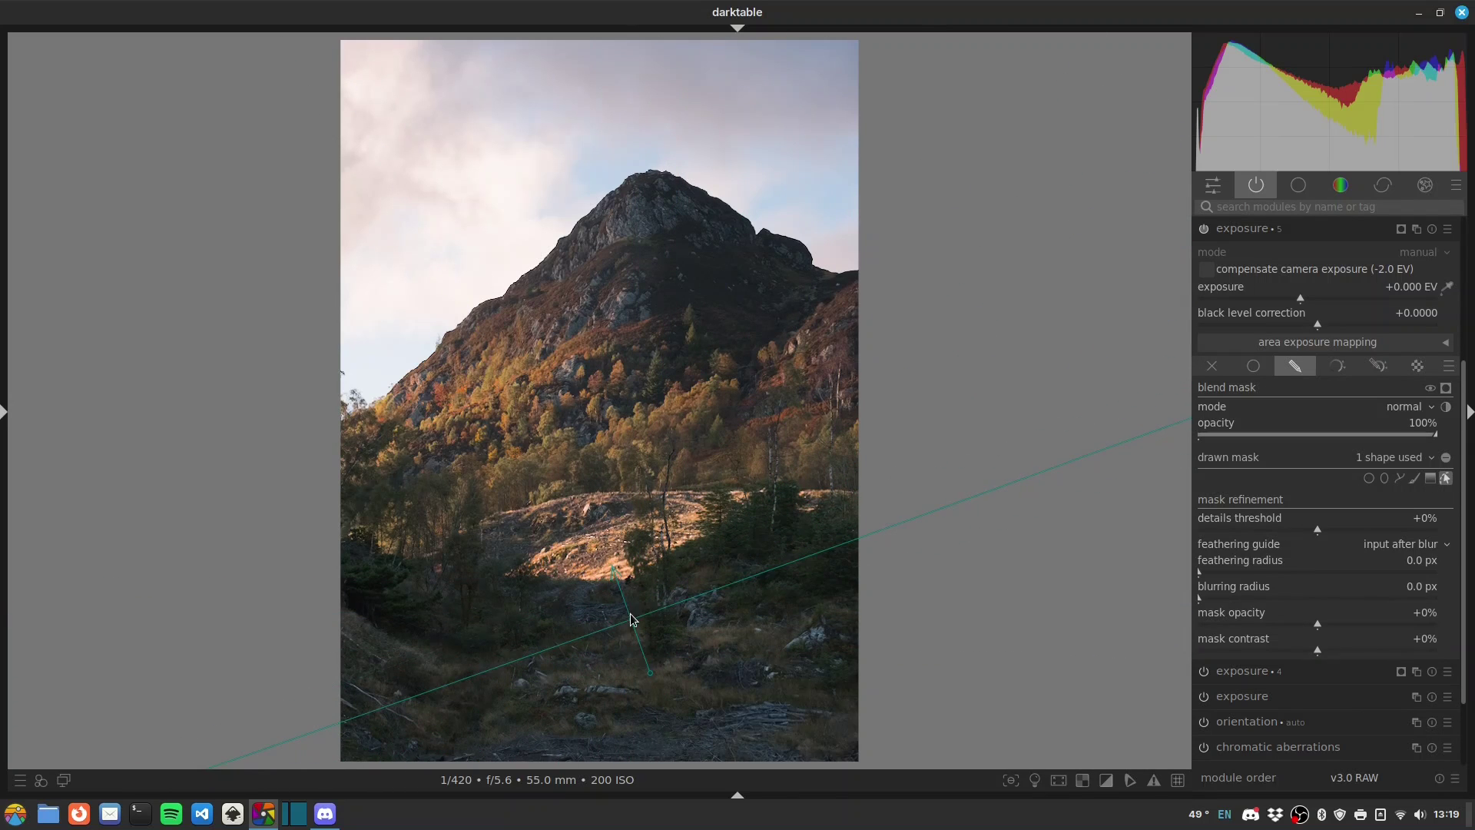
pyautogui.scroll(4, 625, 614)
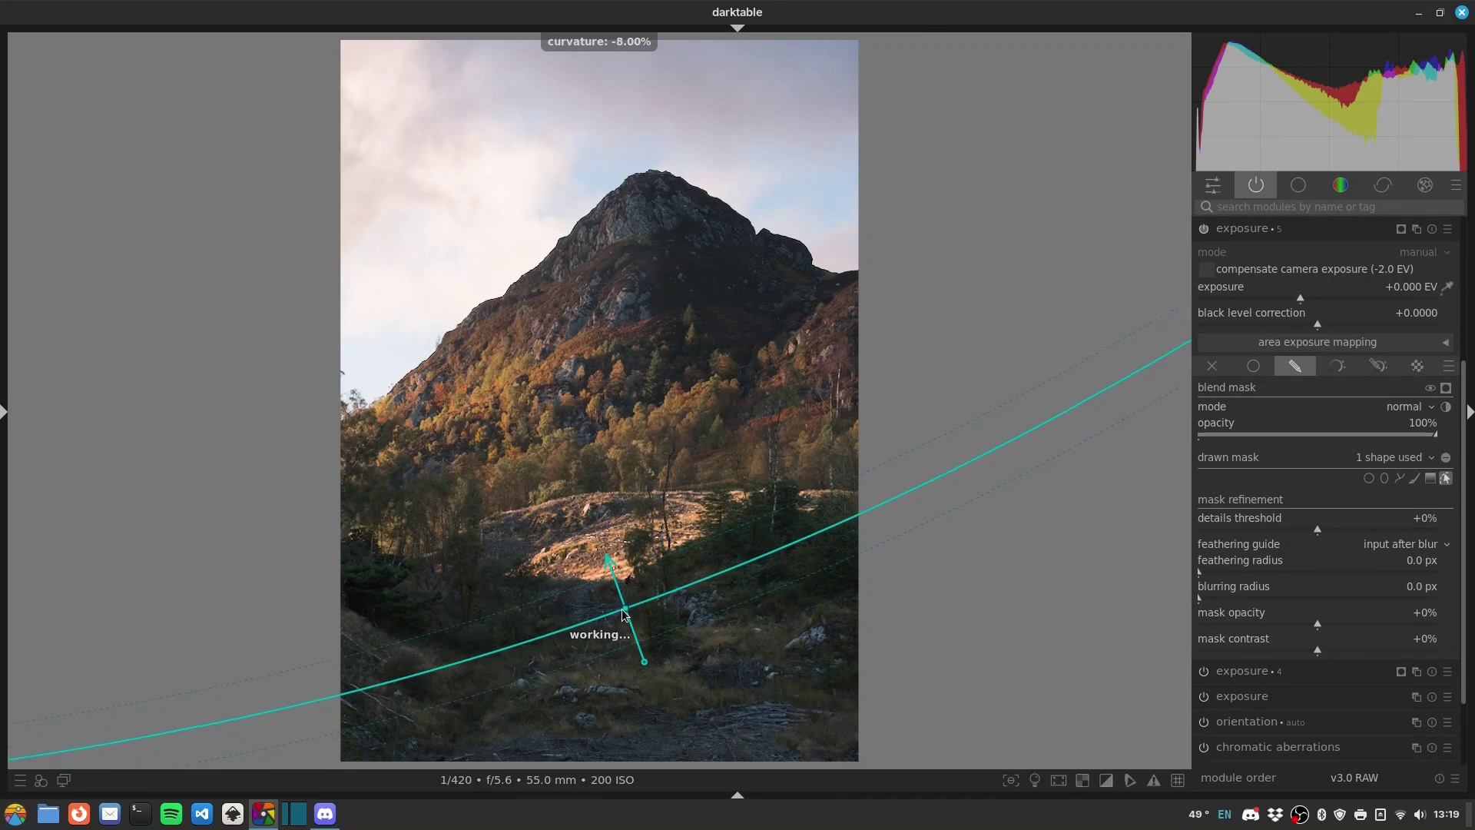
pyautogui.scroll(3, 624, 612)
pyautogui.scroll(5, 625, 611)
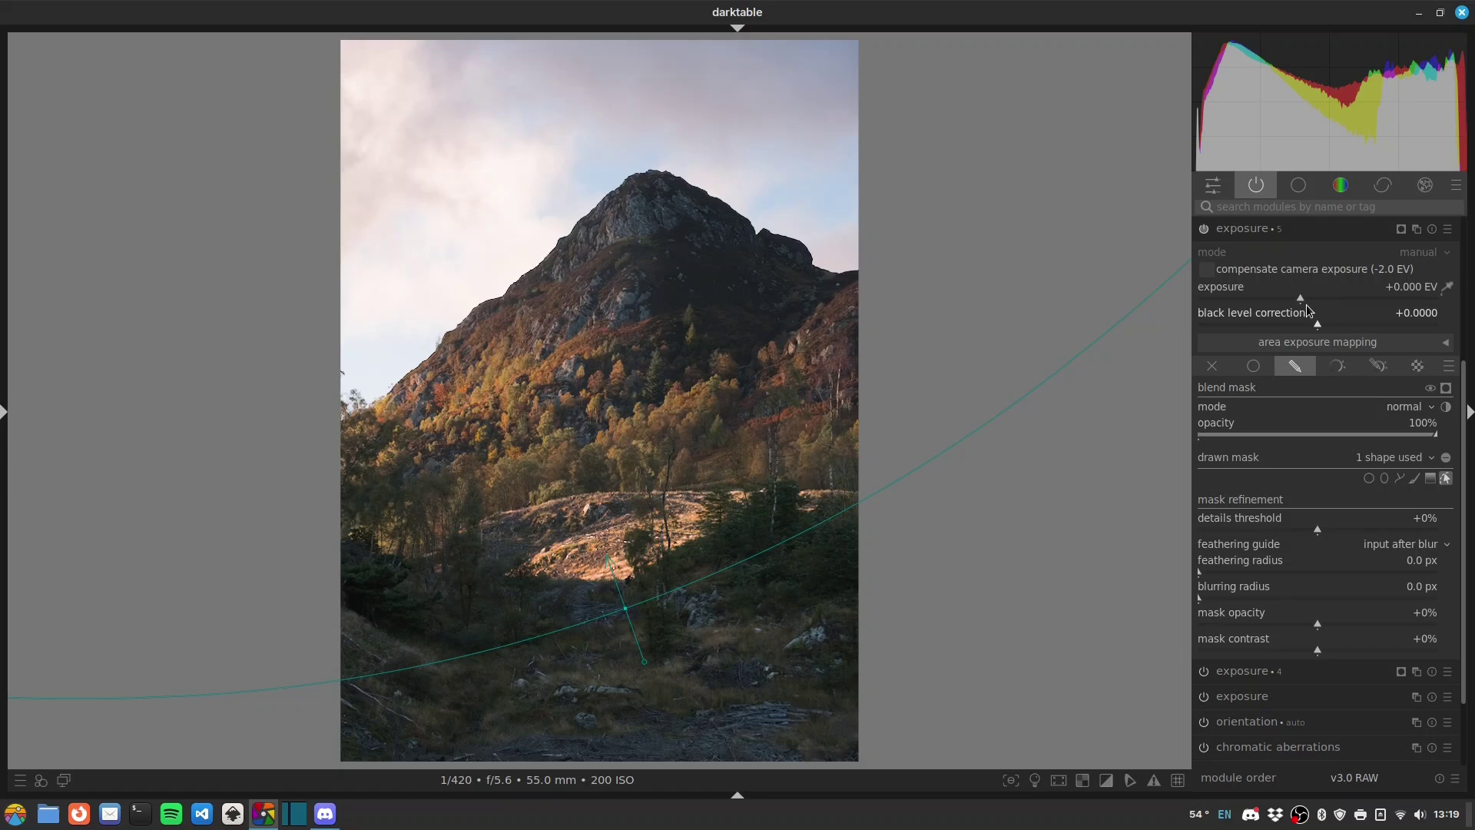
pyautogui.moveTo(1300, 298); pyautogui.dragTo(1283, 303)
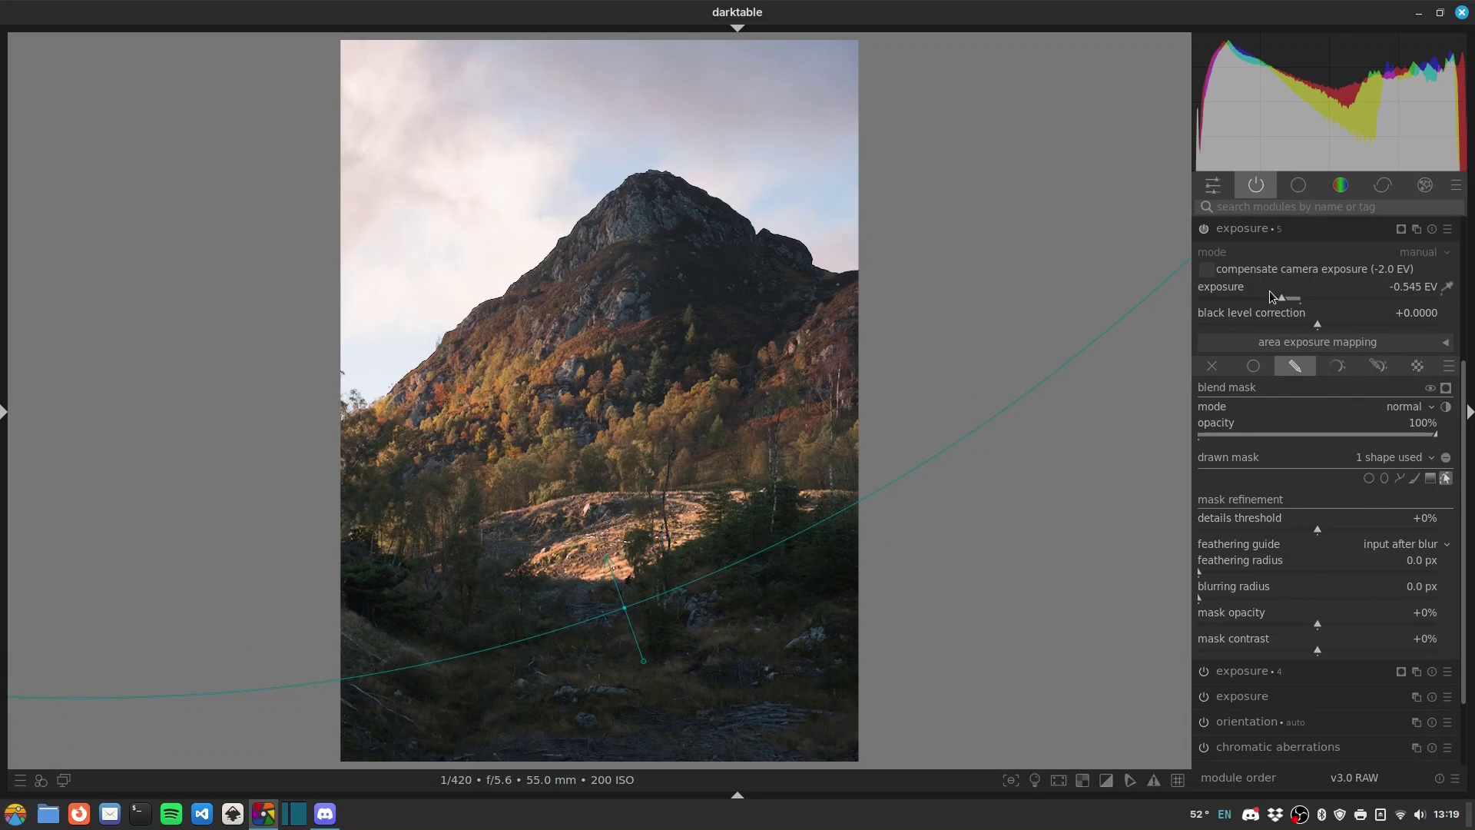
pyautogui.scroll(3, 1463, 448)
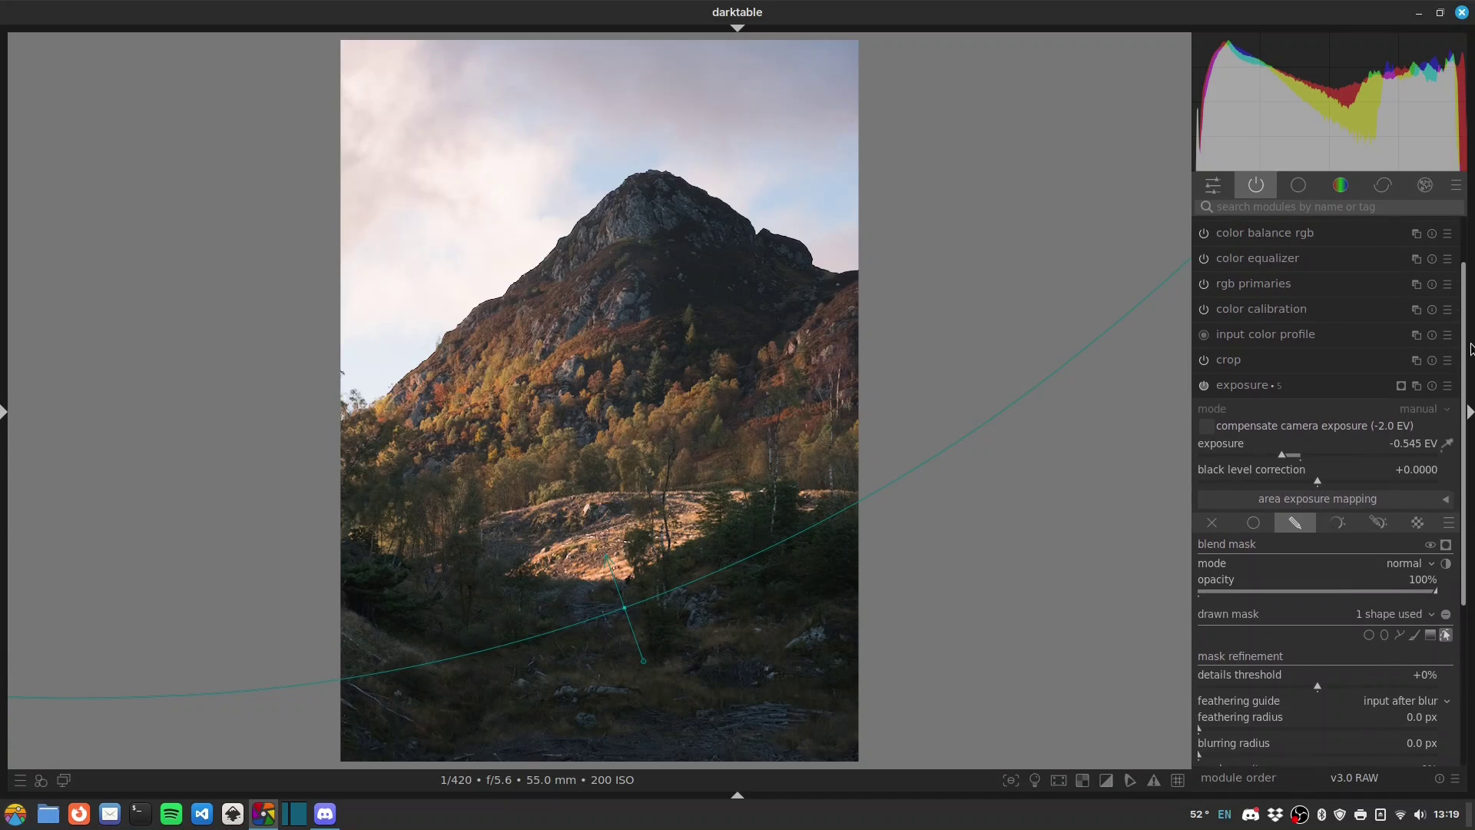
# Step: Add another exposure instance masked by a tall drawn ellipse over the mountain peak
pyautogui.rightClick(1416, 386)
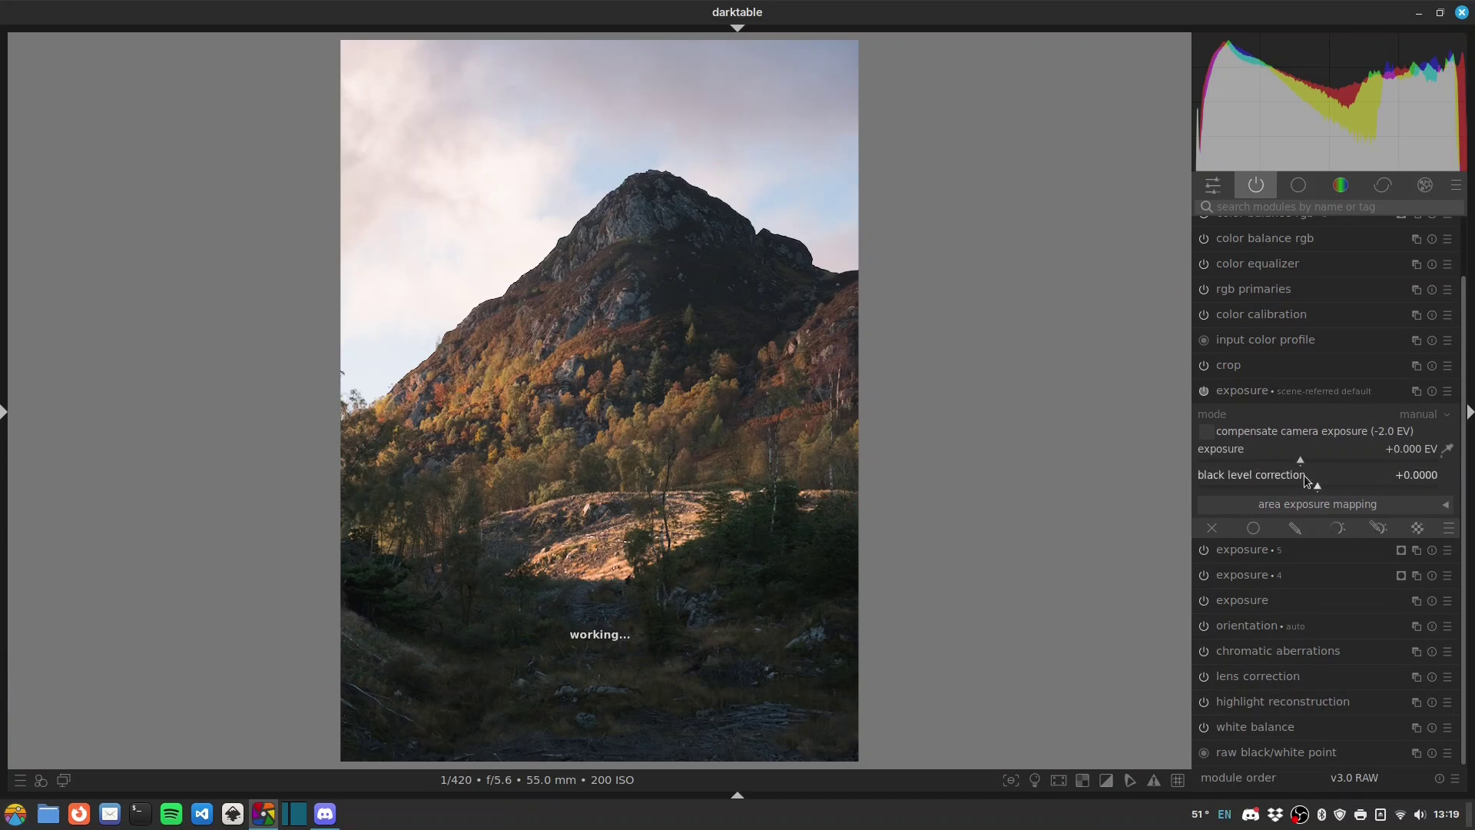
pyautogui.click(1295, 528)
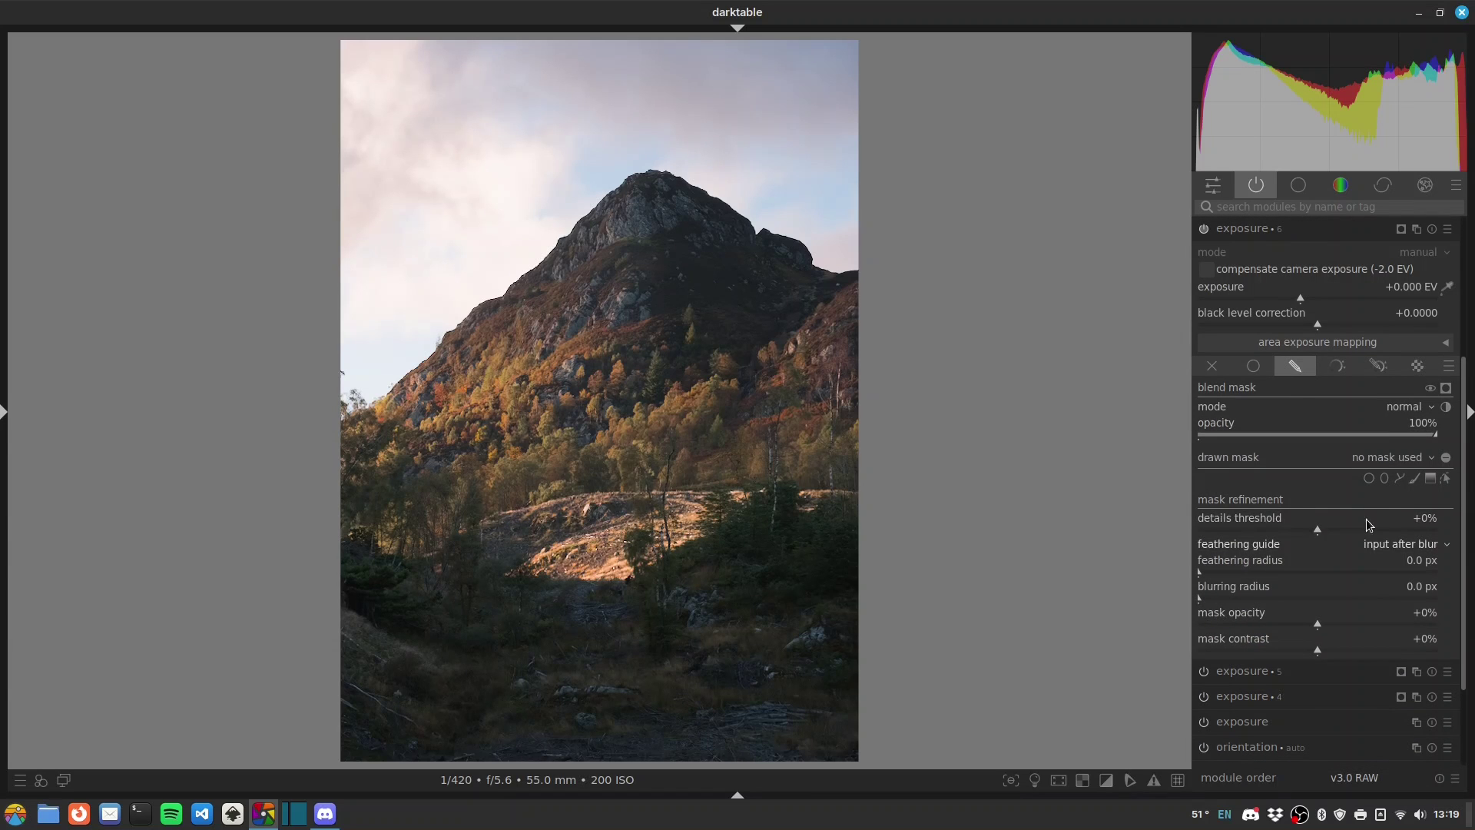
pyautogui.click(1384, 478)
pyautogui.click(621, 394)
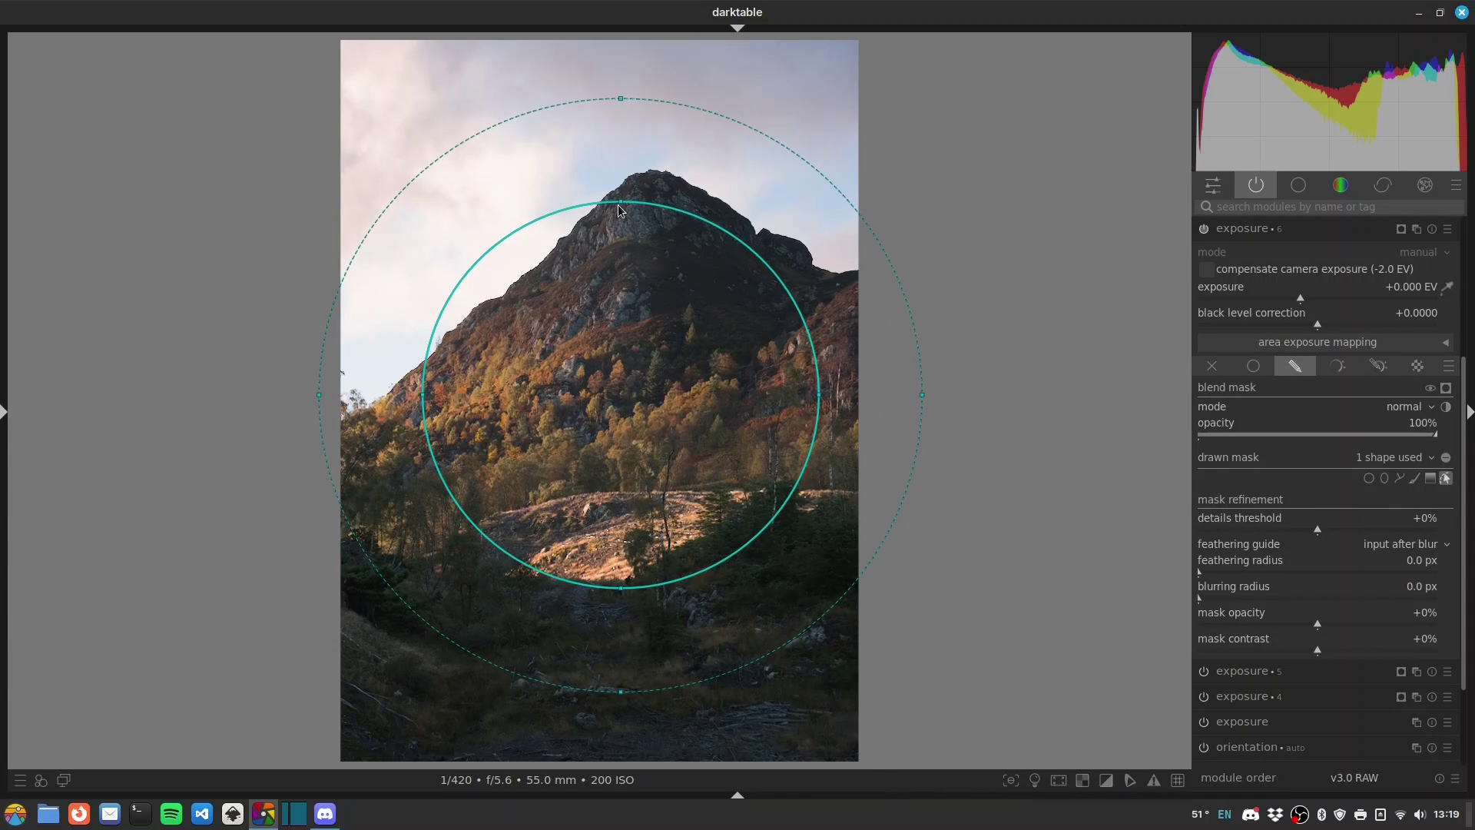
pyautogui.moveTo(567, 399); pyautogui.dragTo(505, 382)
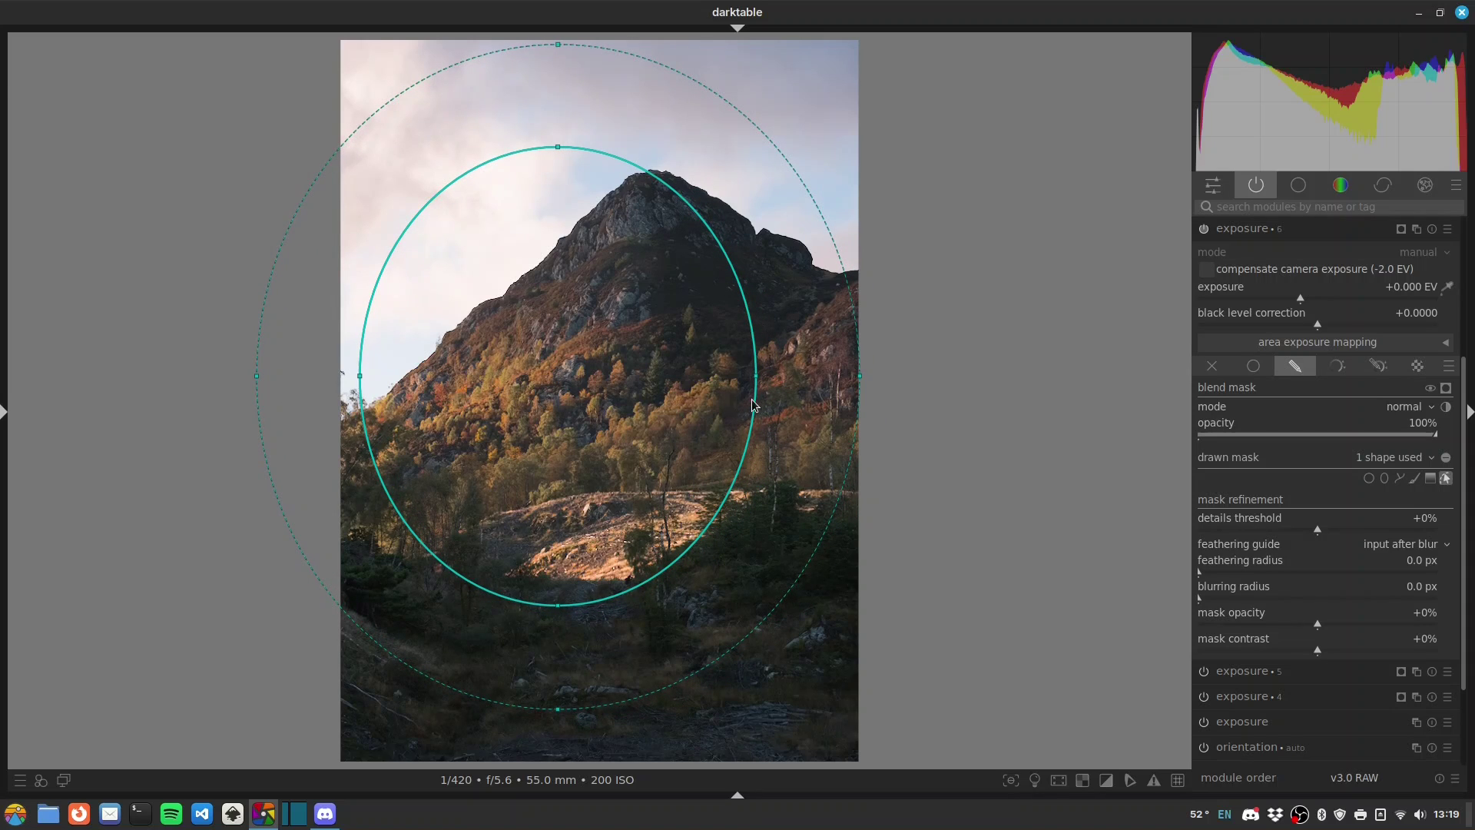
pyautogui.moveTo(745, 377)
pyautogui.mouseDown()
pyautogui.moveTo(670, 394)
pyautogui.moveTo(752, 378)
pyautogui.moveTo(739, 377)
pyautogui.mouseUp()
pyautogui.scroll(10, 672, 405)
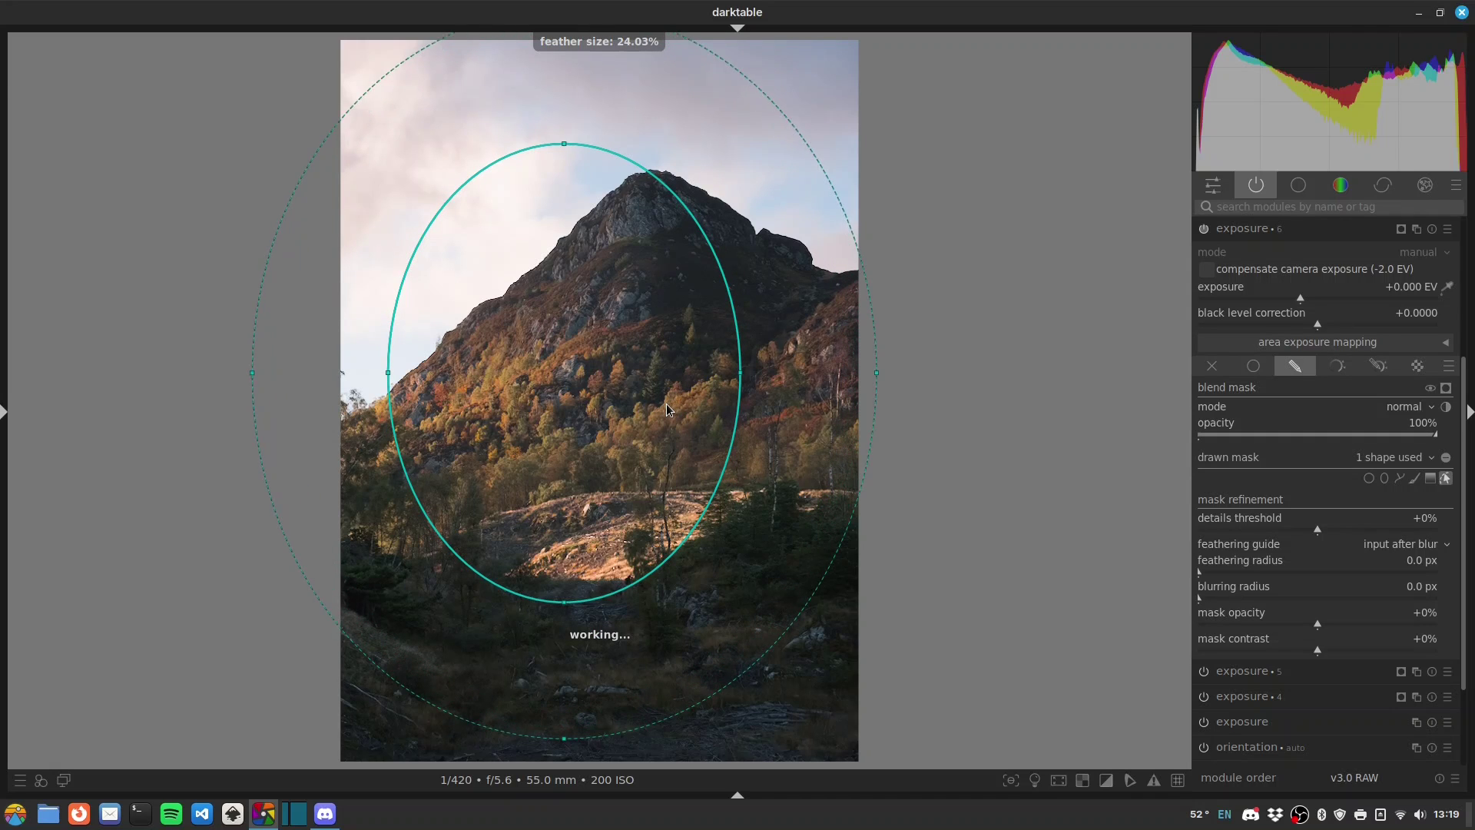
pyautogui.scroll(-1, 661, 406)
# Step: Preview the ellipse mask, undo its inversion, and turn the mask overlay off
pyautogui.click(1445, 388)
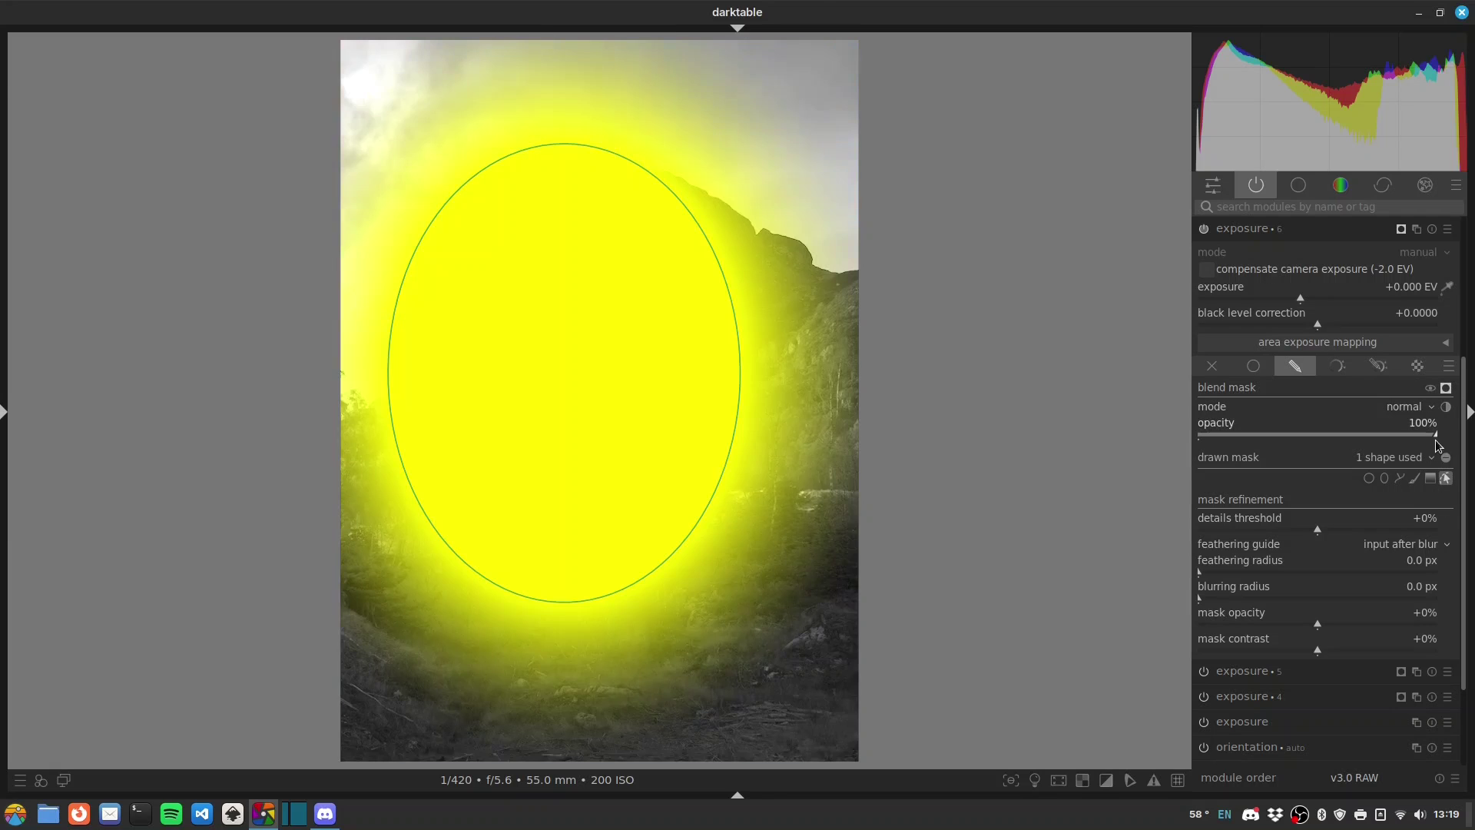
pyautogui.click(1445, 458)
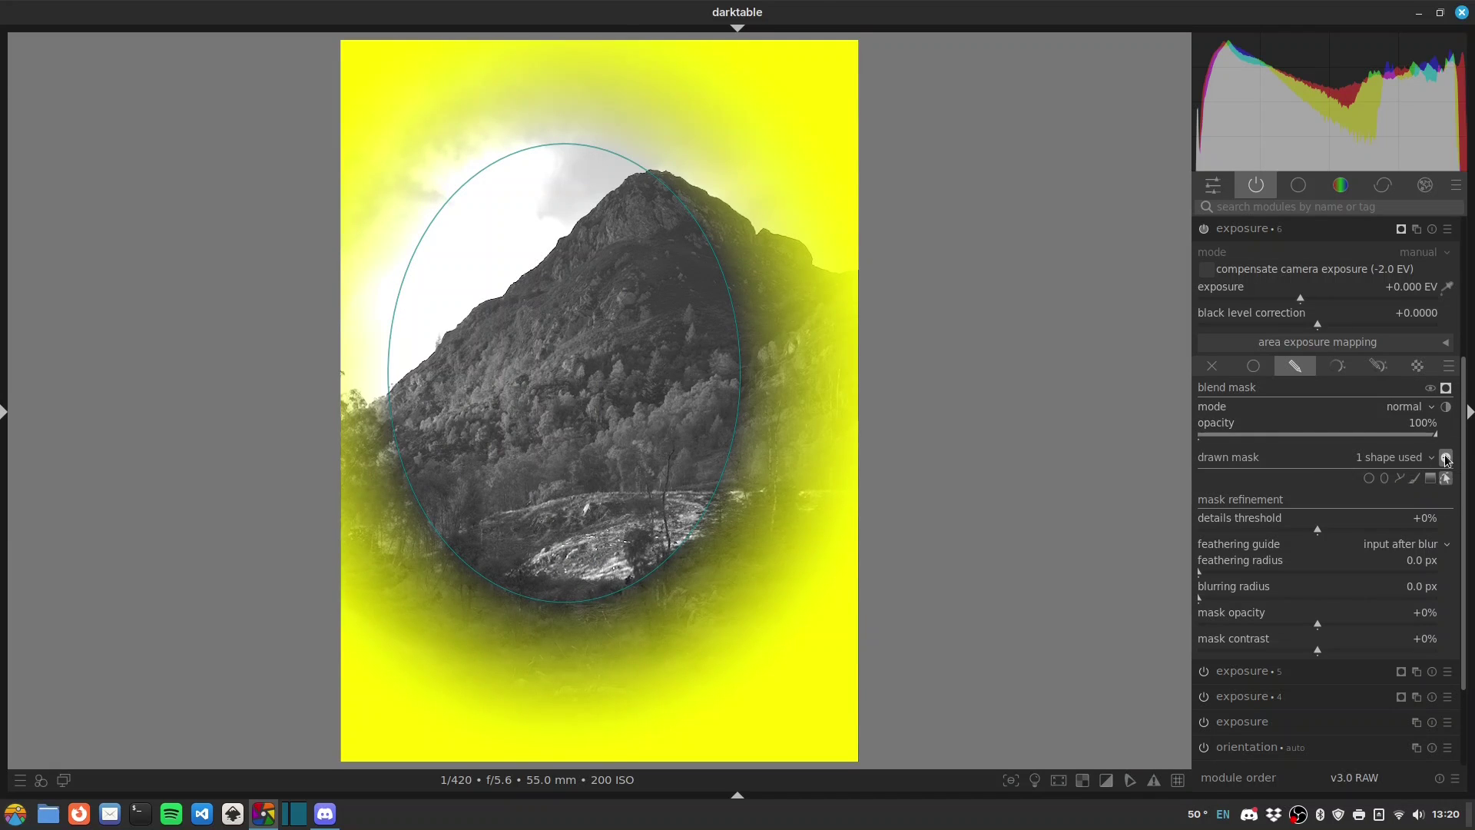
pyautogui.hotkey('ctrl', 'shift', 'z')
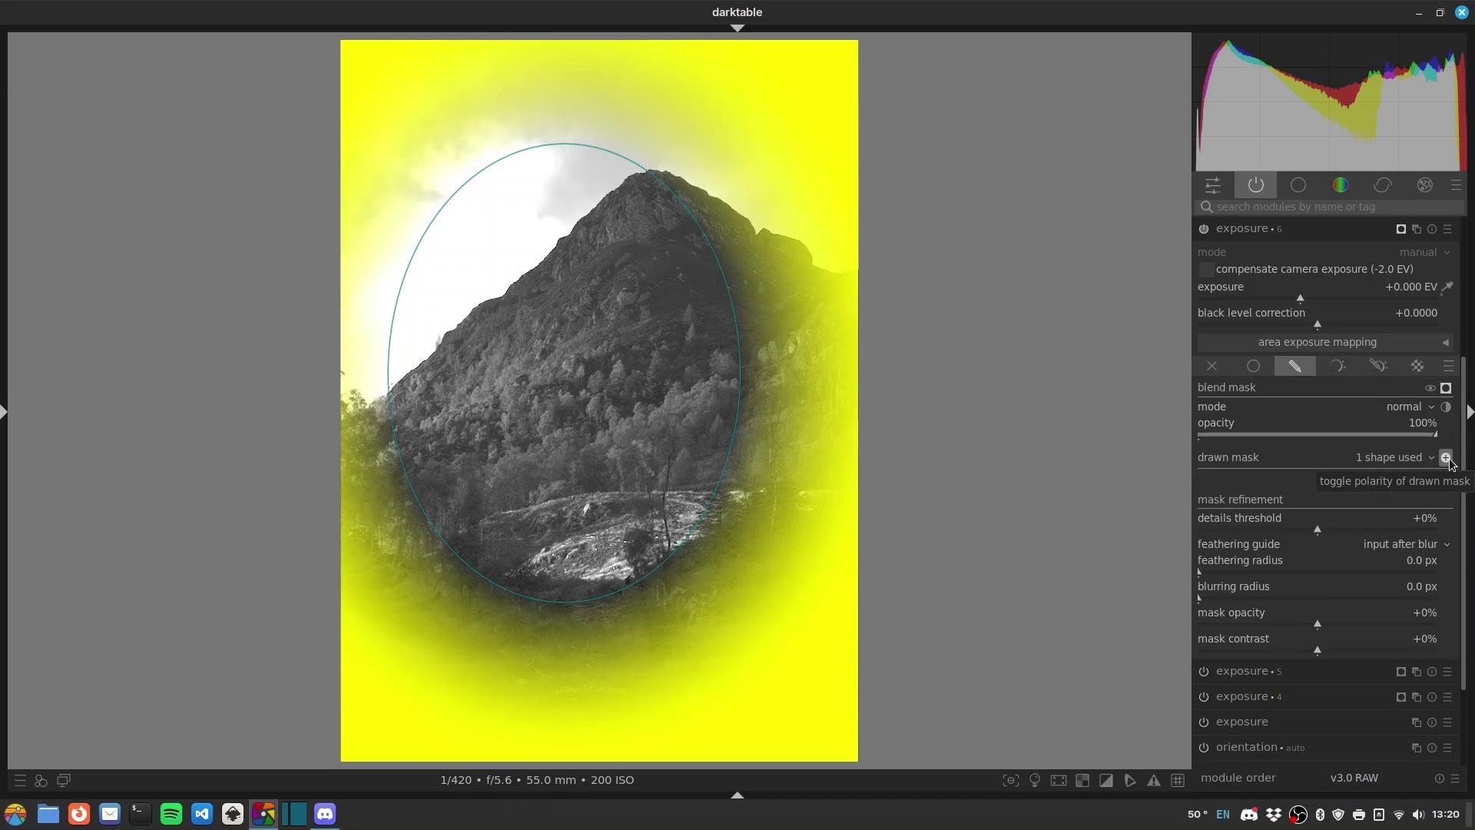
pyautogui.click(1446, 388)
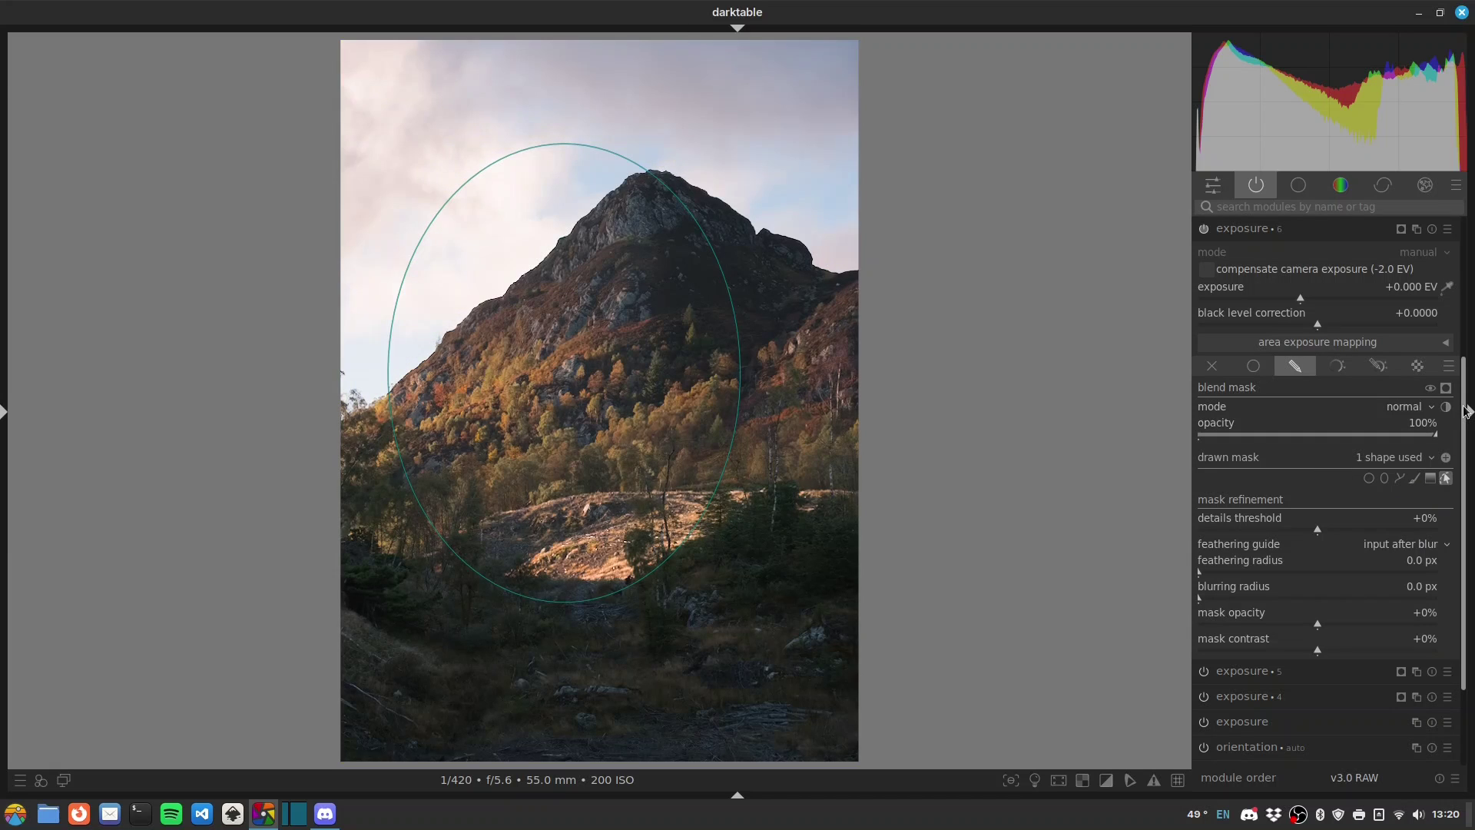
# Step: Set the ellipse-masked exposure to exactly -0.500 EV
pyautogui.scroll(2, 1467, 411)
pyautogui.moveTo(1300, 376)
pyautogui.mouseDown()
pyautogui.moveTo(1265, 375)
pyautogui.moveTo(1279, 371)
pyautogui.mouseUp()
pyautogui.rightClick(1279, 371)
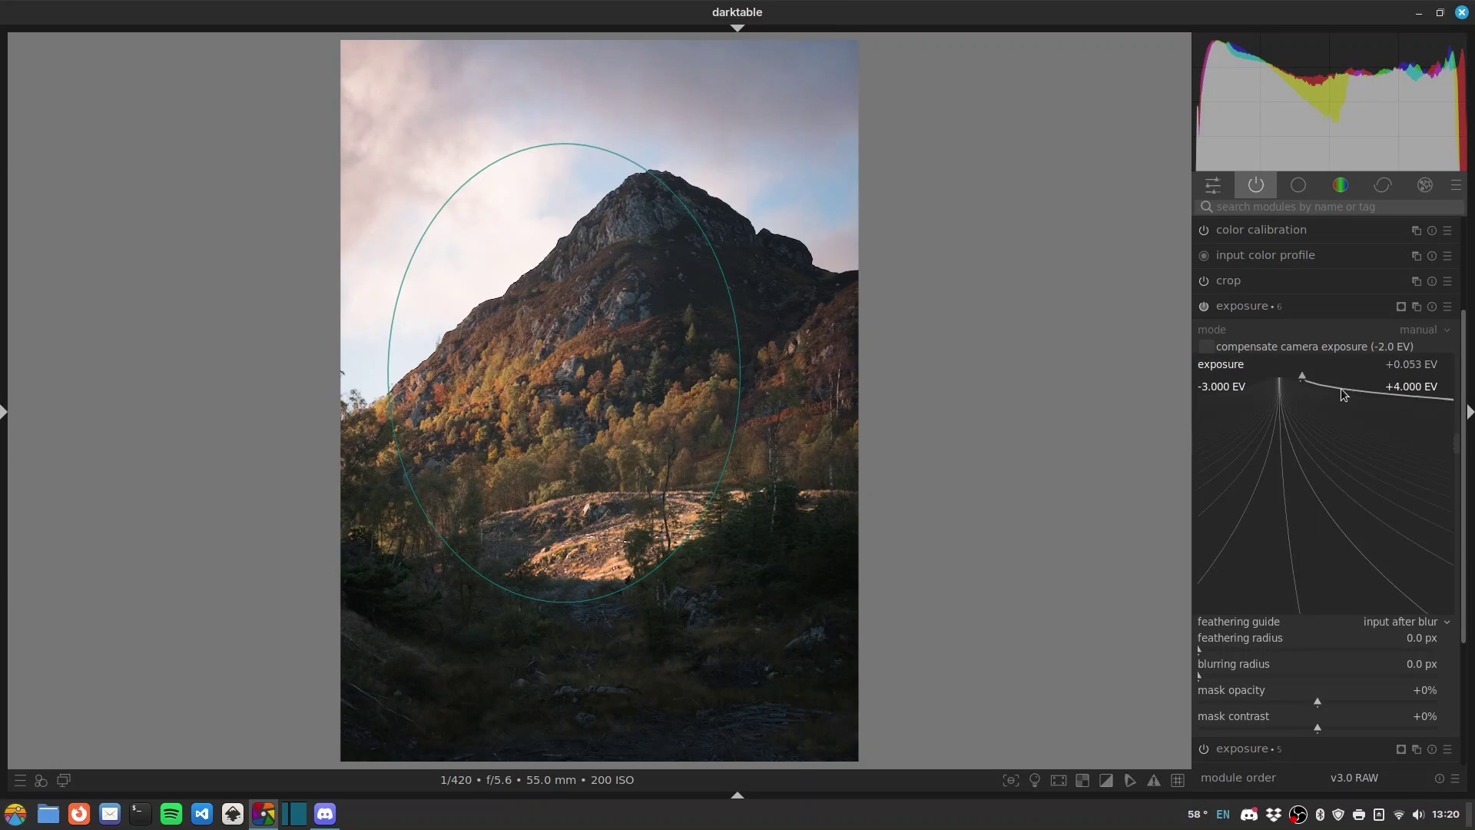
pyautogui.write('.5')
pyautogui.press('Return')
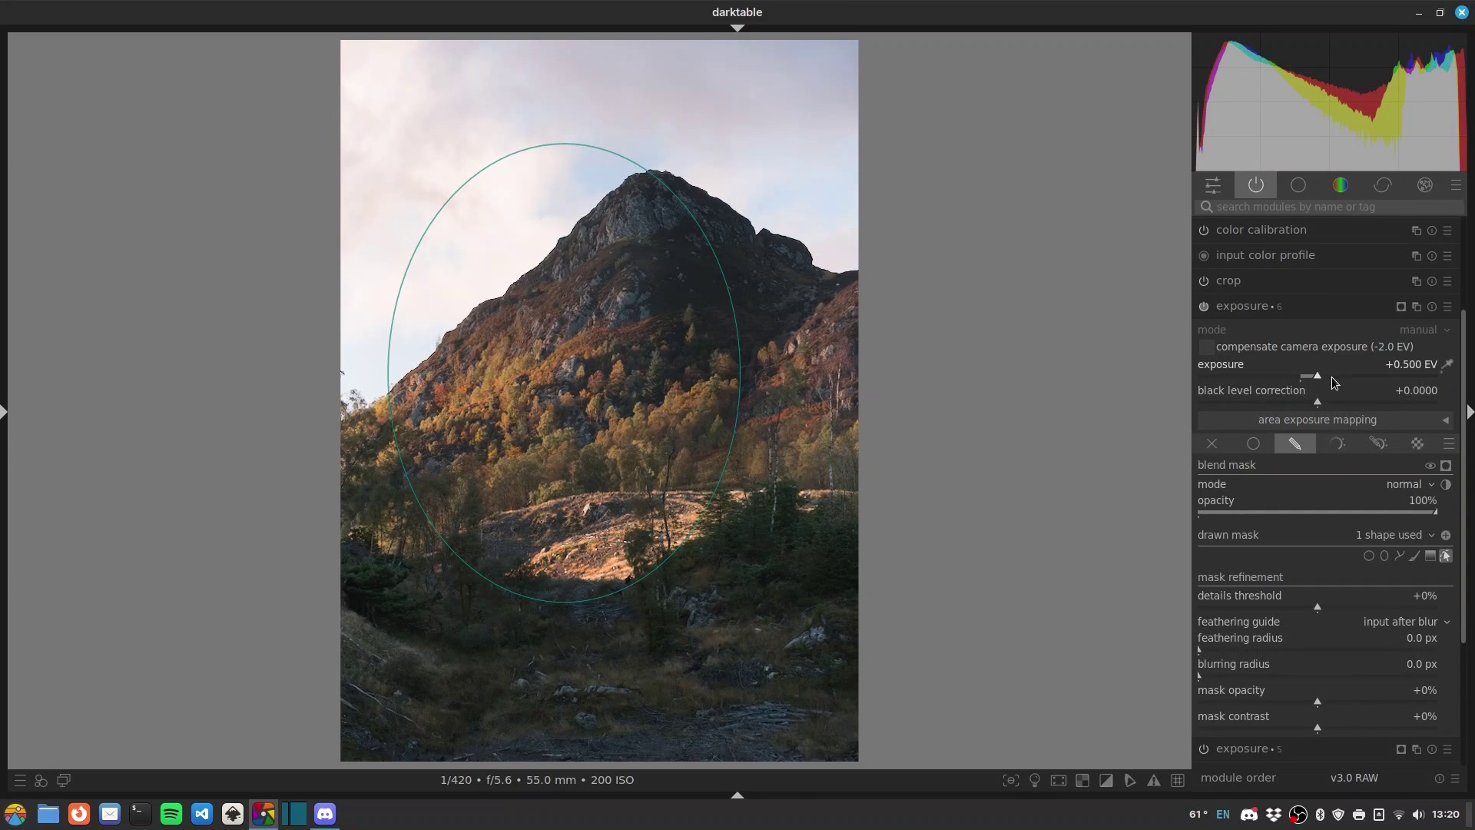
pyautogui.rightClick(1316, 377)
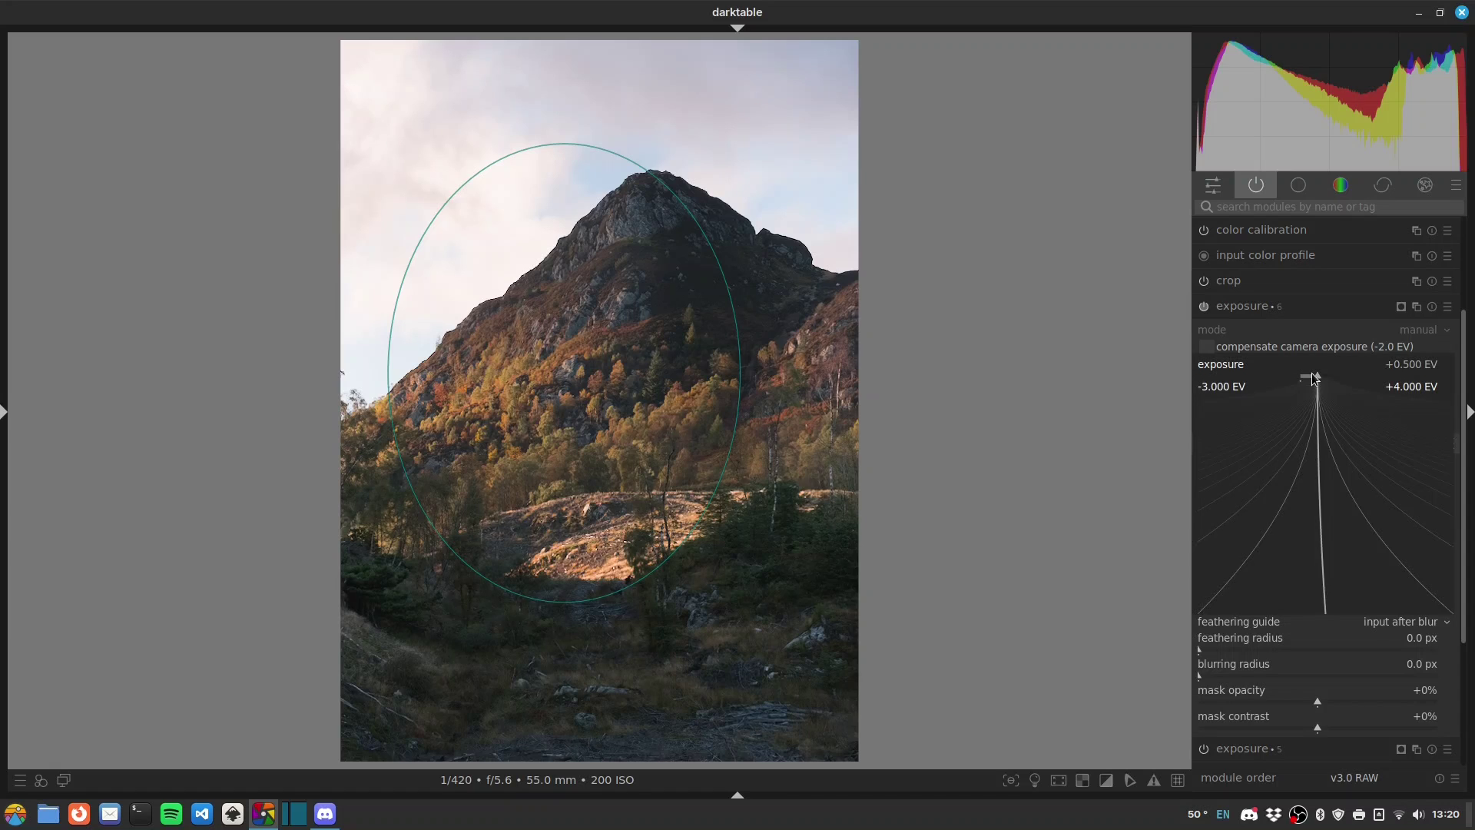
pyautogui.write('-.5')
pyautogui.press('Return')
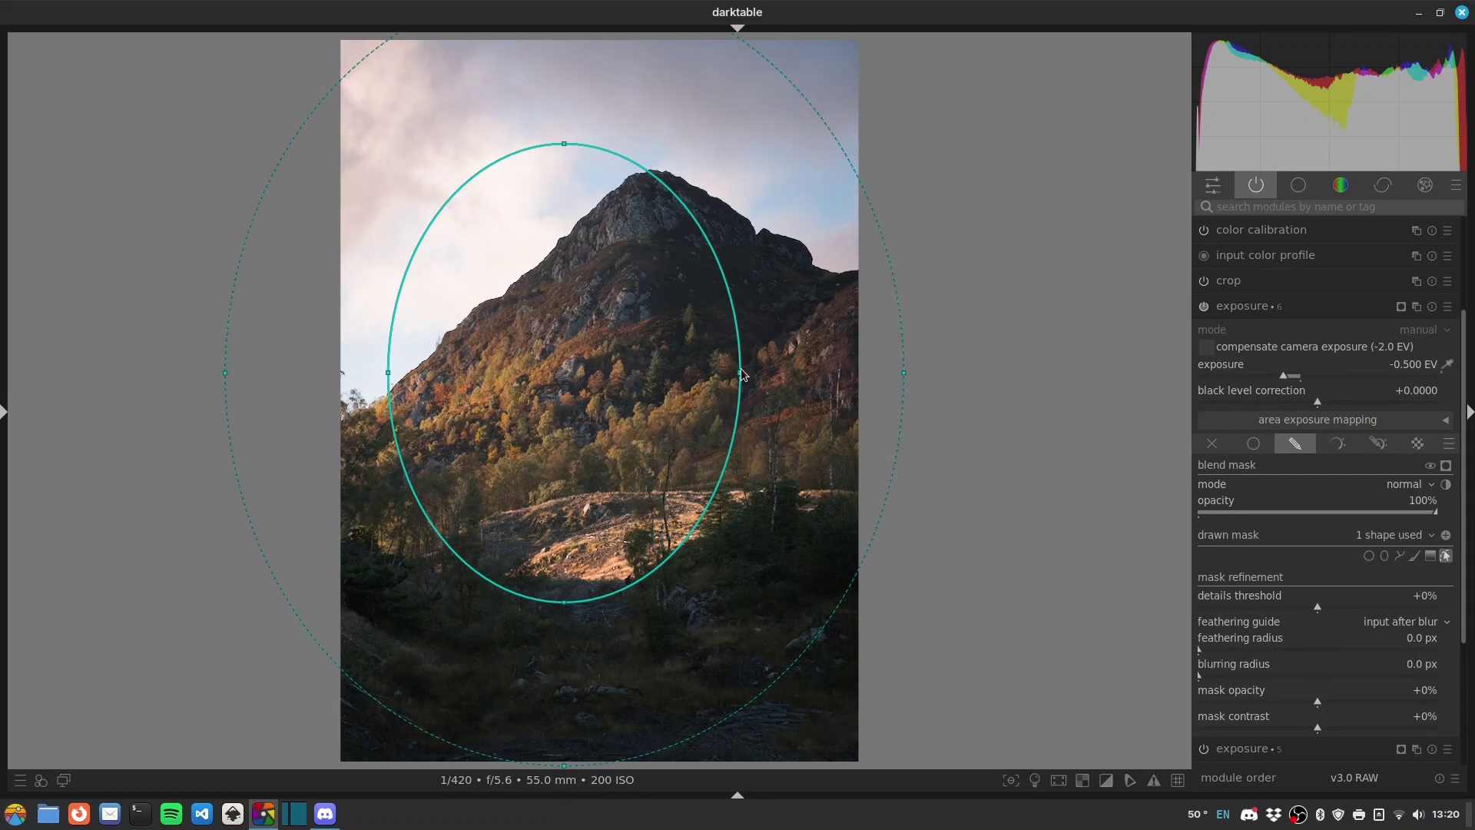
# Step: Enlarge and reposition the ellipse mask and feather it with a 55.6 px radius
pyautogui.moveTo(741, 374); pyautogui.dragTo(752, 374)
pyautogui.moveTo(565, 604); pyautogui.dragTo(576, 640)
pyautogui.click(1248, 649)
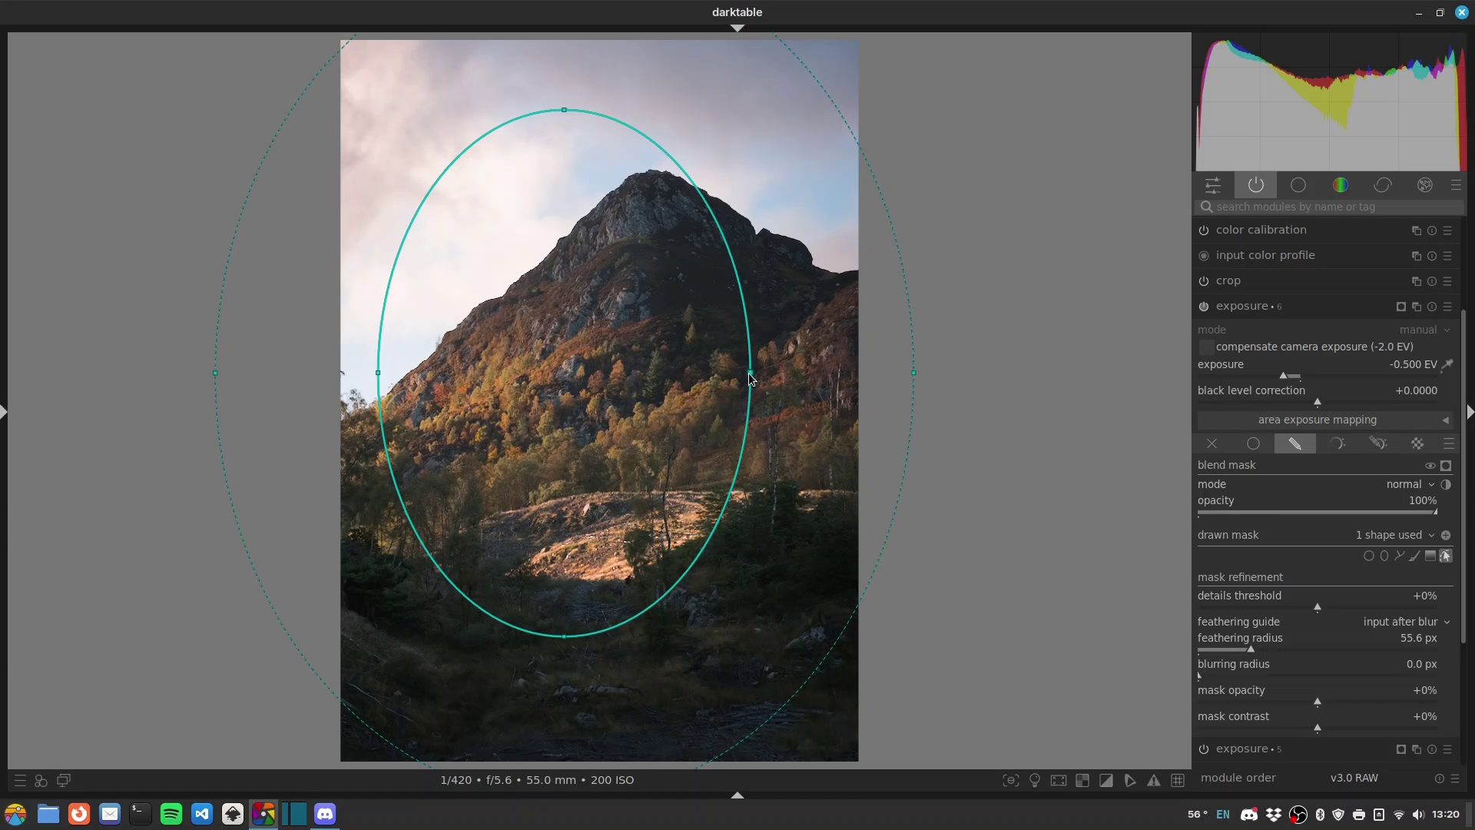
pyautogui.moveTo(750, 378); pyautogui.dragTo(757, 374)
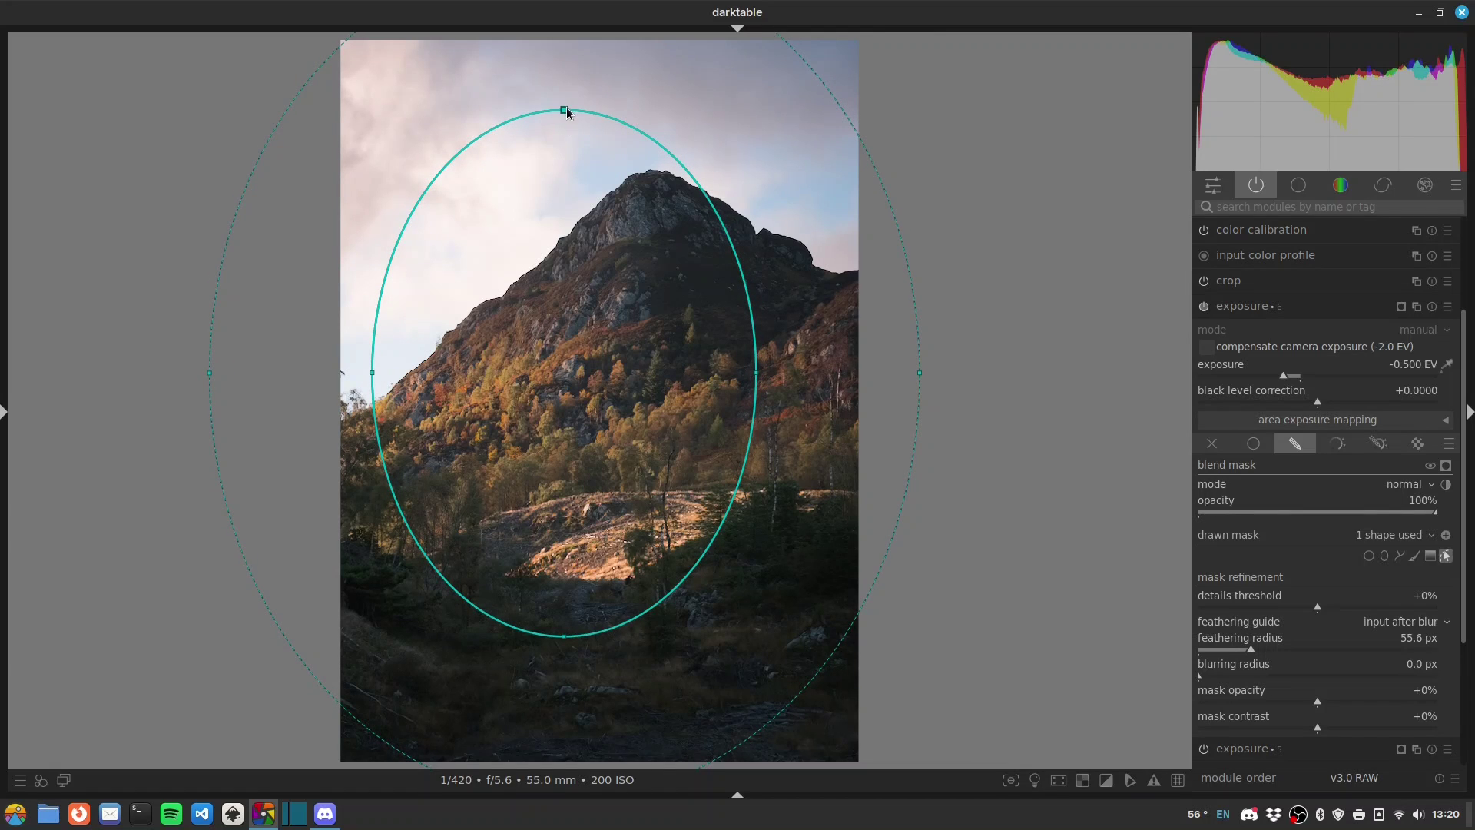
pyautogui.moveTo(609, 240); pyautogui.dragTo(619, 255)
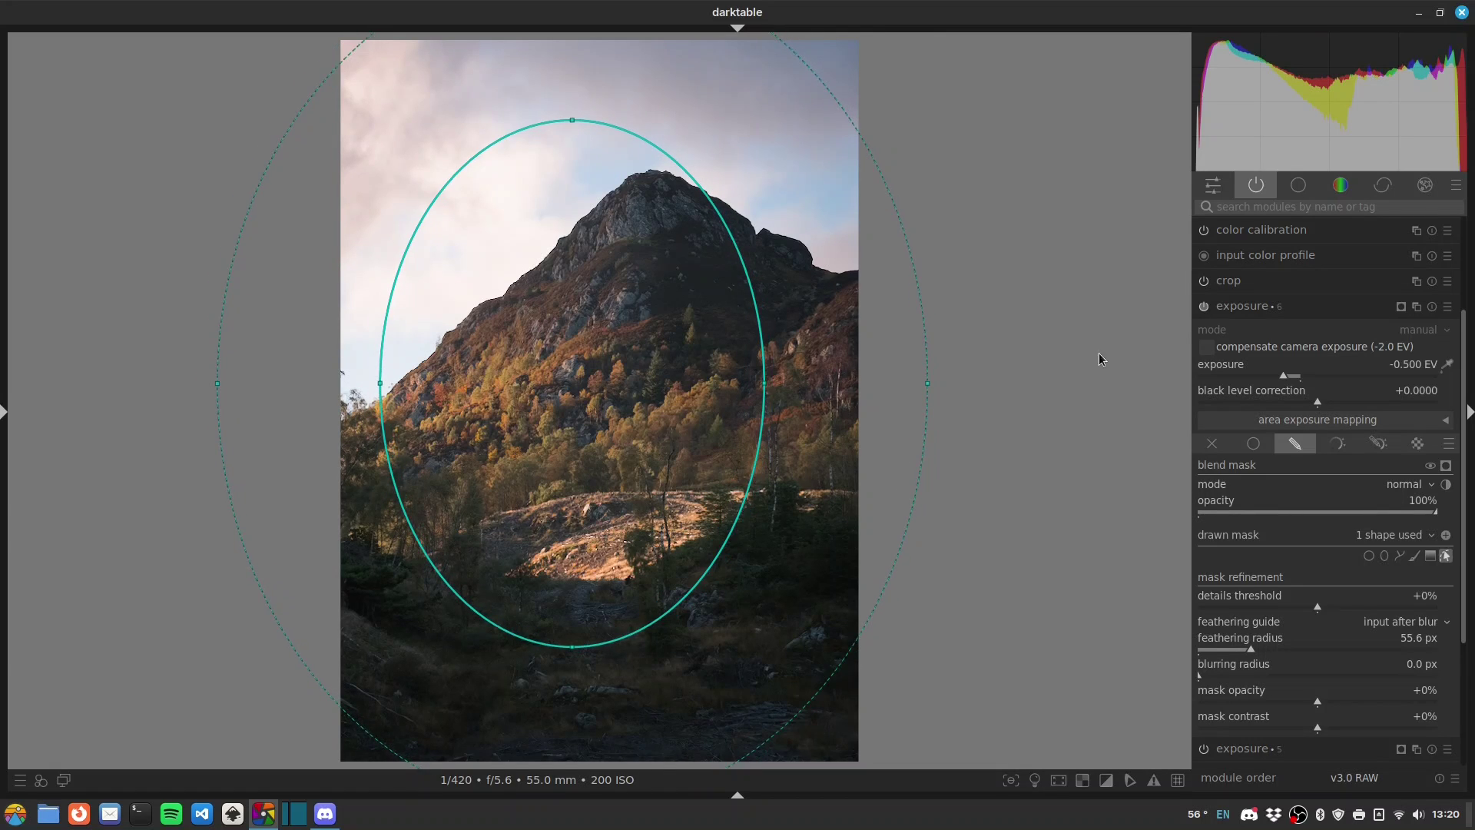
# Step: Toggle the masked exposure off and on to compare, then collapse the module
pyautogui.click(1204, 307)
pyautogui.click(1204, 306)
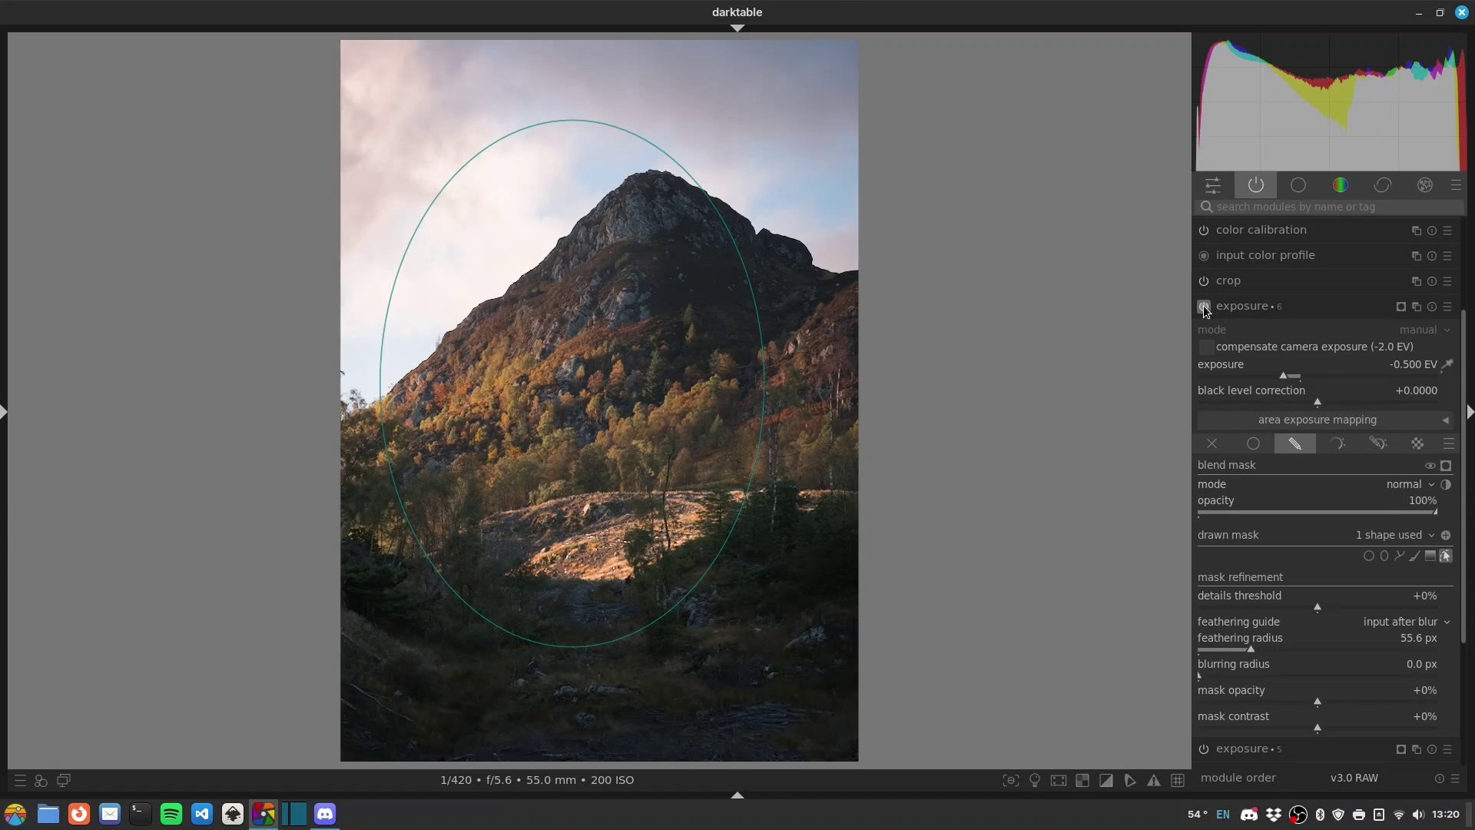
pyautogui.click(1204, 307)
pyautogui.click(1204, 306)
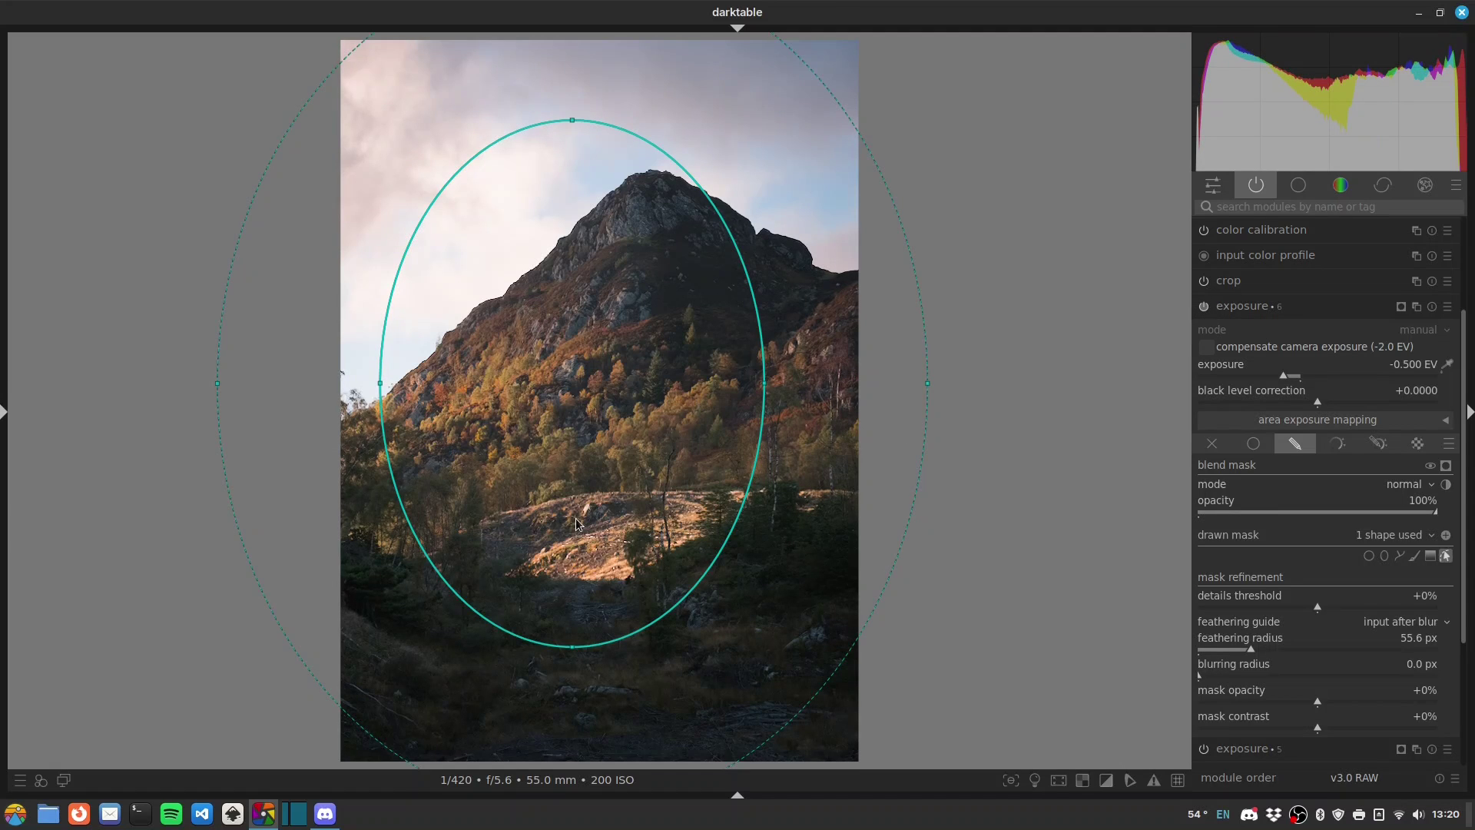
pyautogui.scroll(4, 1451, 417)
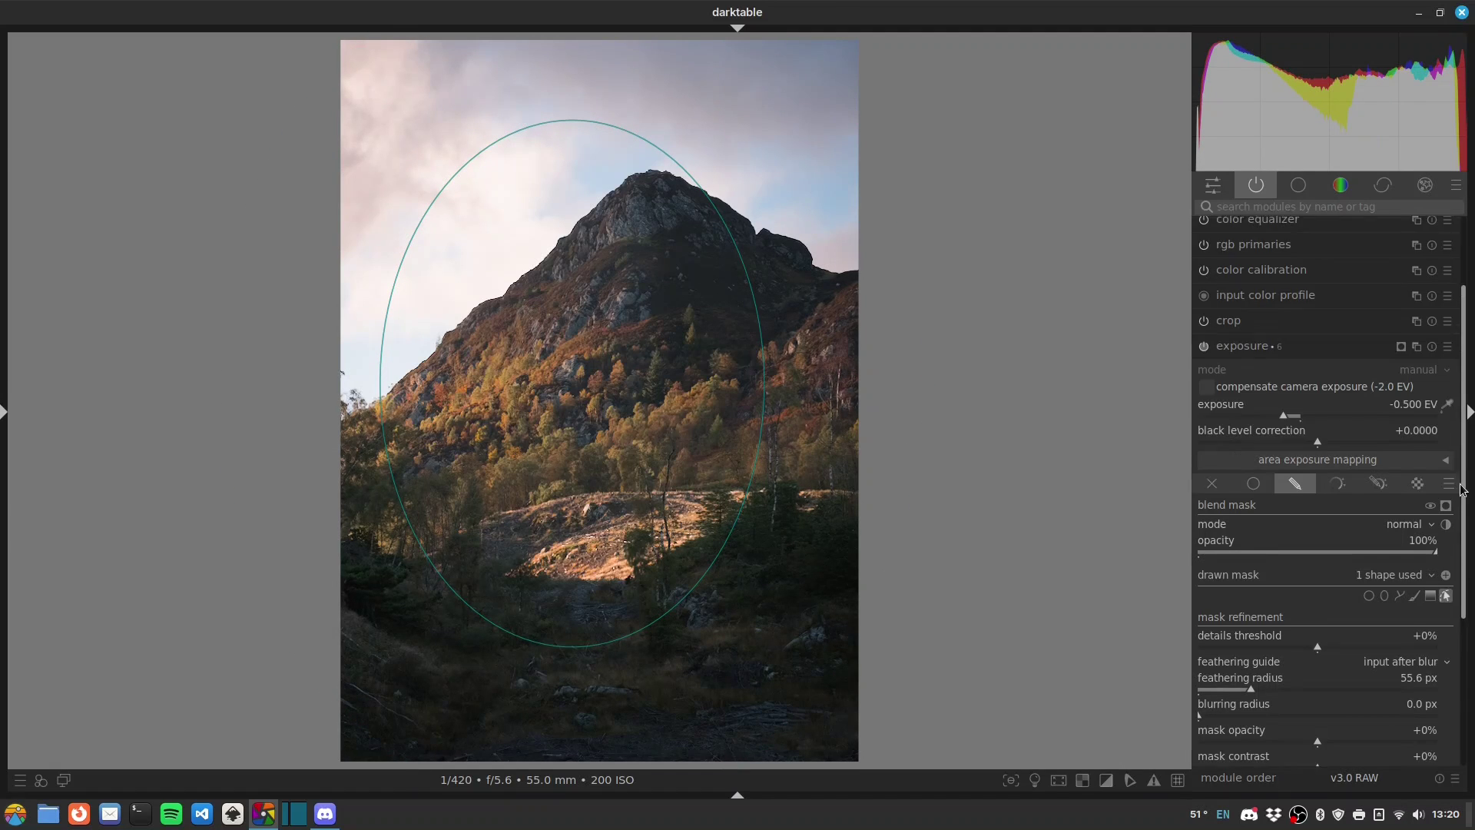
pyautogui.click(1237, 459)
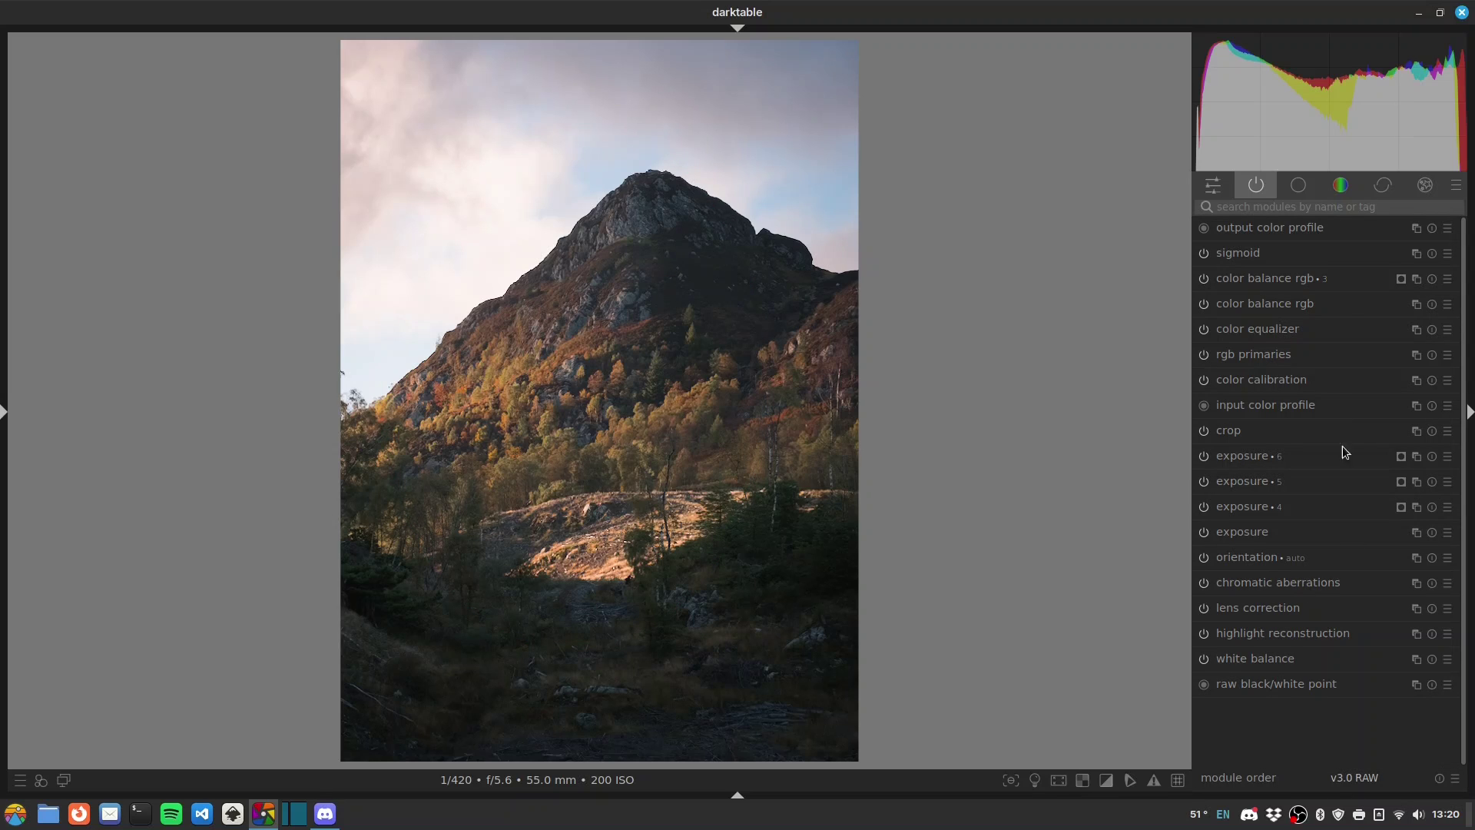
# Step: Enable contrast equalizer with a raised luma curve, then add a second instance lifting fine detail
pyautogui.click(1275, 207)
pyautogui.write('contr')
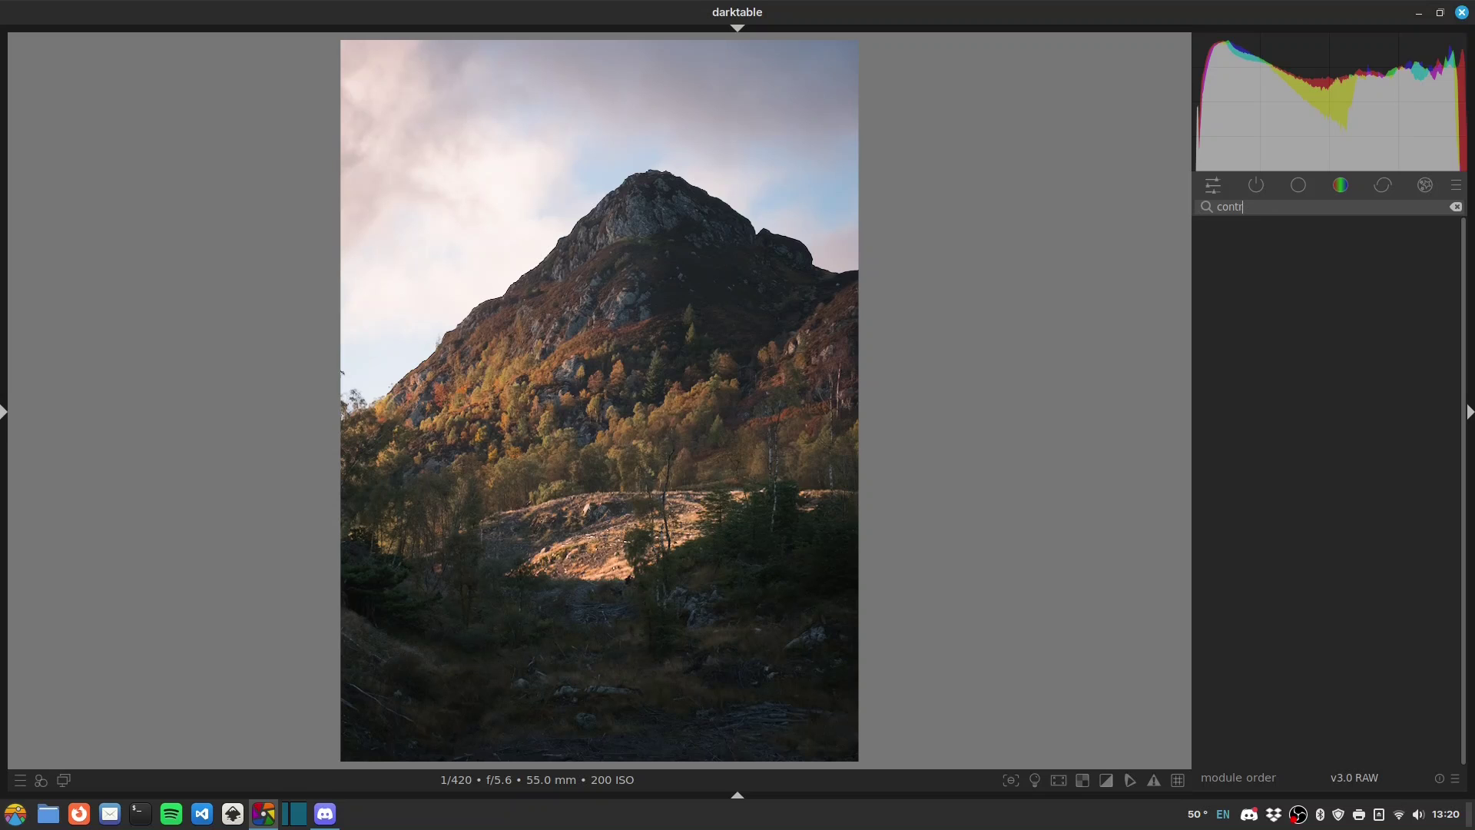
pyautogui.write('saast')
pyautogui.click(1204, 380)
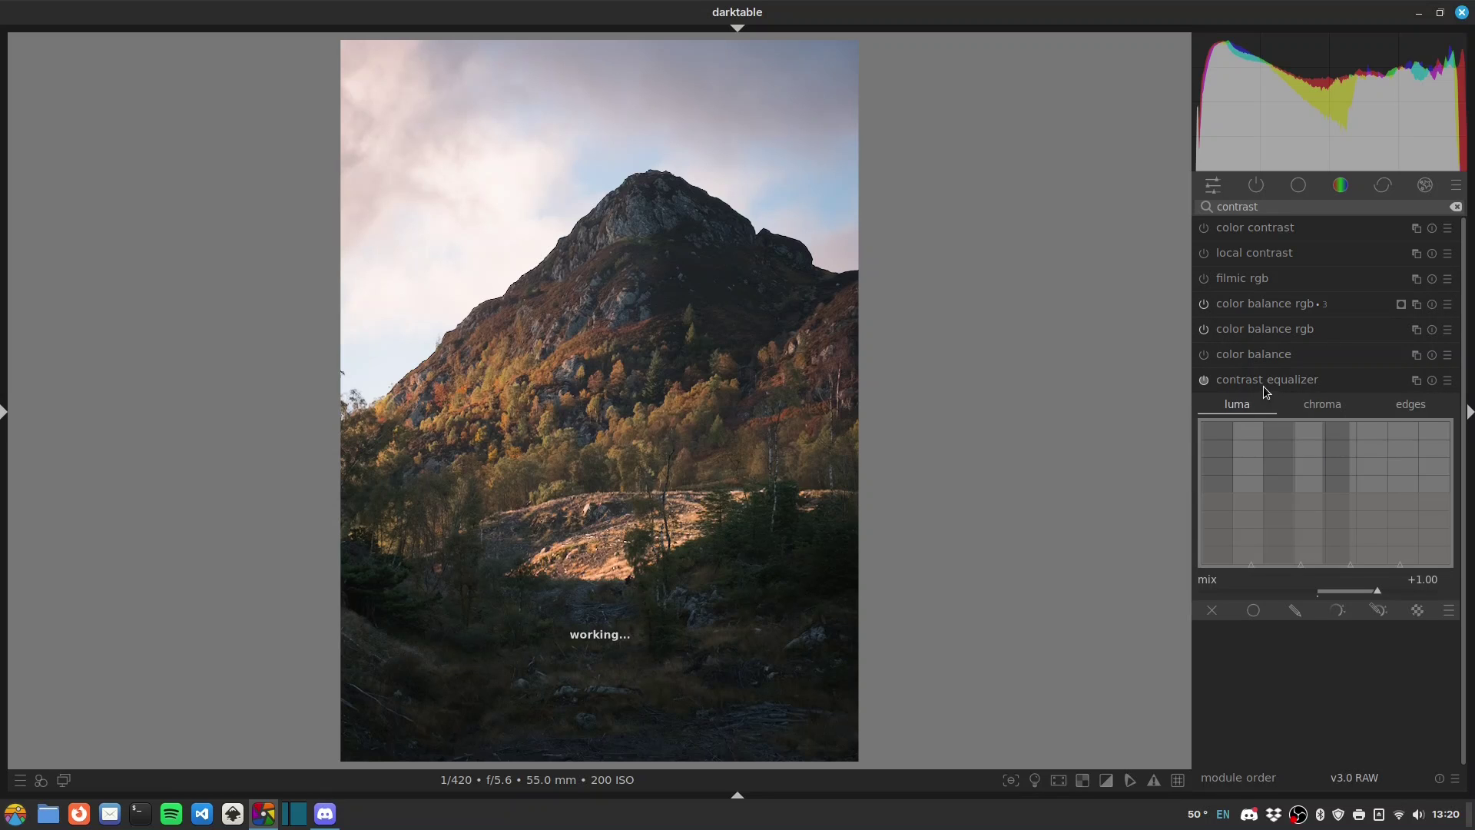
pyautogui.scroll(-10, 1311, 504)
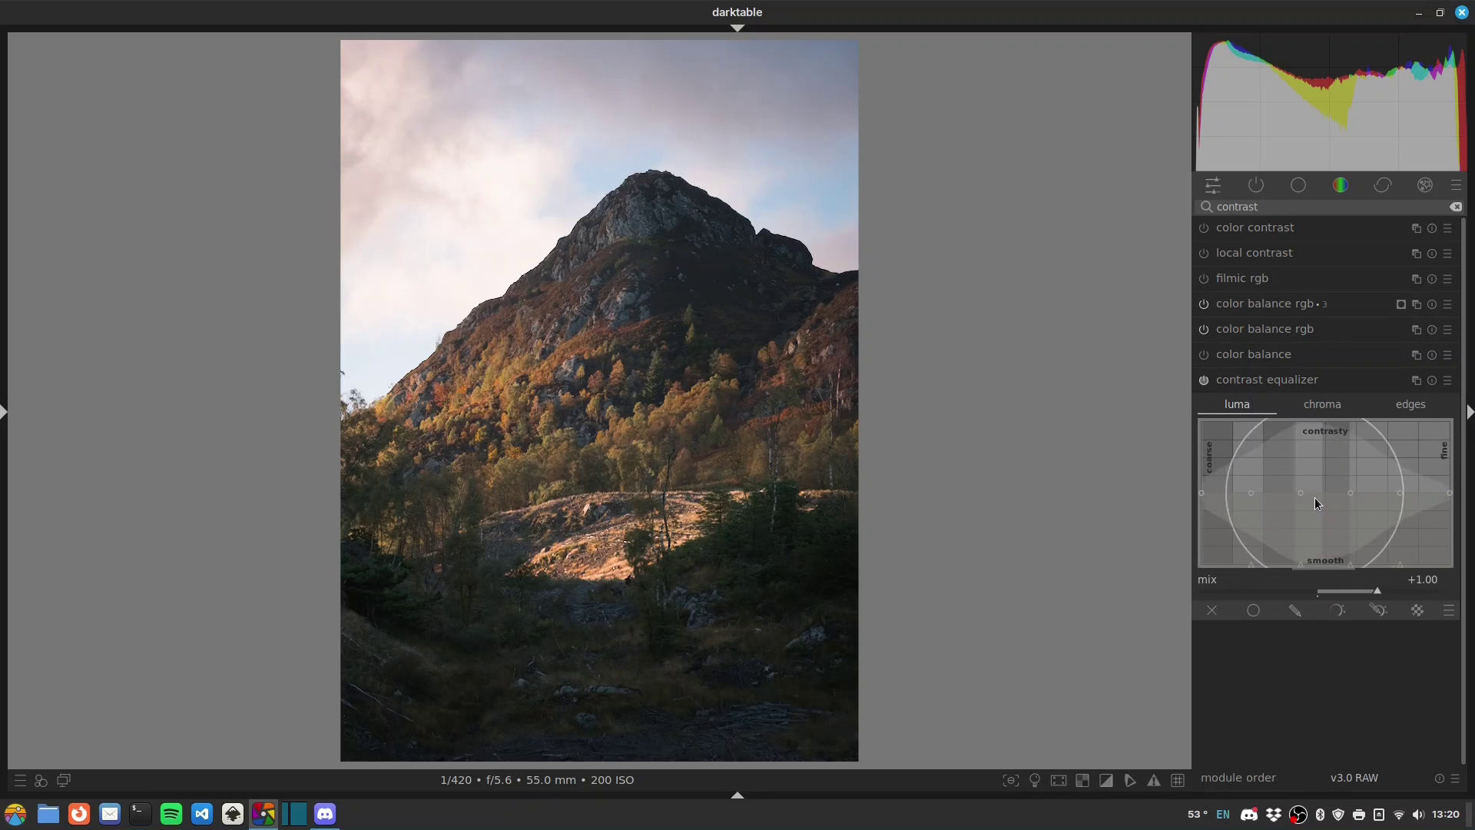
pyautogui.moveTo(1327, 501); pyautogui.dragTo(1329, 497)
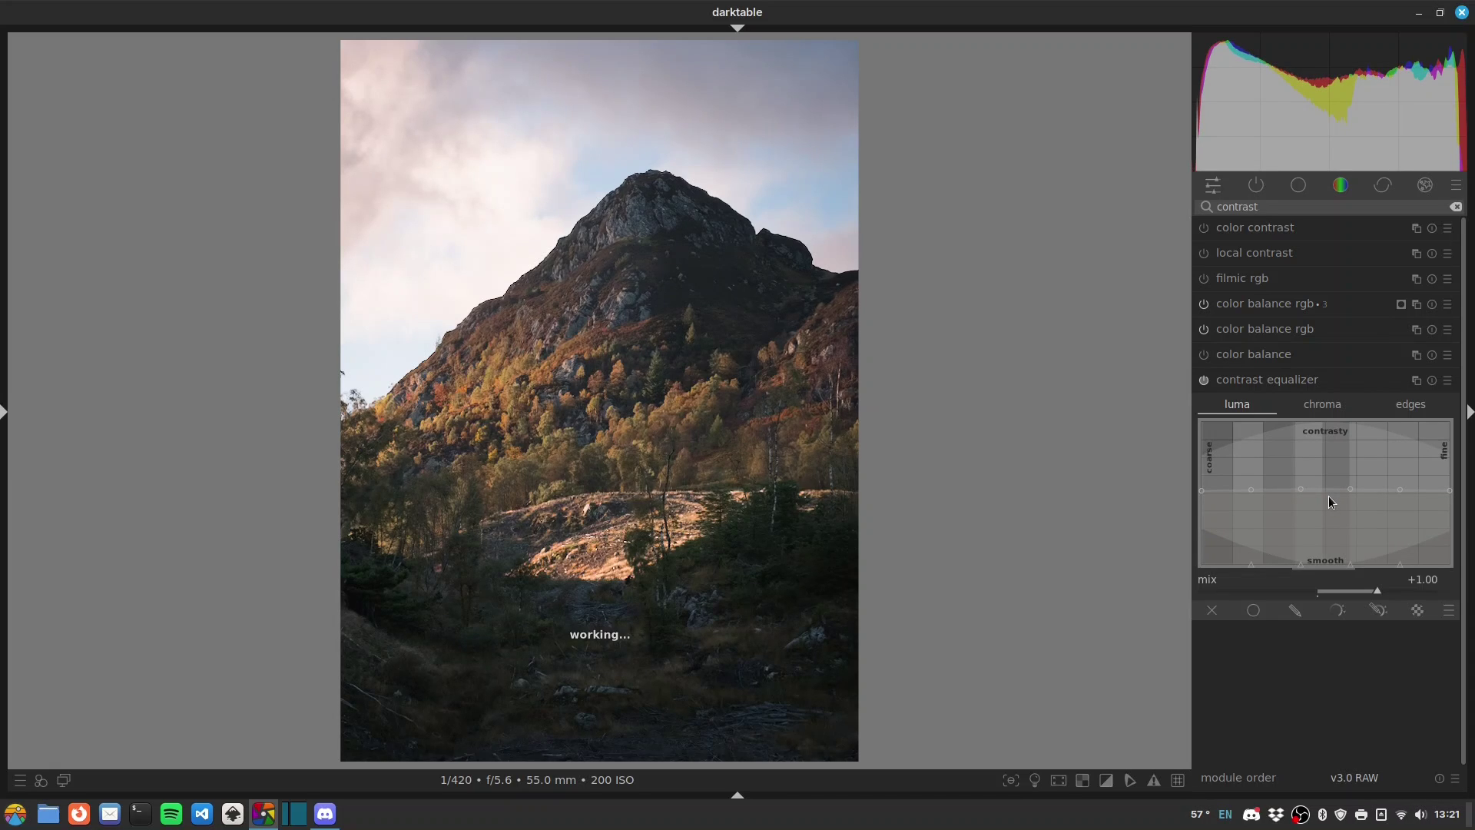
pyautogui.click(1203, 381)
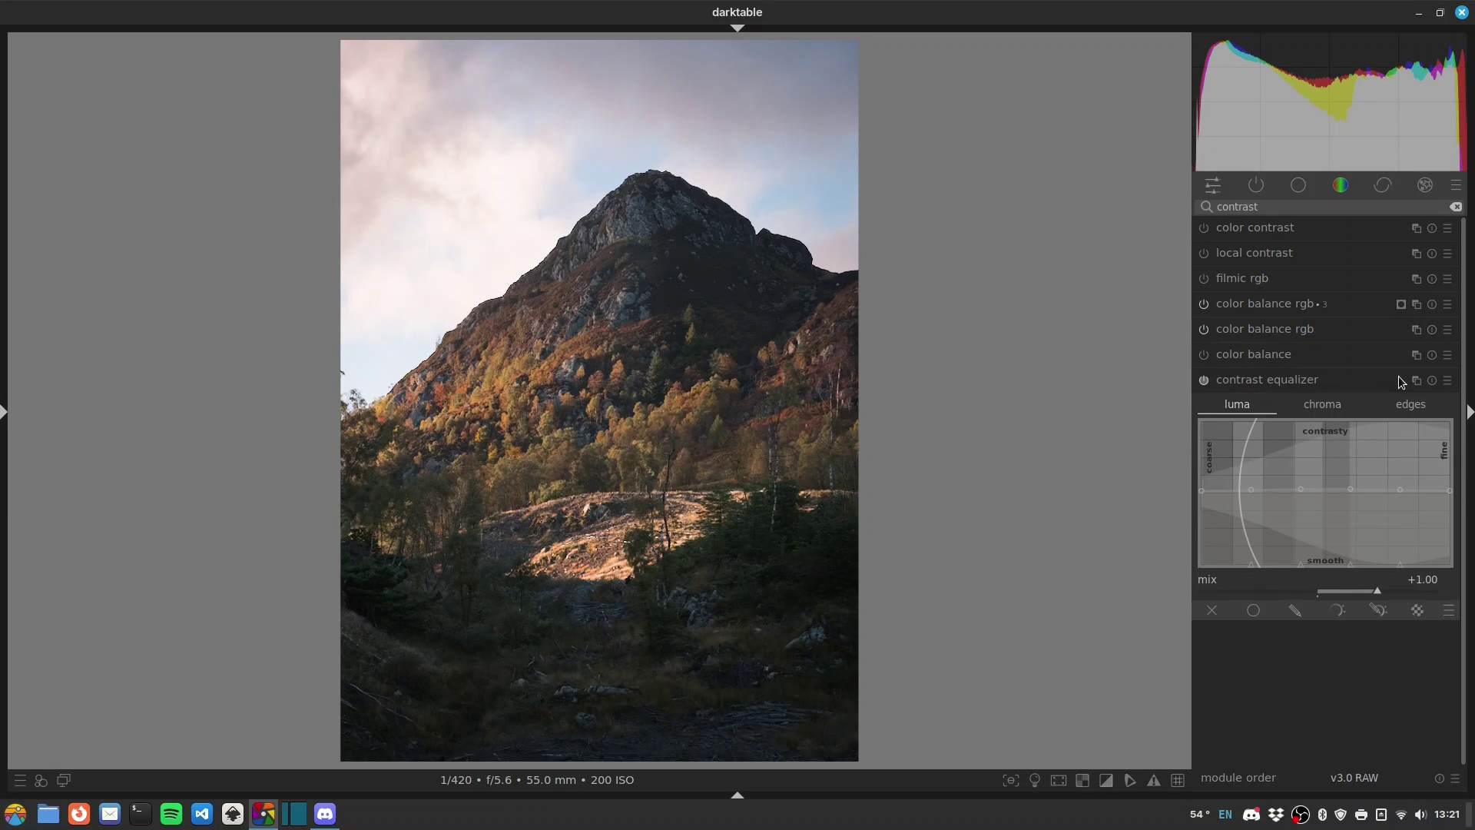
pyautogui.rightClick(1418, 385)
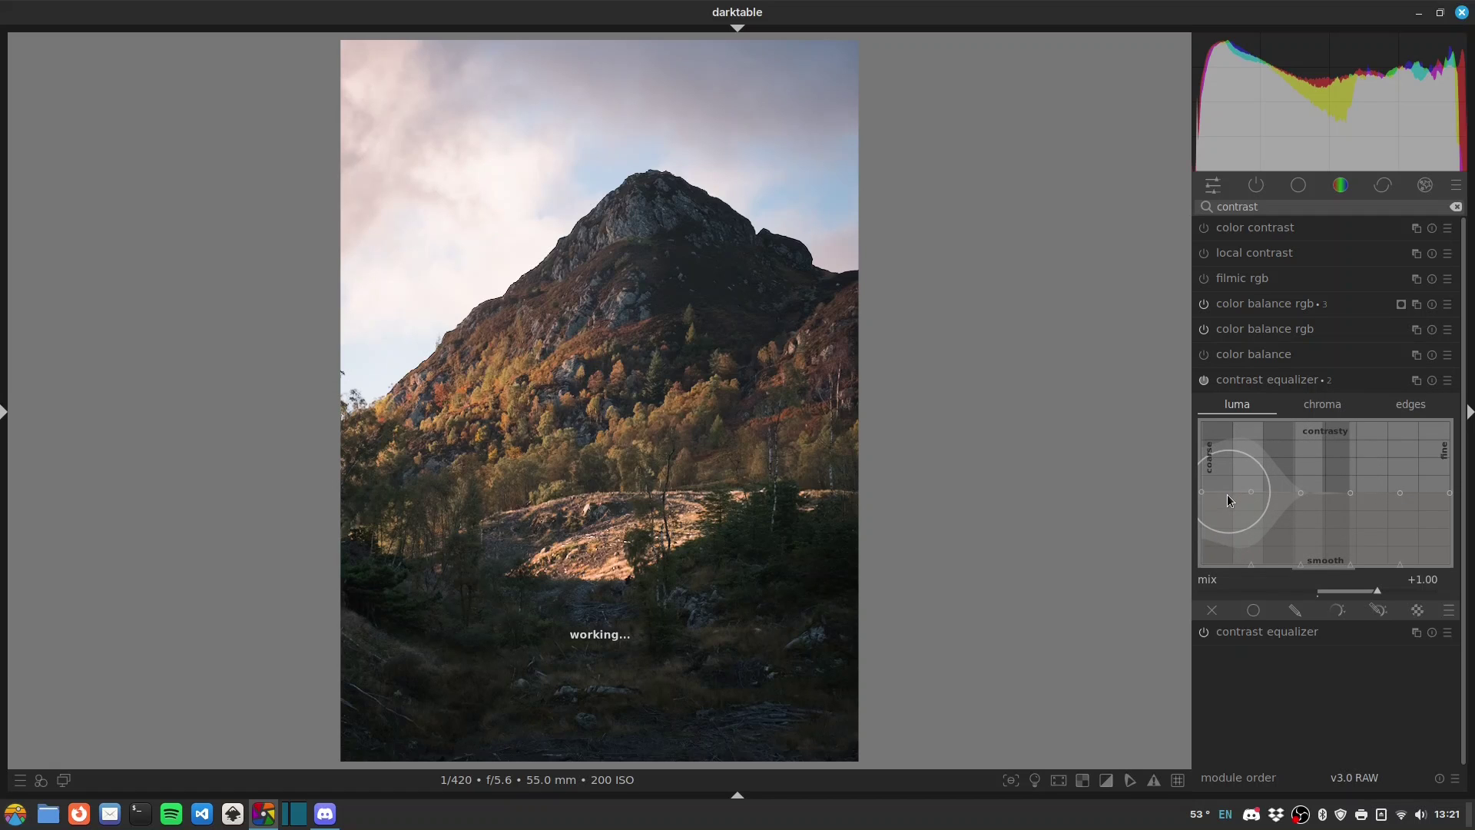
pyautogui.moveTo(1437, 499); pyautogui.dragTo(1405, 498)
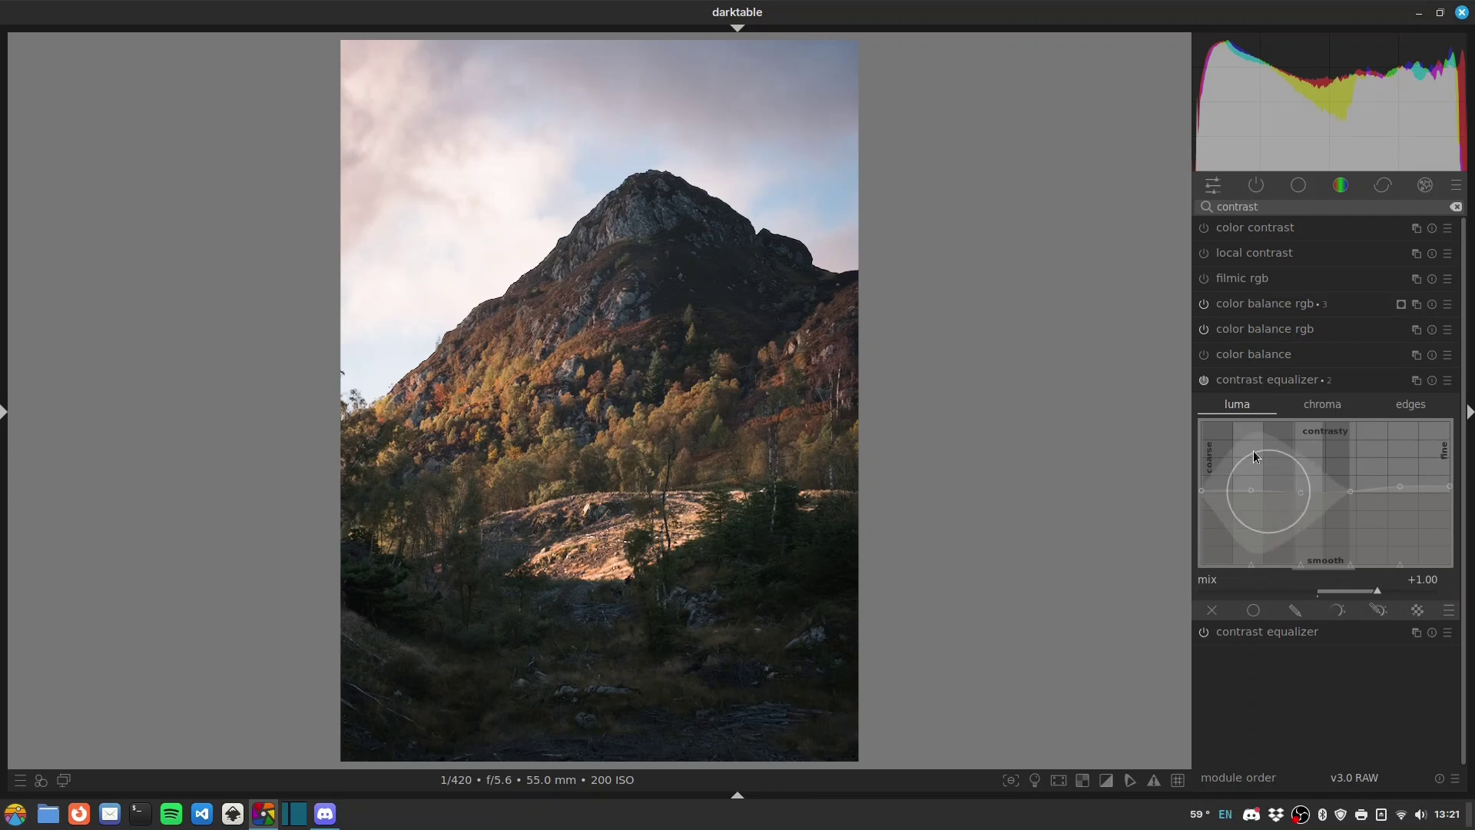
# Step: After a 1:1 detail check, enable enlarge canvas adding 23.22% black on the left
pyautogui.middleClick(343, 395)
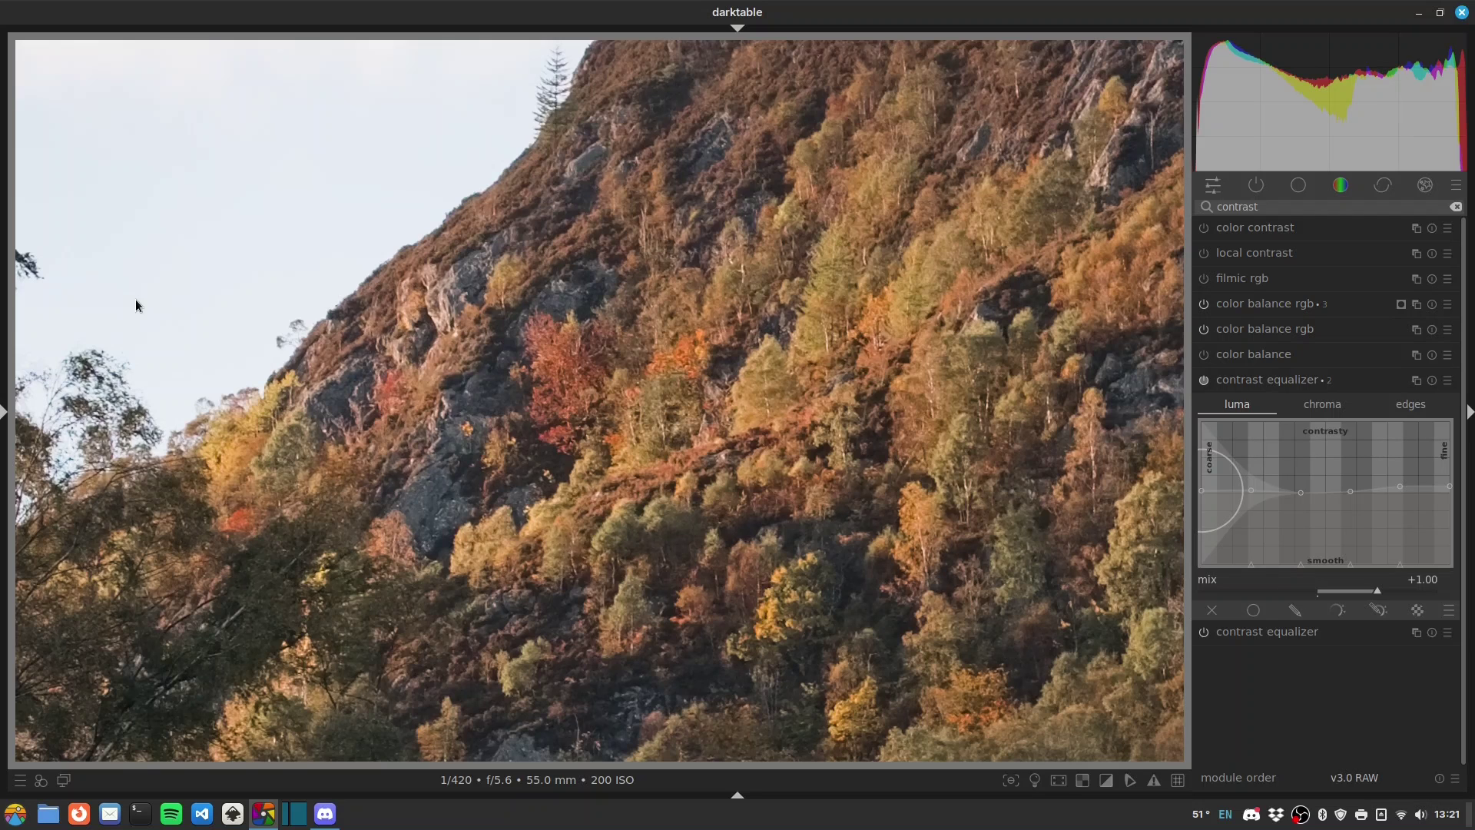
pyautogui.scroll(-4, 135, 310)
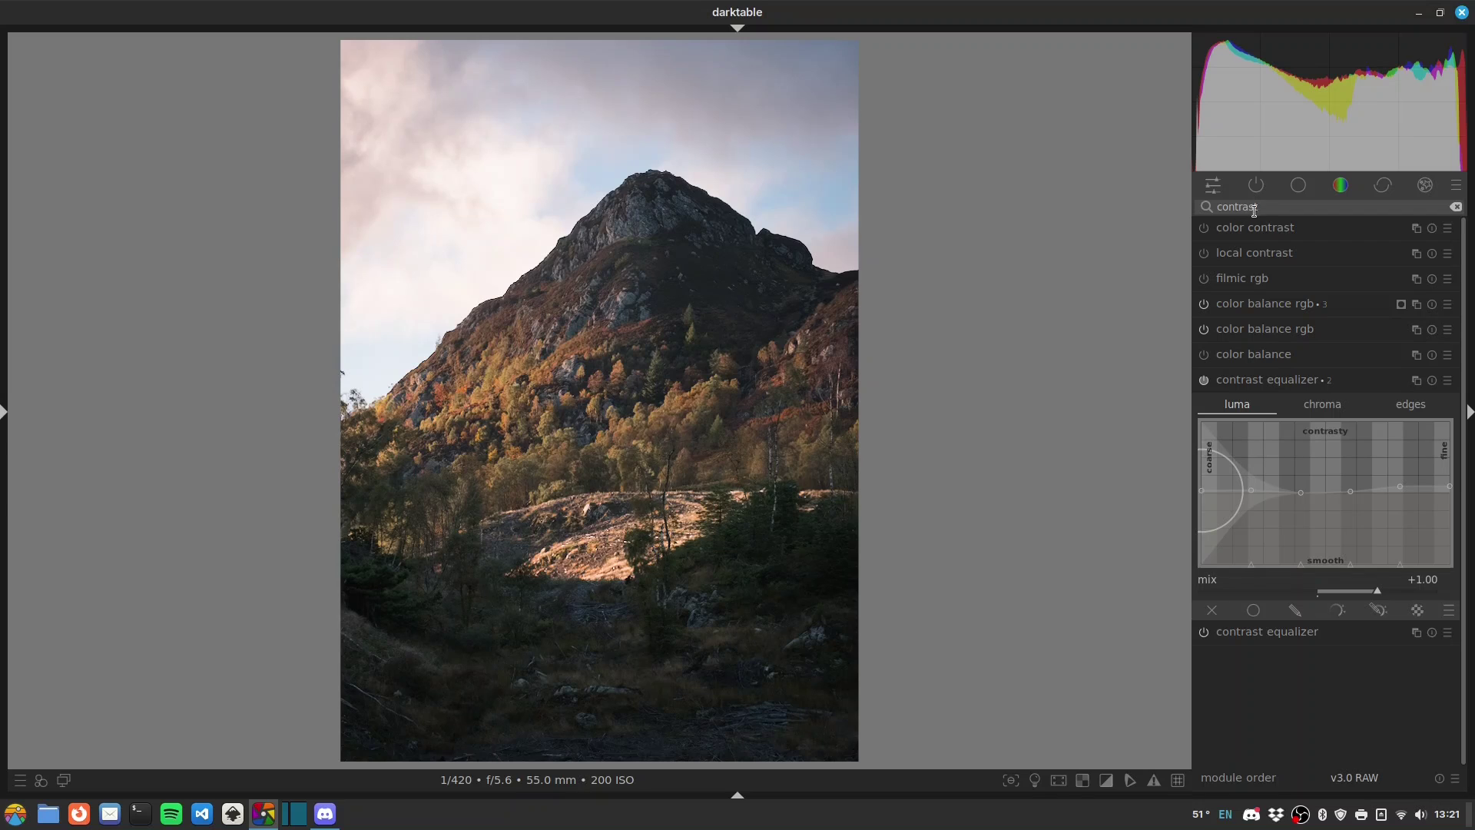
pyautogui.moveTo(1256, 210); pyautogui.dragTo(1193, 212)
pyautogui.write('enl')
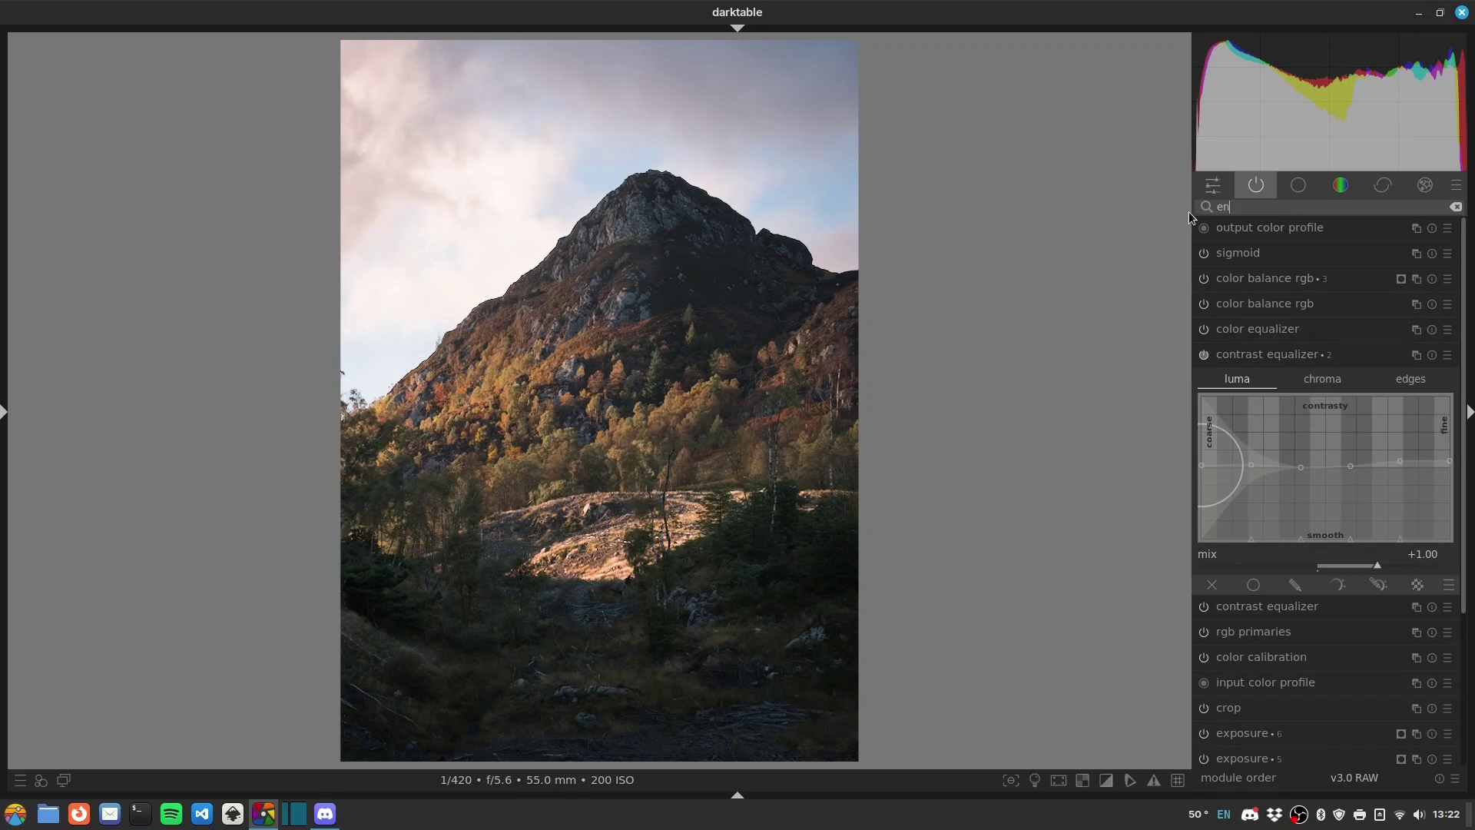
pyautogui.click(1204, 253)
pyautogui.click(1243, 253)
pyautogui.moveTo(1204, 290); pyautogui.dragTo(1252, 292)
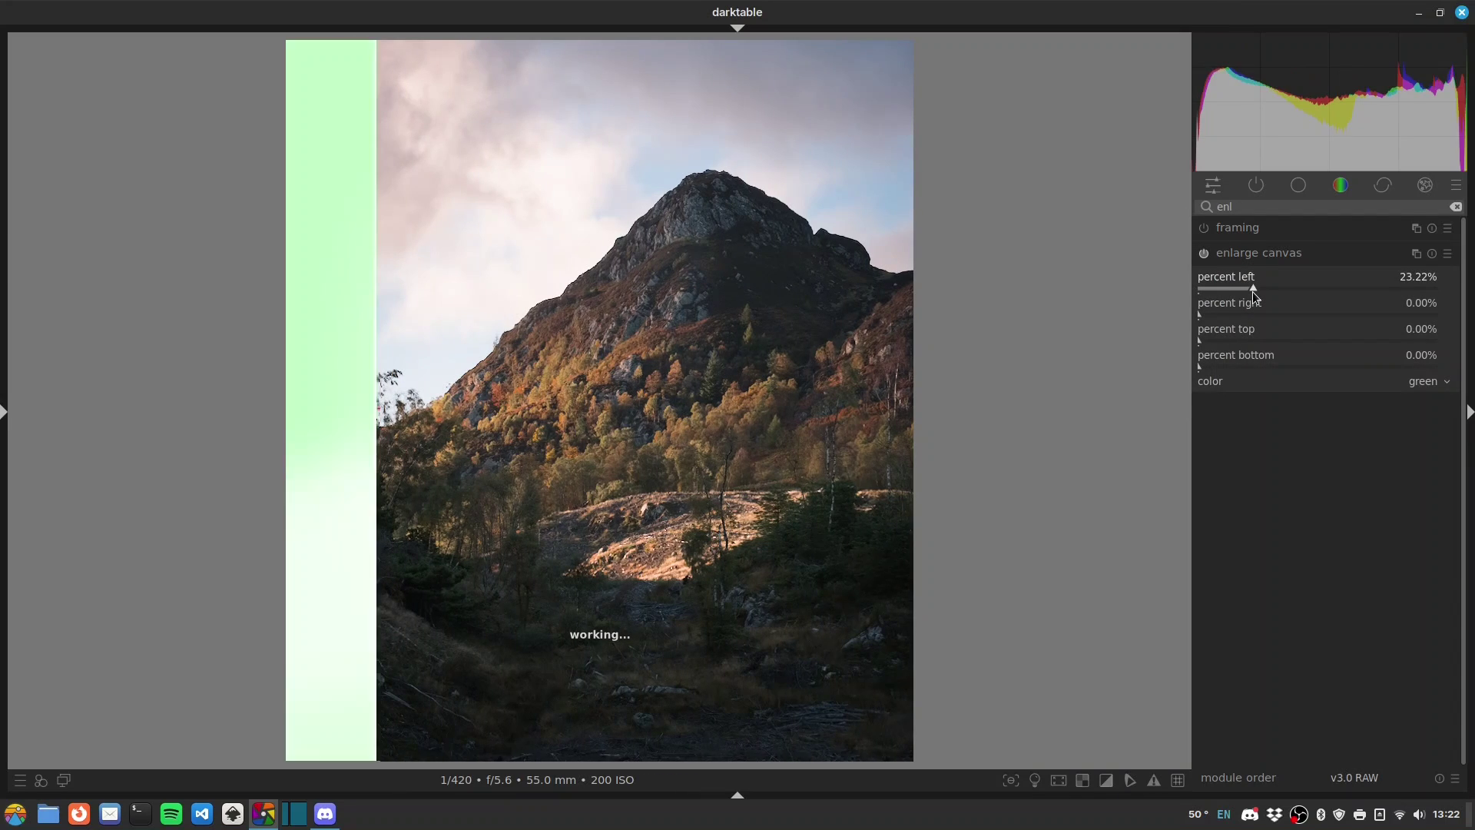
pyautogui.click(1437, 382)
pyautogui.click(1428, 421)
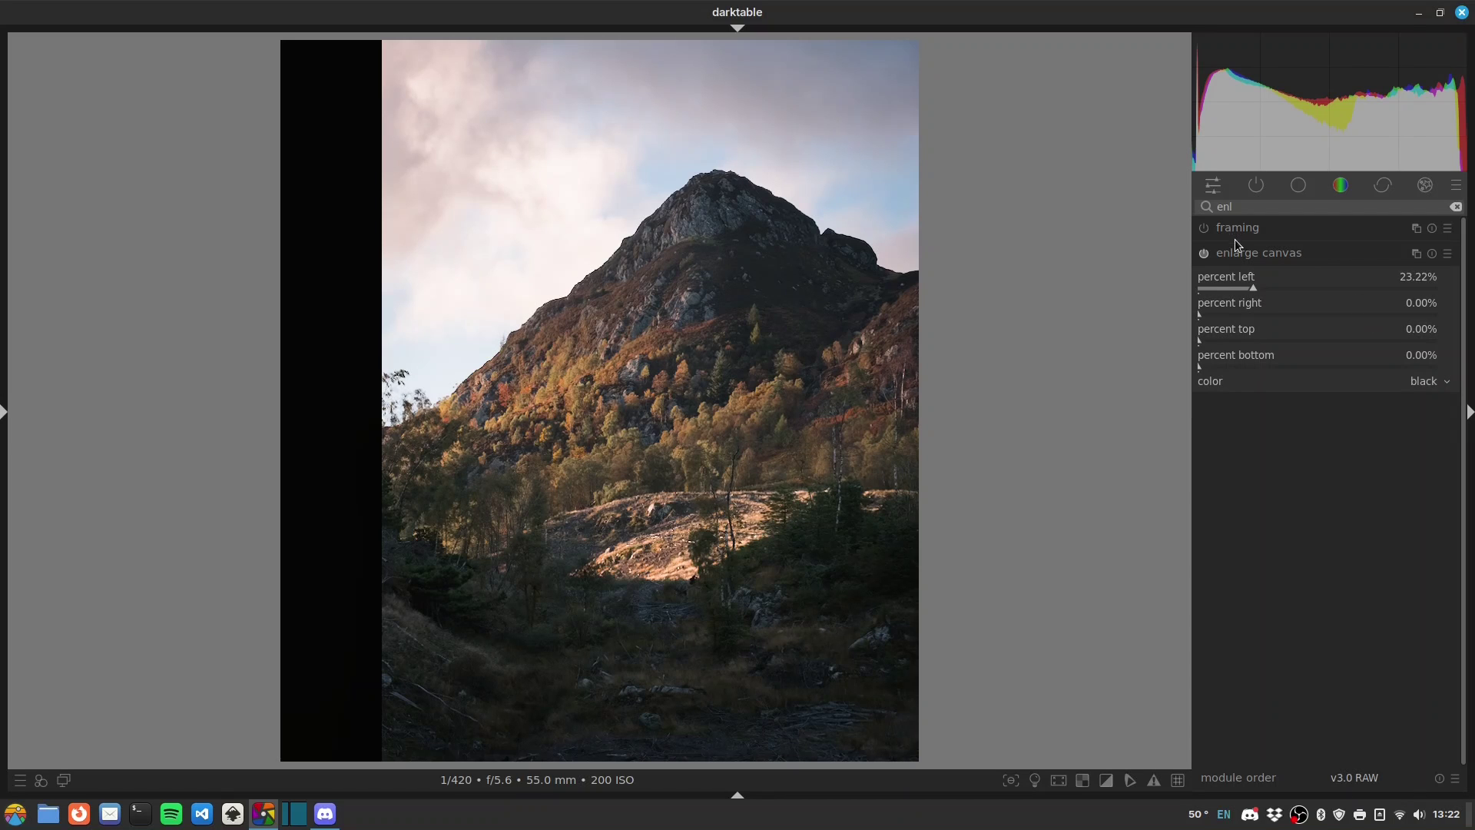
# Step: Enable the retouch module and place a circle shape over the stray branch at the left edge
pyautogui.click(1246, 254)
pyautogui.doubleClick(1241, 213)
pyautogui.press('BackSpace')
pyautogui.write('reto')
pyautogui.click(1204, 229)
pyautogui.click(1244, 229)
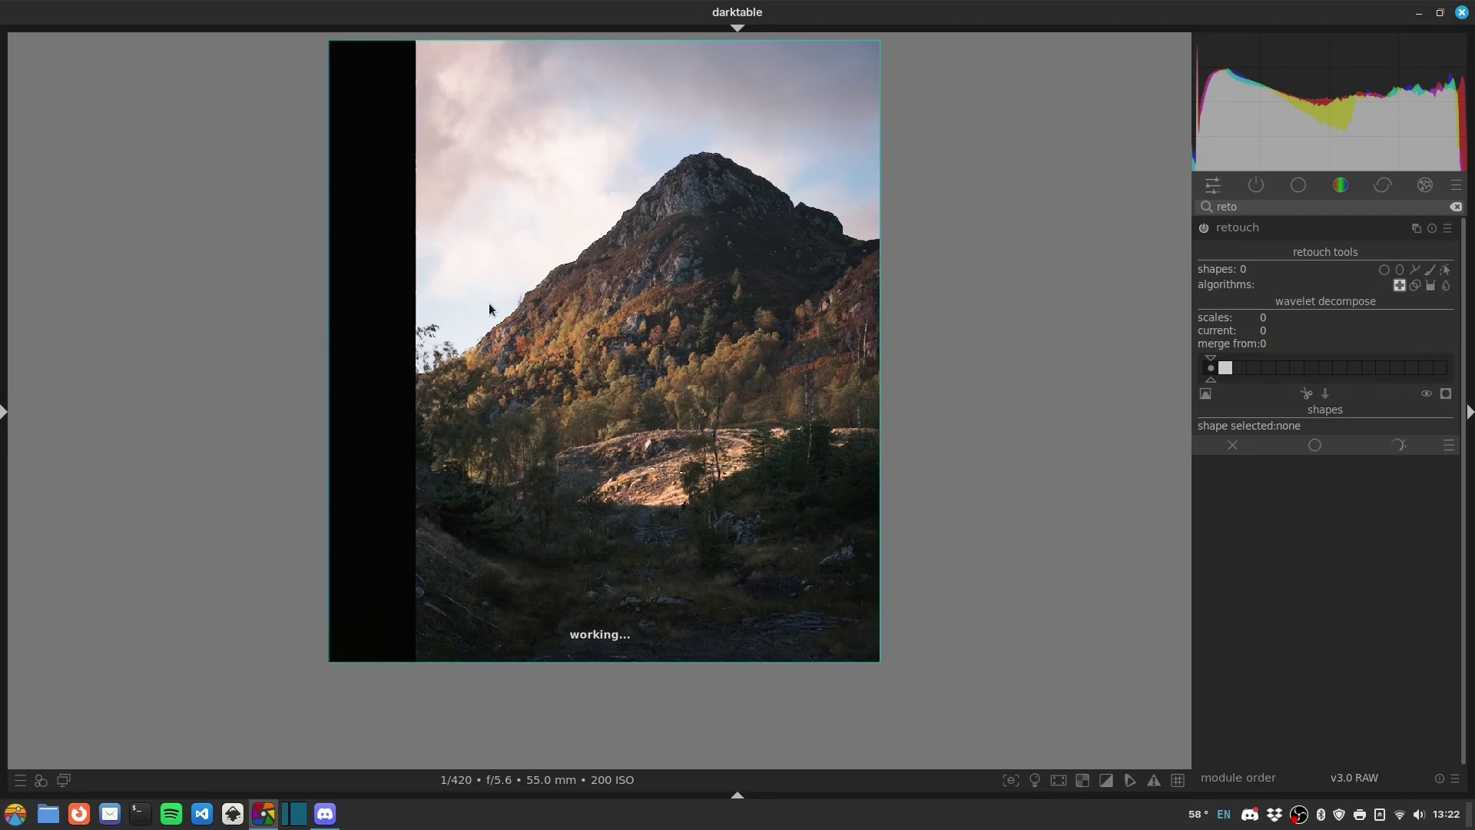
pyautogui.middleClick(419, 315)
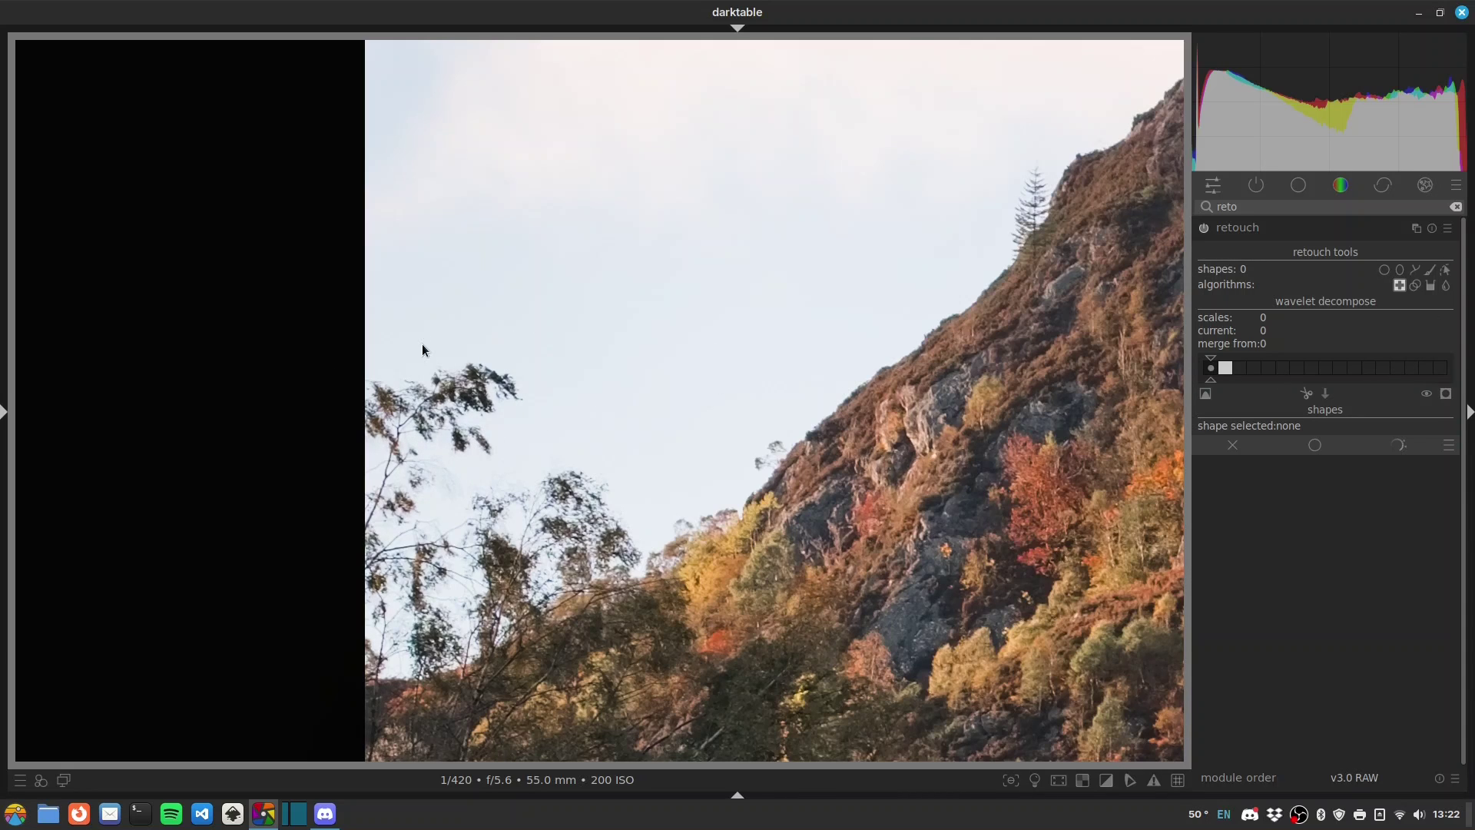
pyautogui.click(1384, 270)
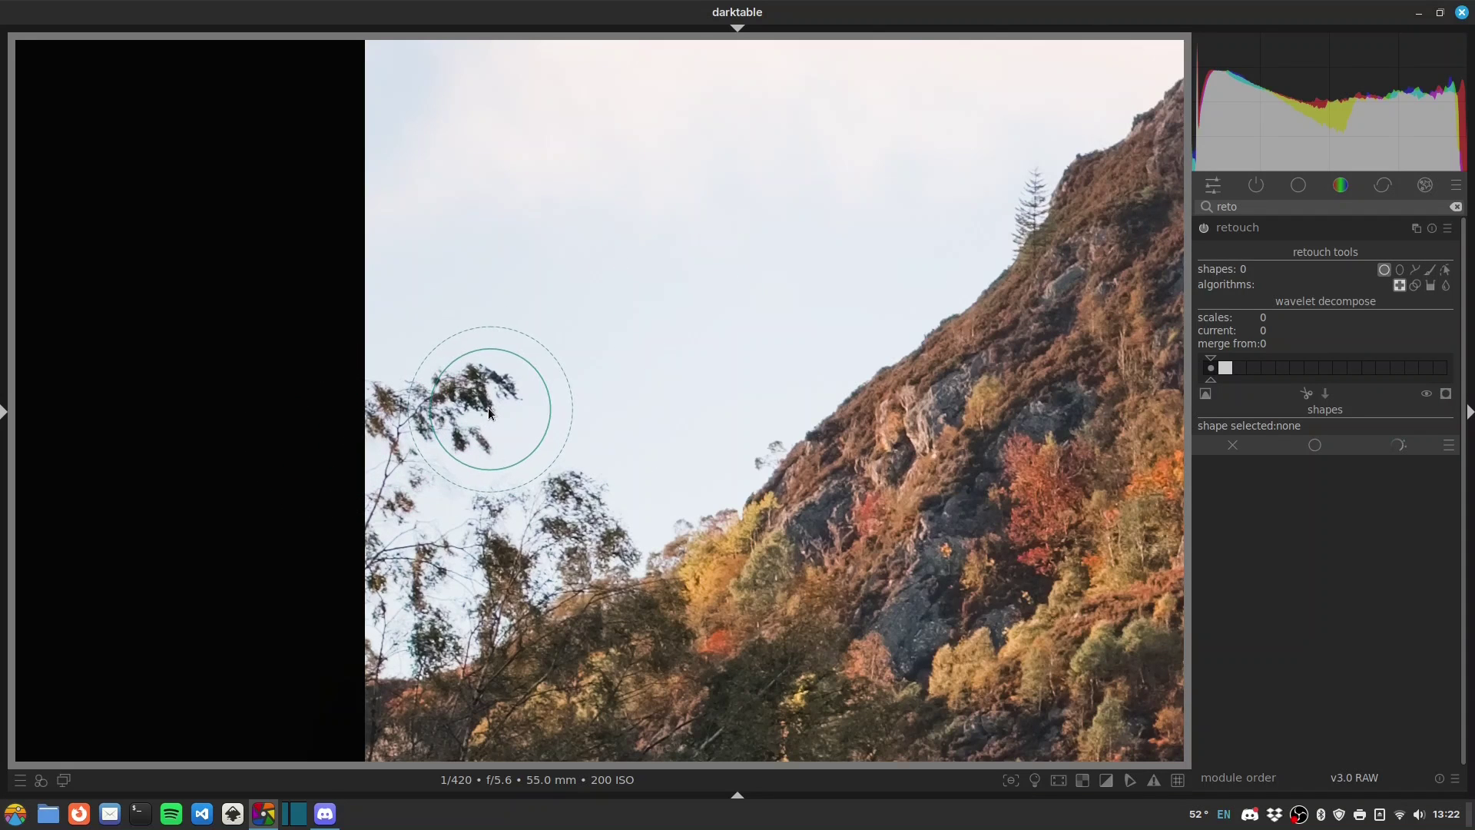
pyautogui.scroll(-1, 488, 413)
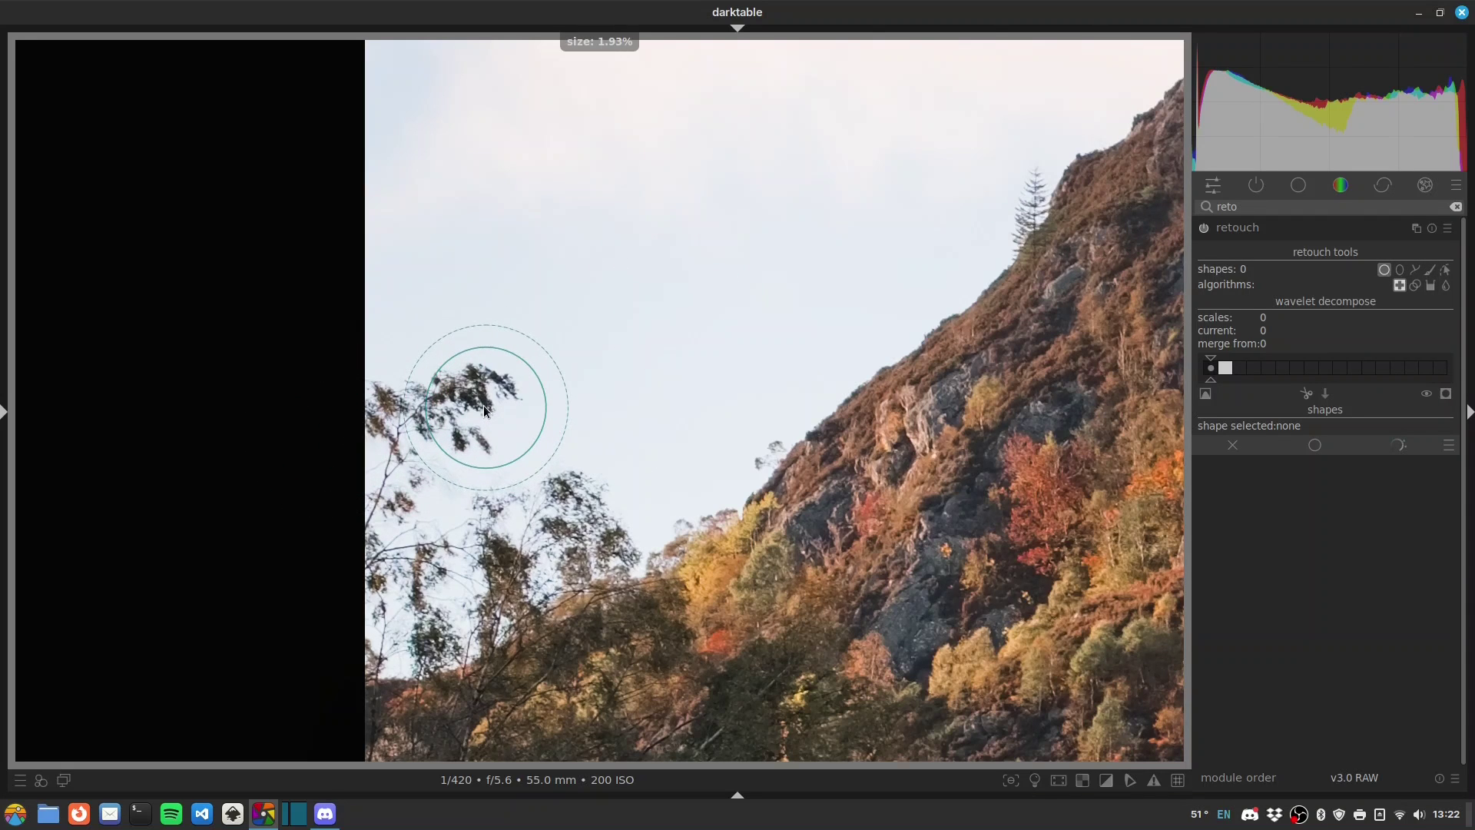
pyautogui.click(485, 405)
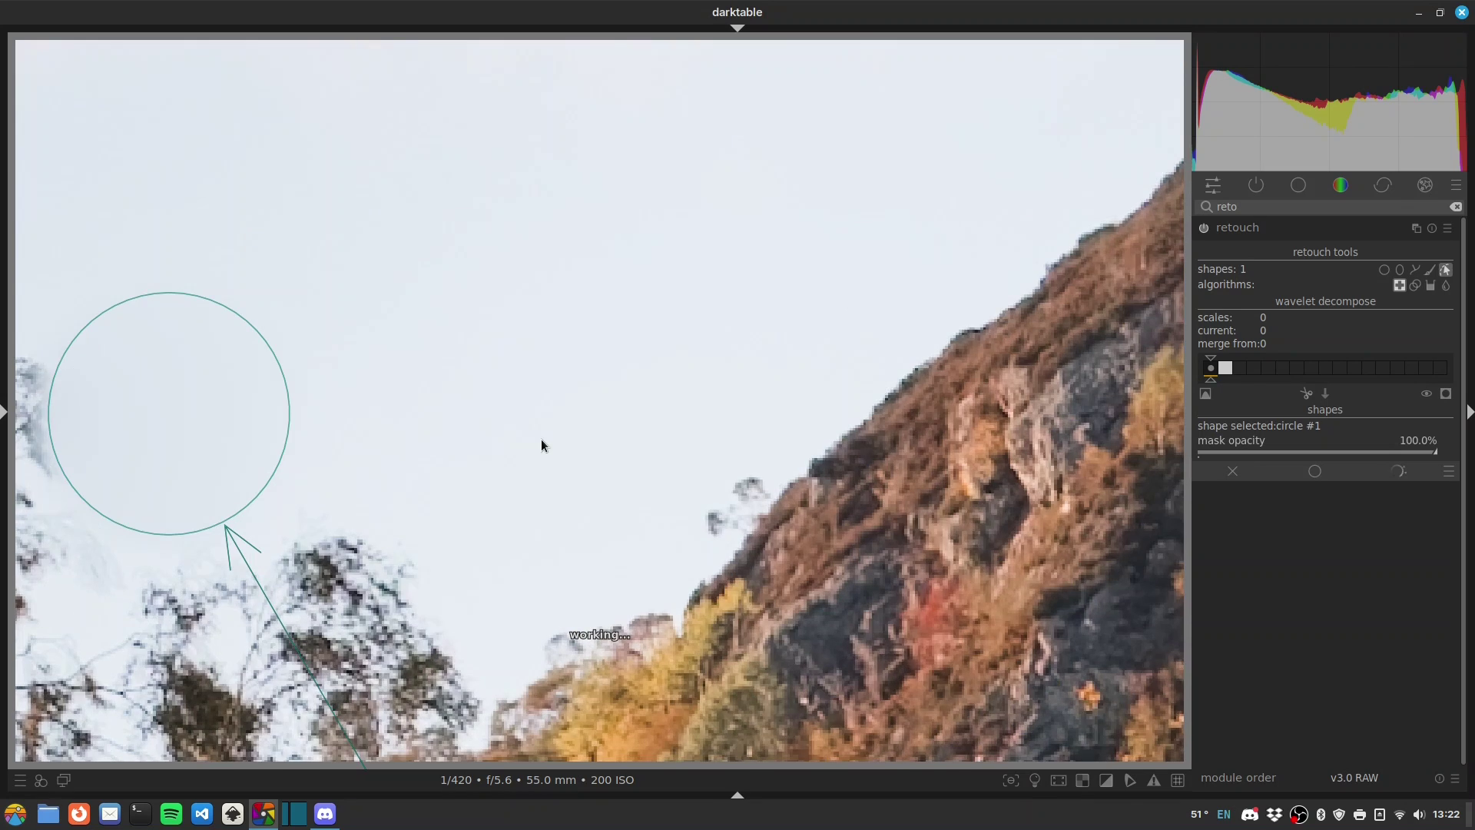
# Step: Move the clone source beside the branch spot, tighten its feather, and collapse retouch
pyautogui.middleClick(541, 440)
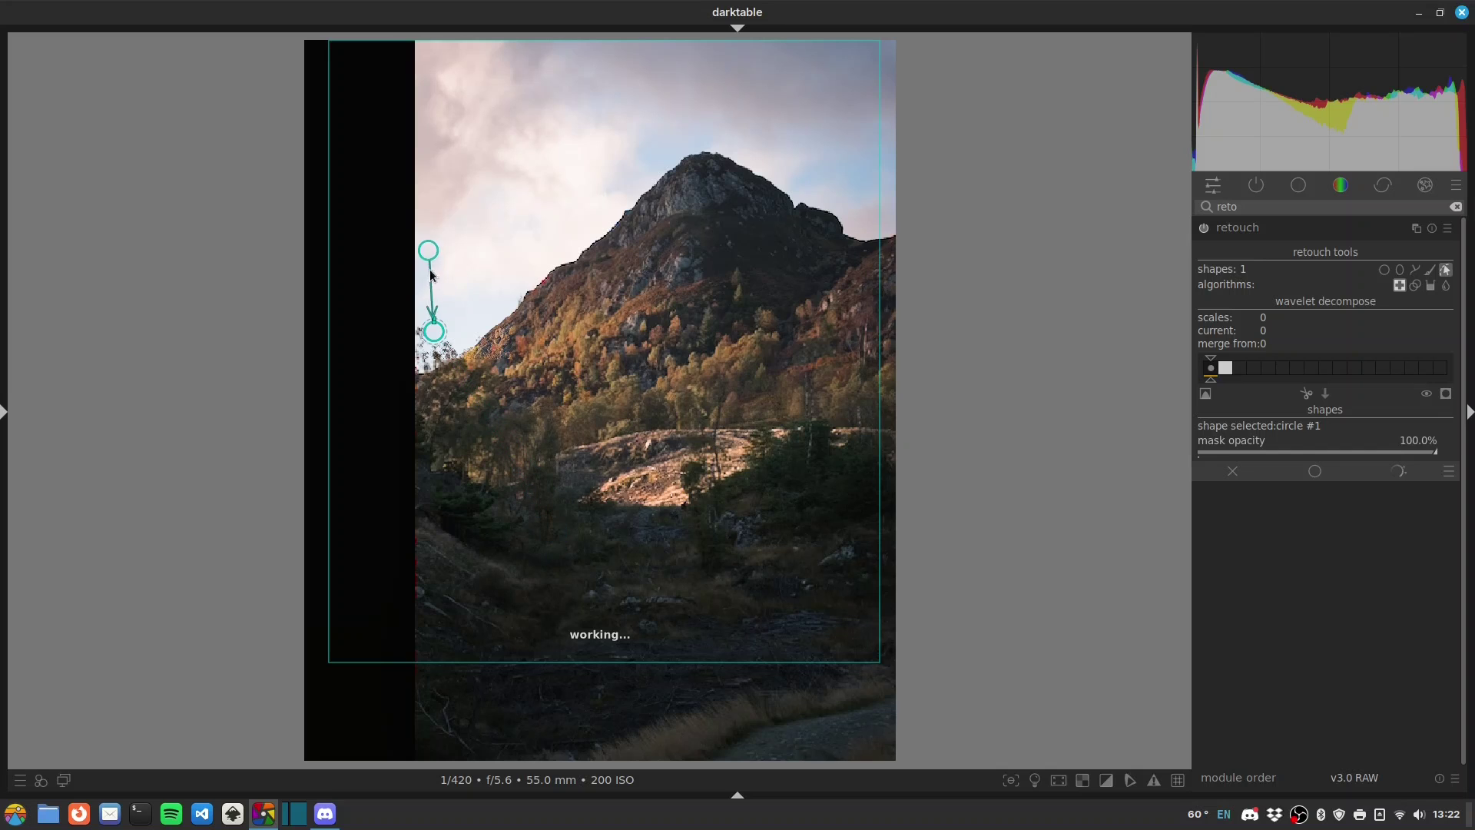
pyautogui.moveTo(428, 255)
pyautogui.mouseDown()
pyautogui.moveTo(427, 298)
pyautogui.moveTo(454, 322)
pyautogui.mouseUp()
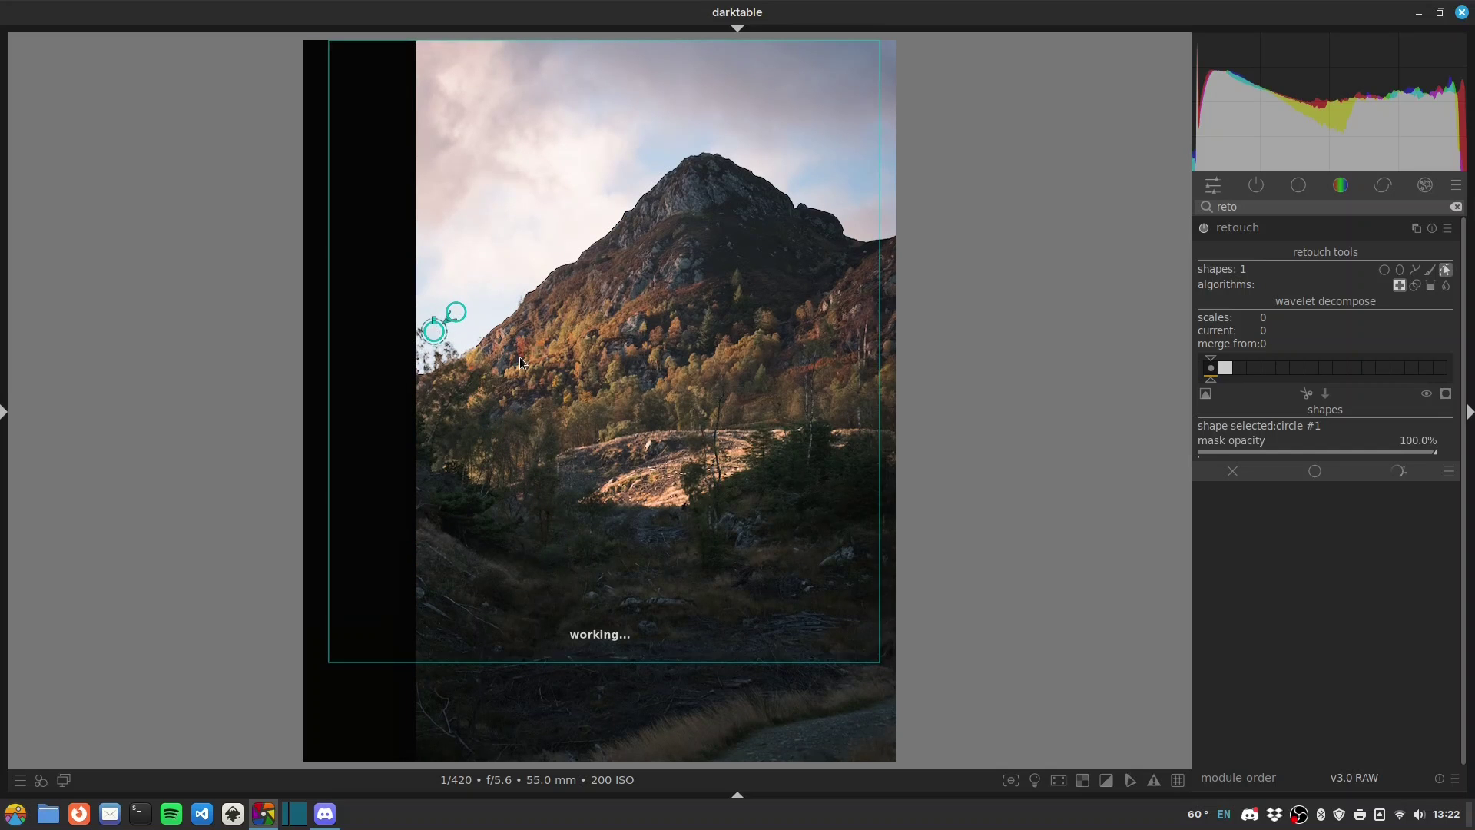
pyautogui.scroll(4, 492, 344)
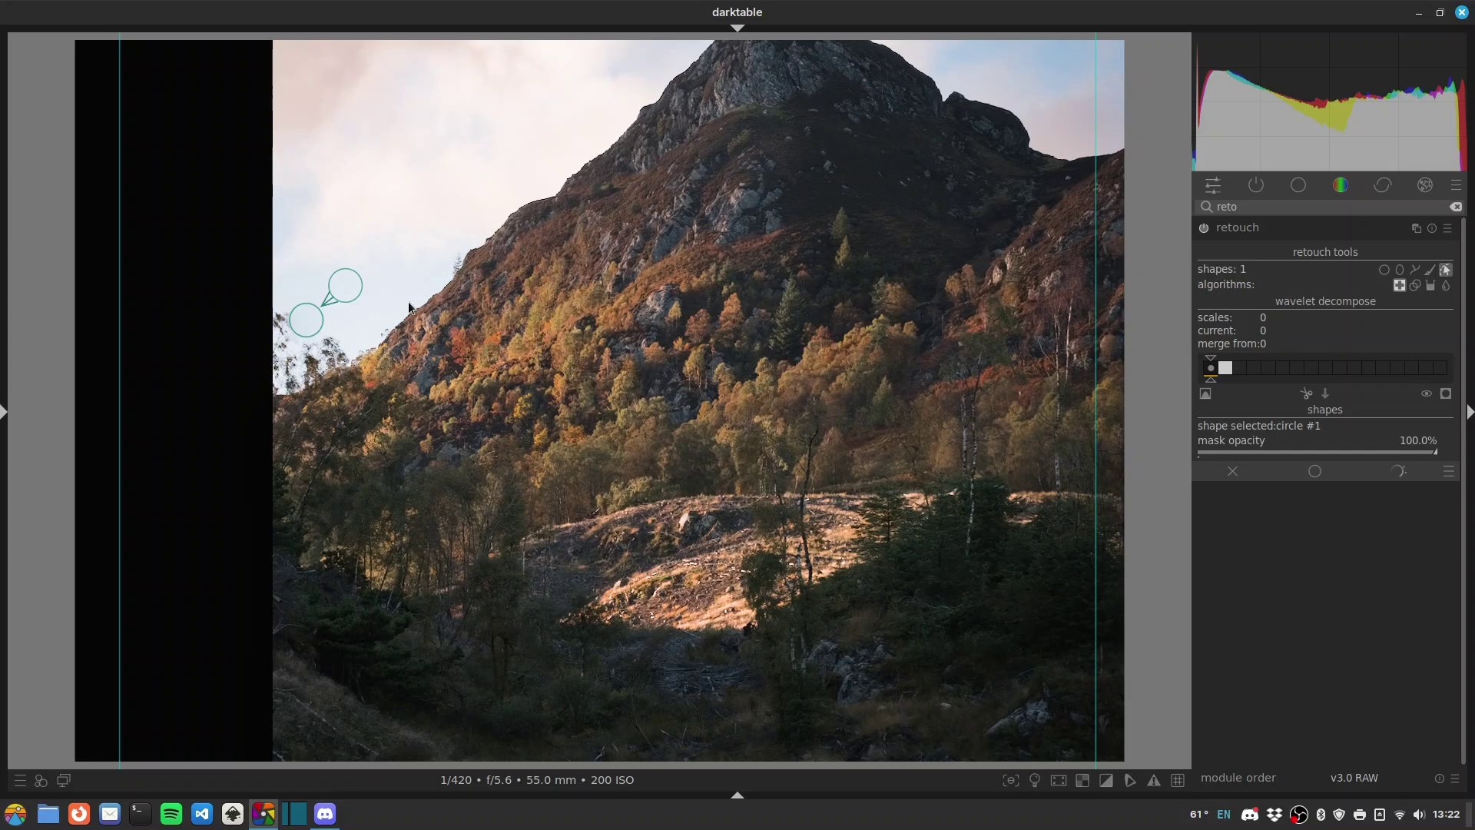
pyautogui.keyDown('shift'); pyautogui.scroll(-2, 312, 319); pyautogui.keyUp('shift')
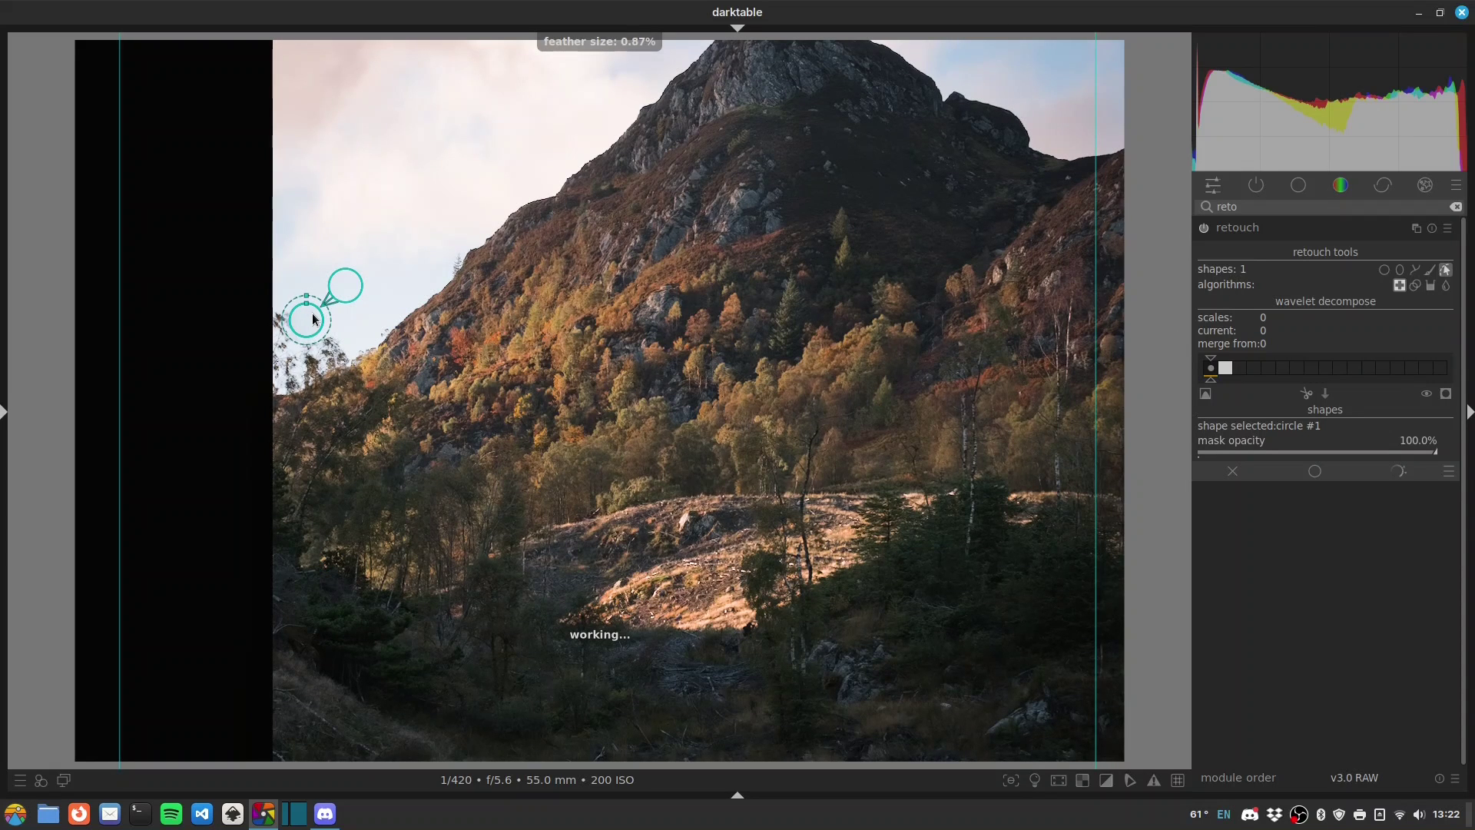
pyautogui.keyDown('shift'); pyautogui.scroll(-2, 307, 316); pyautogui.keyUp('shift')
pyautogui.click(1242, 229)
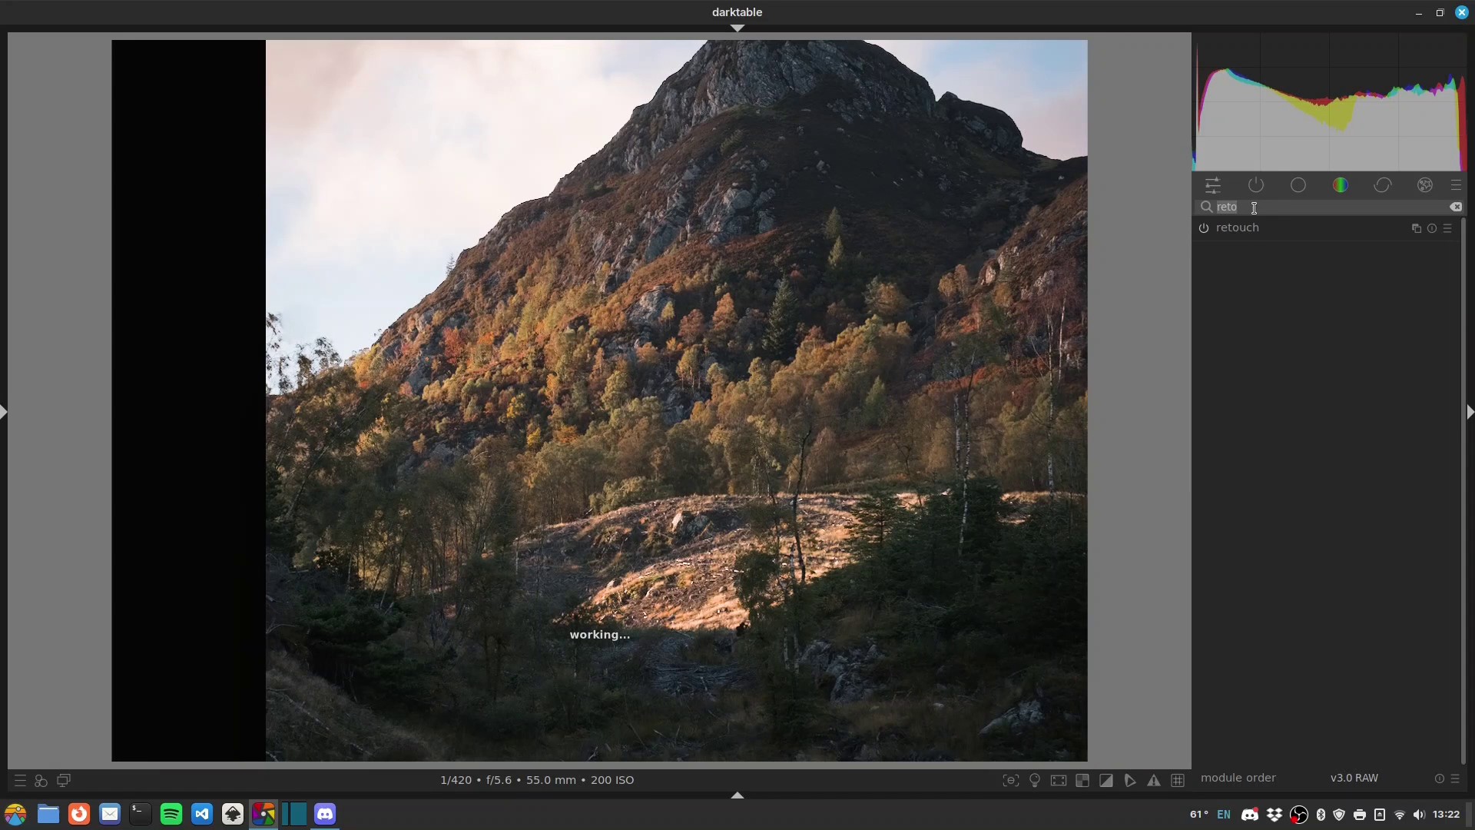
# Step: Switch off enlarge canvas to remove the black left border, then reopen the retouch module
pyautogui.write('en')
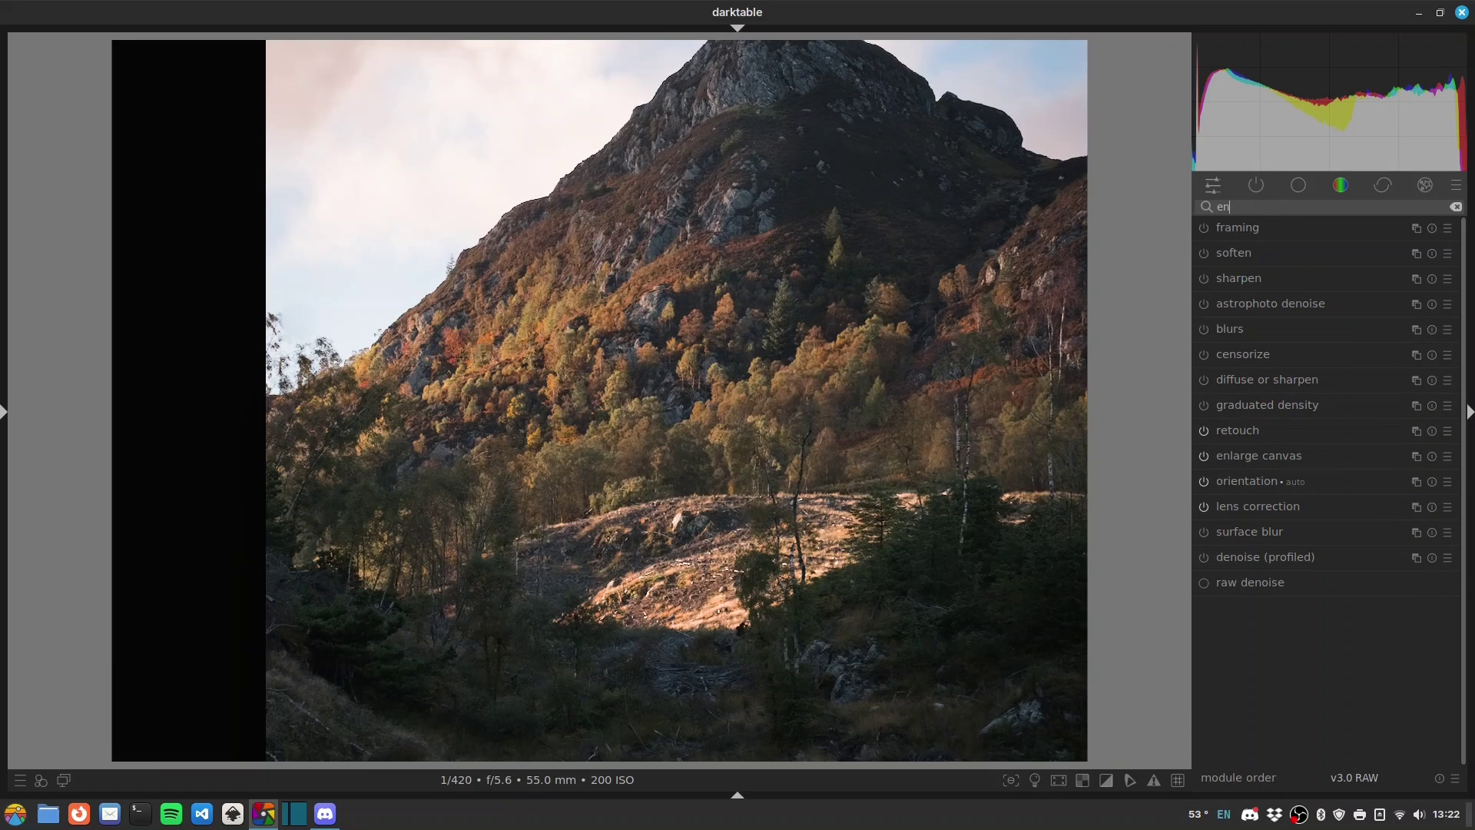
pyautogui.write('la')
pyautogui.click(1203, 254)
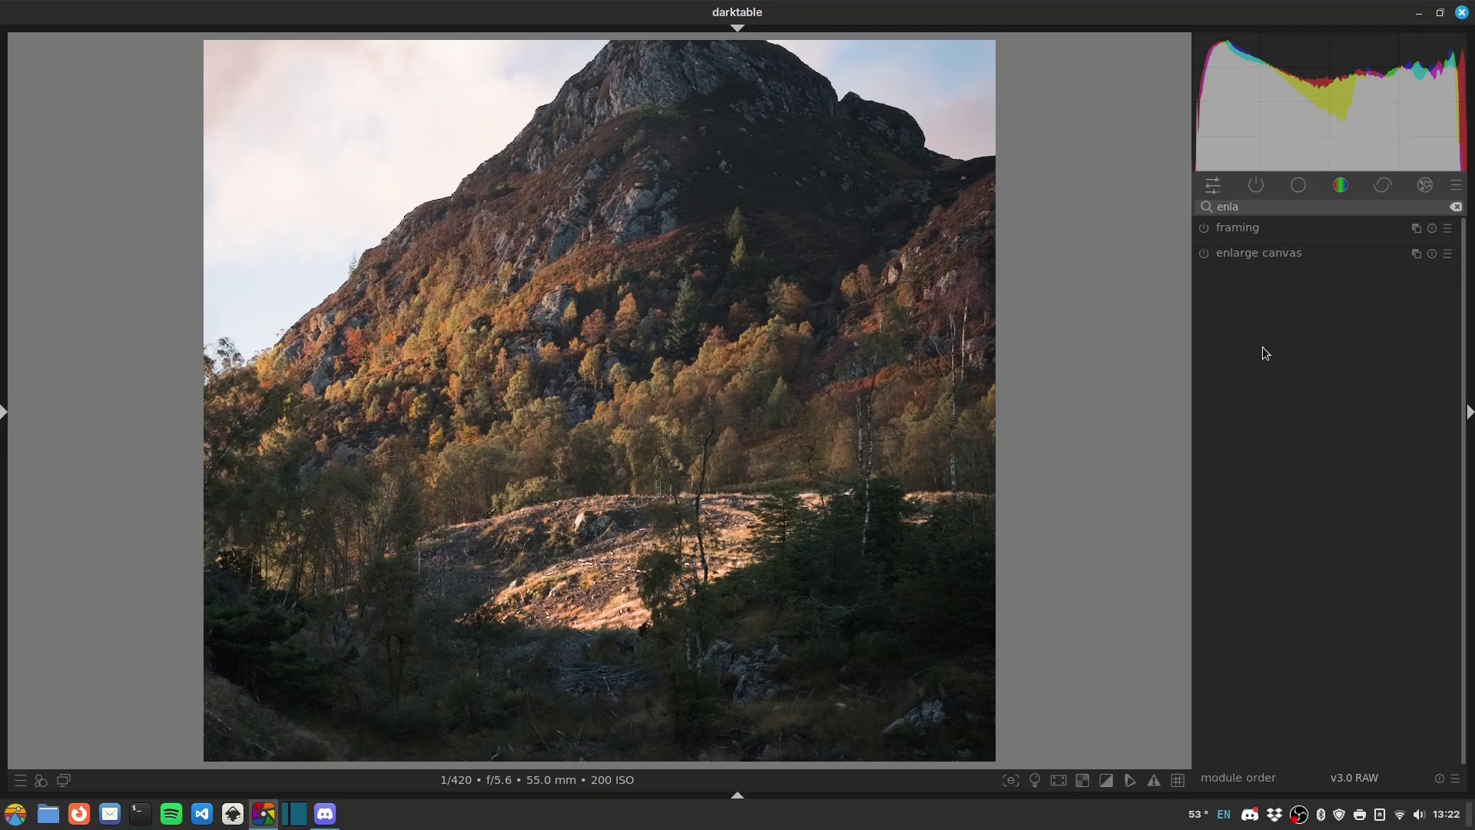
pyautogui.press('BackSpace')
pyautogui.press('BackSpace')
pyautogui.press('BackSpace')
pyautogui.press('BackSpace')
pyautogui.write('ret')
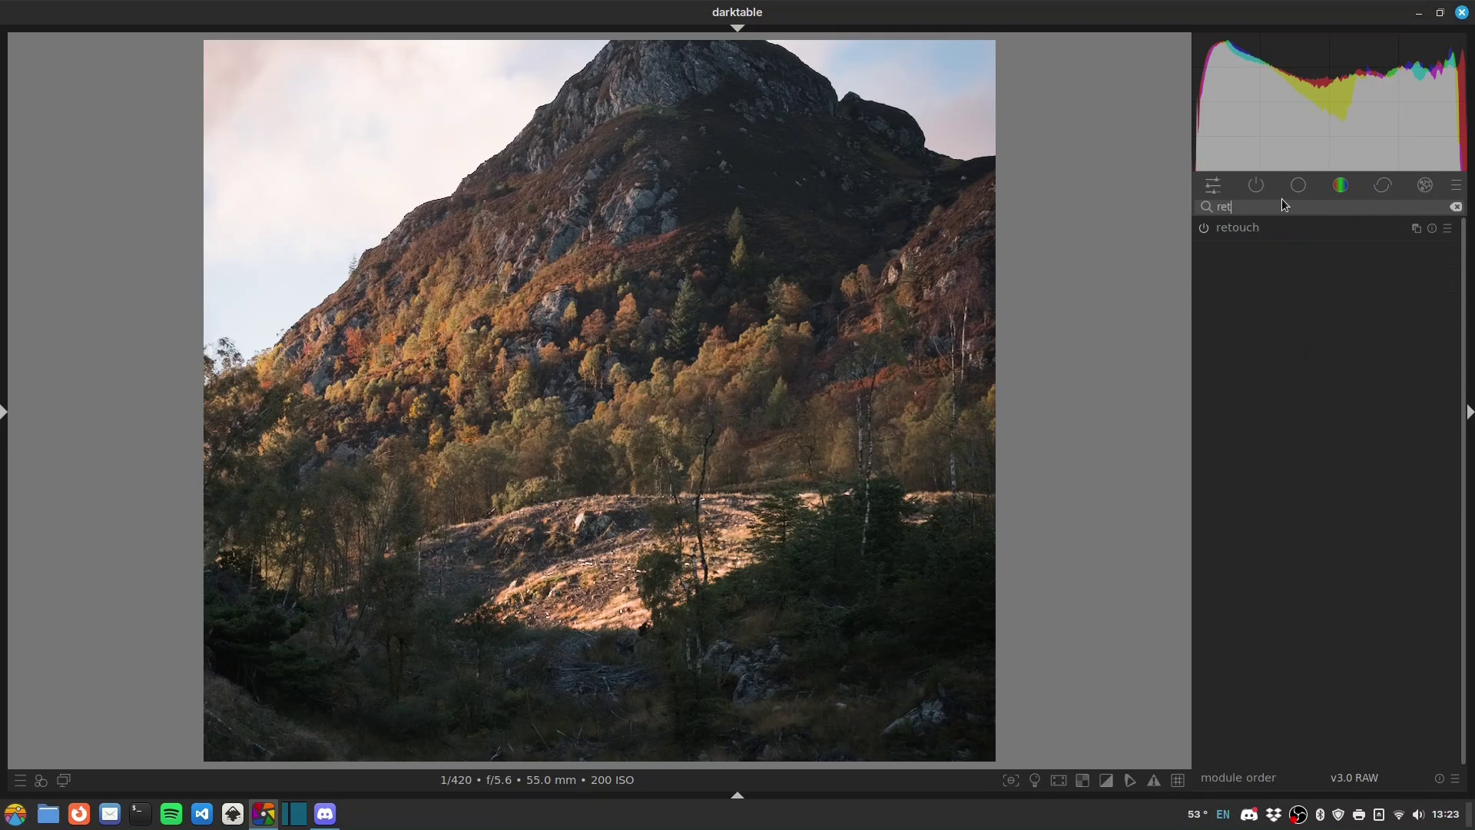
pyautogui.write('ouch')
pyautogui.click(1280, 226)
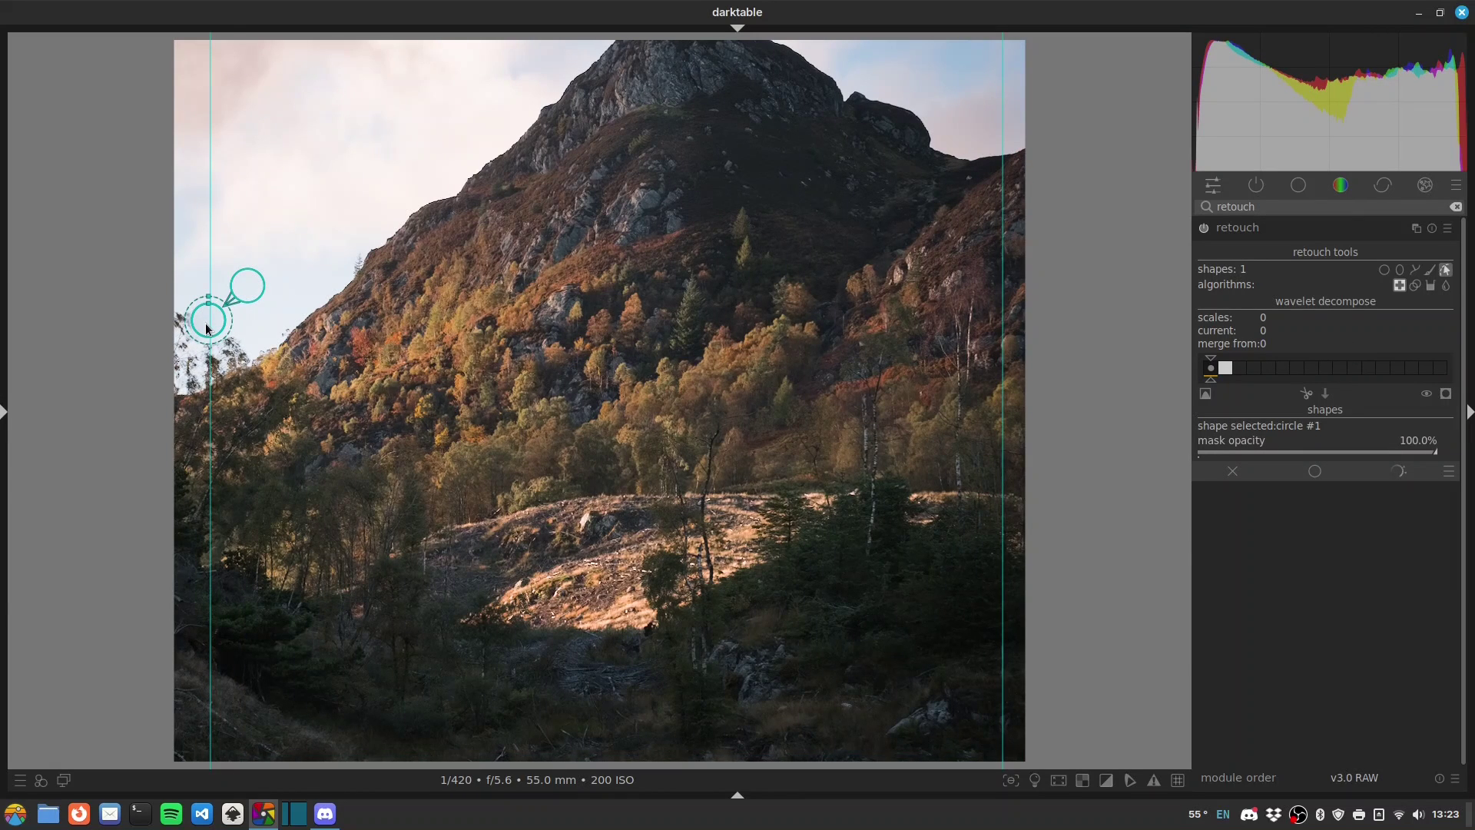
# Step: Widen the retouch circle's feather and set its algorithm to clone
pyautogui.scroll(3, 241, 311)
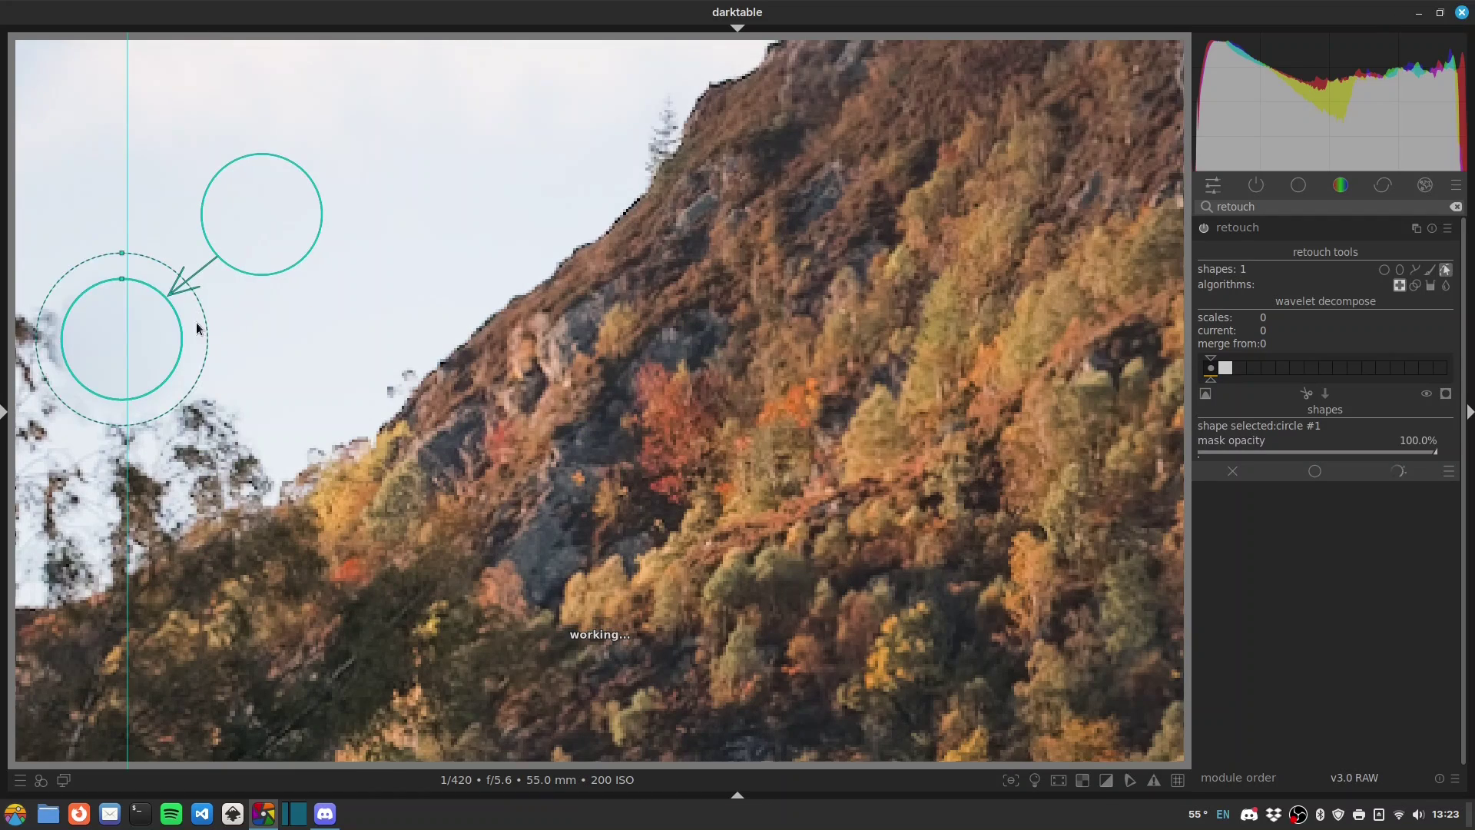
pyautogui.scroll(3, 155, 338)
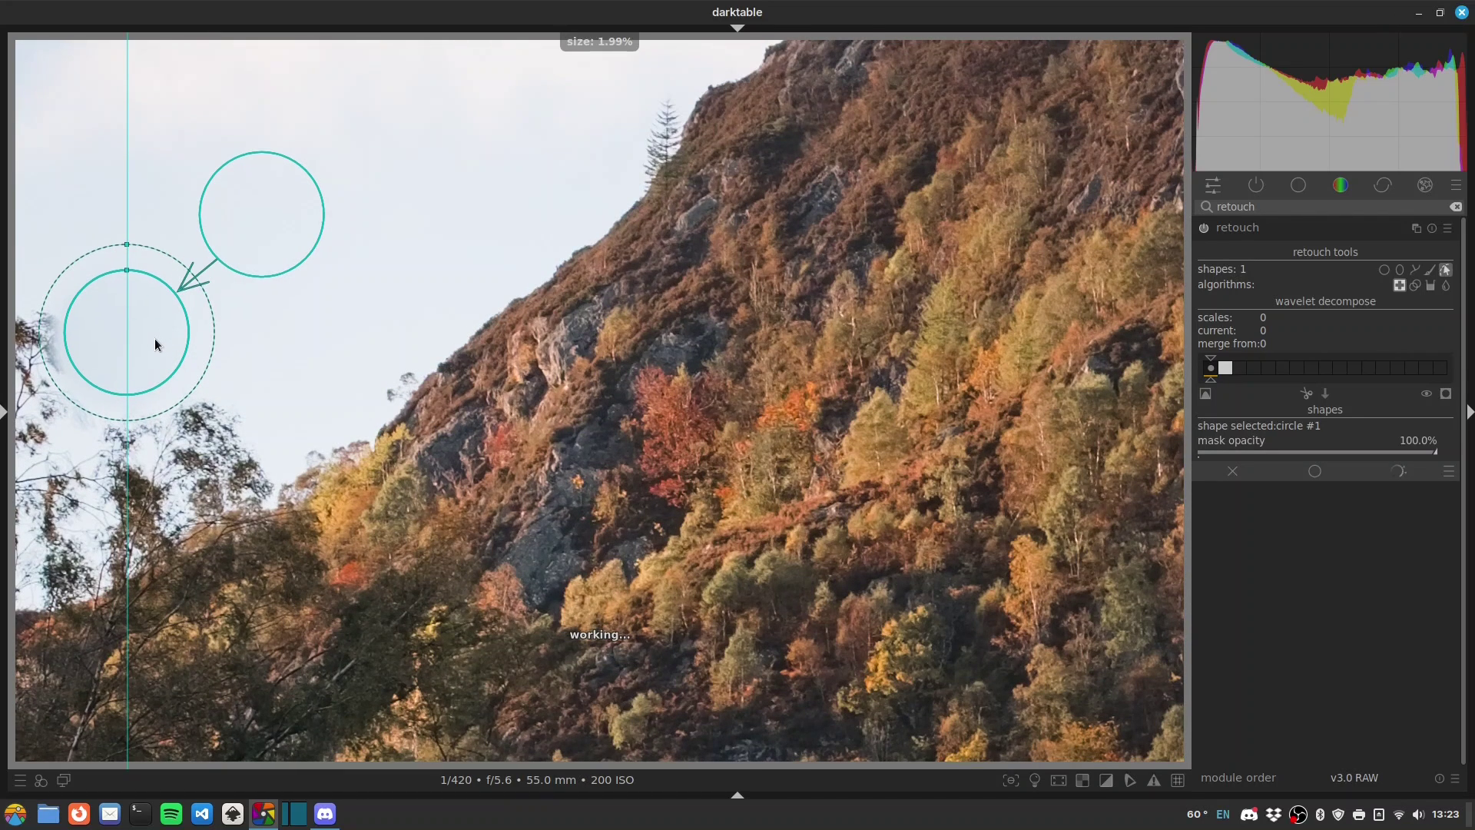
pyautogui.scroll(5, 155, 338)
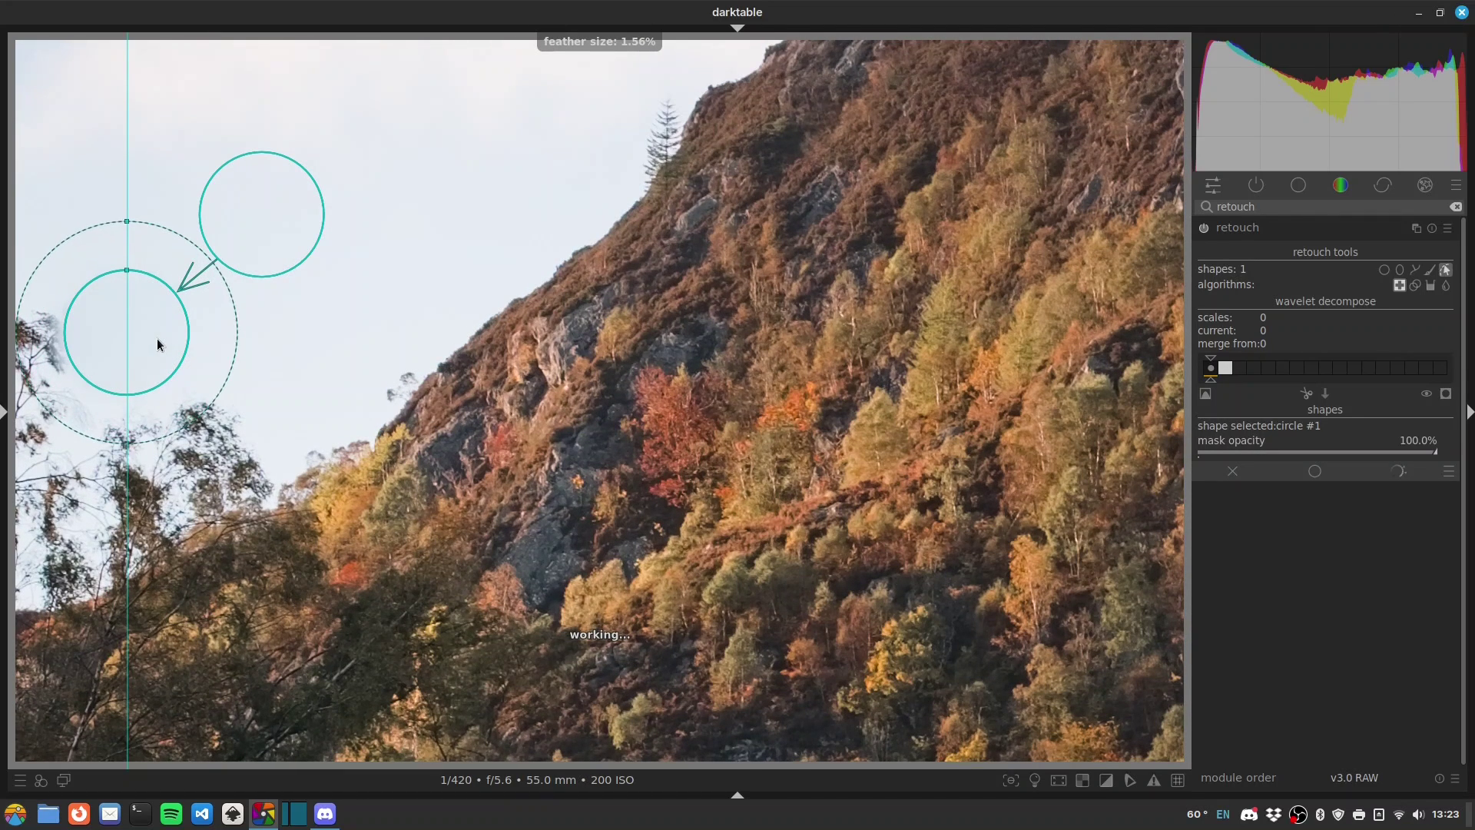
pyautogui.scroll(-1, 157, 341)
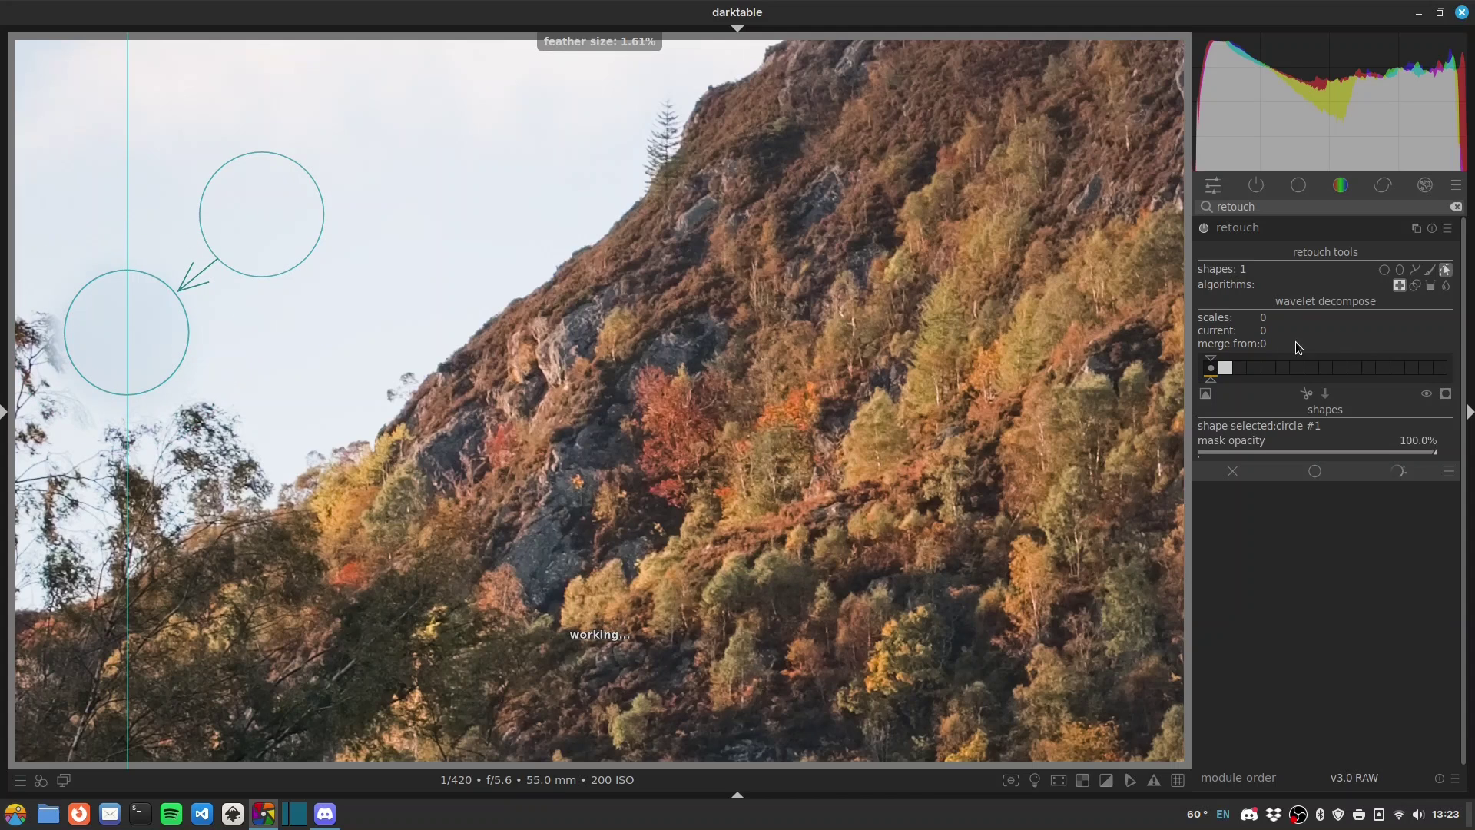
pyautogui.click(1415, 286)
pyautogui.click(1397, 285)
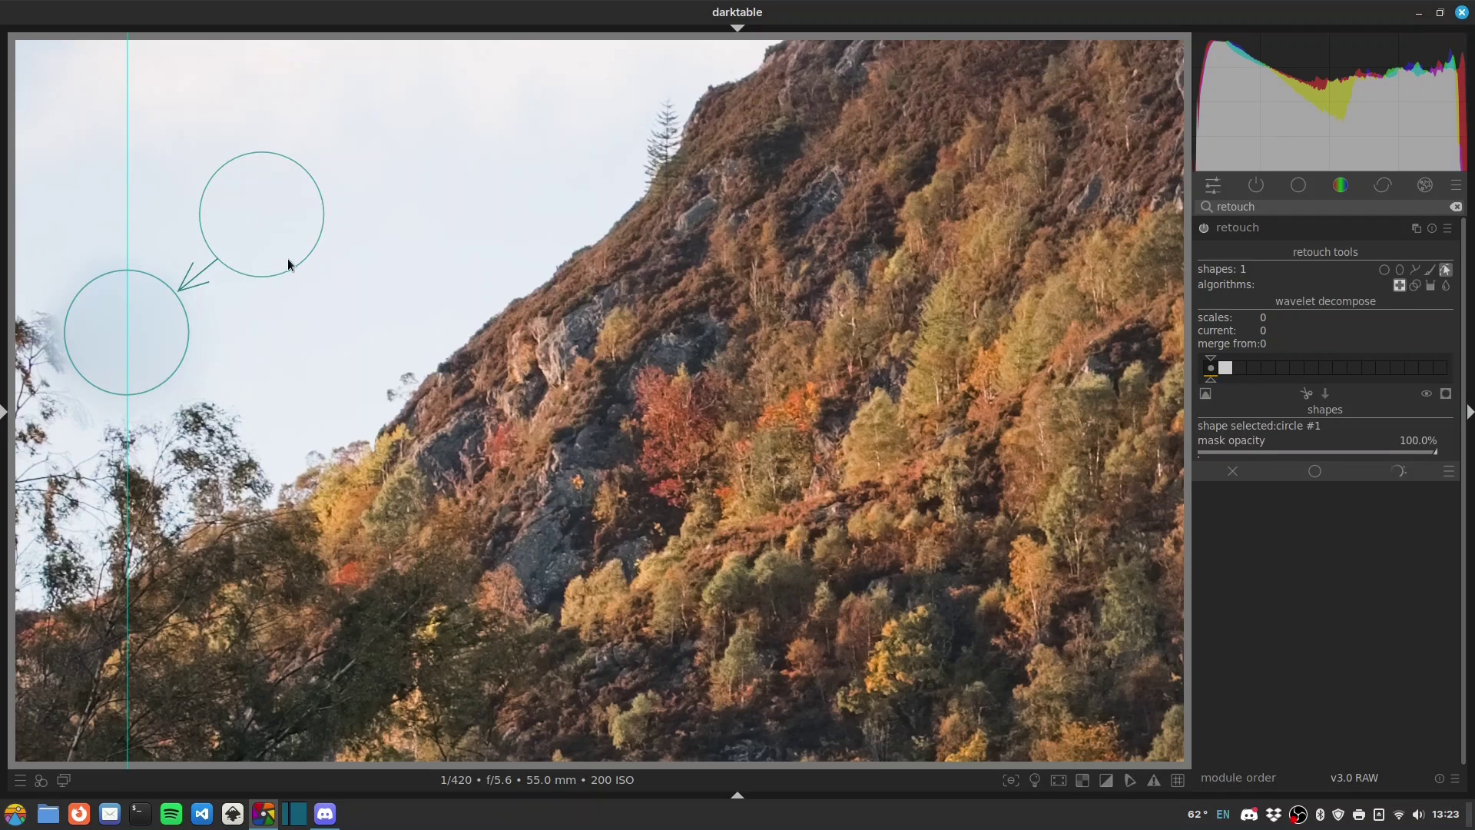
# Step: Move the clone source into clearer sky to the right, then fit the whole photo in view
pyautogui.moveTo(138, 330); pyautogui.dragTo(148, 319)
pyautogui.moveTo(261, 237); pyautogui.dragTo(350, 317)
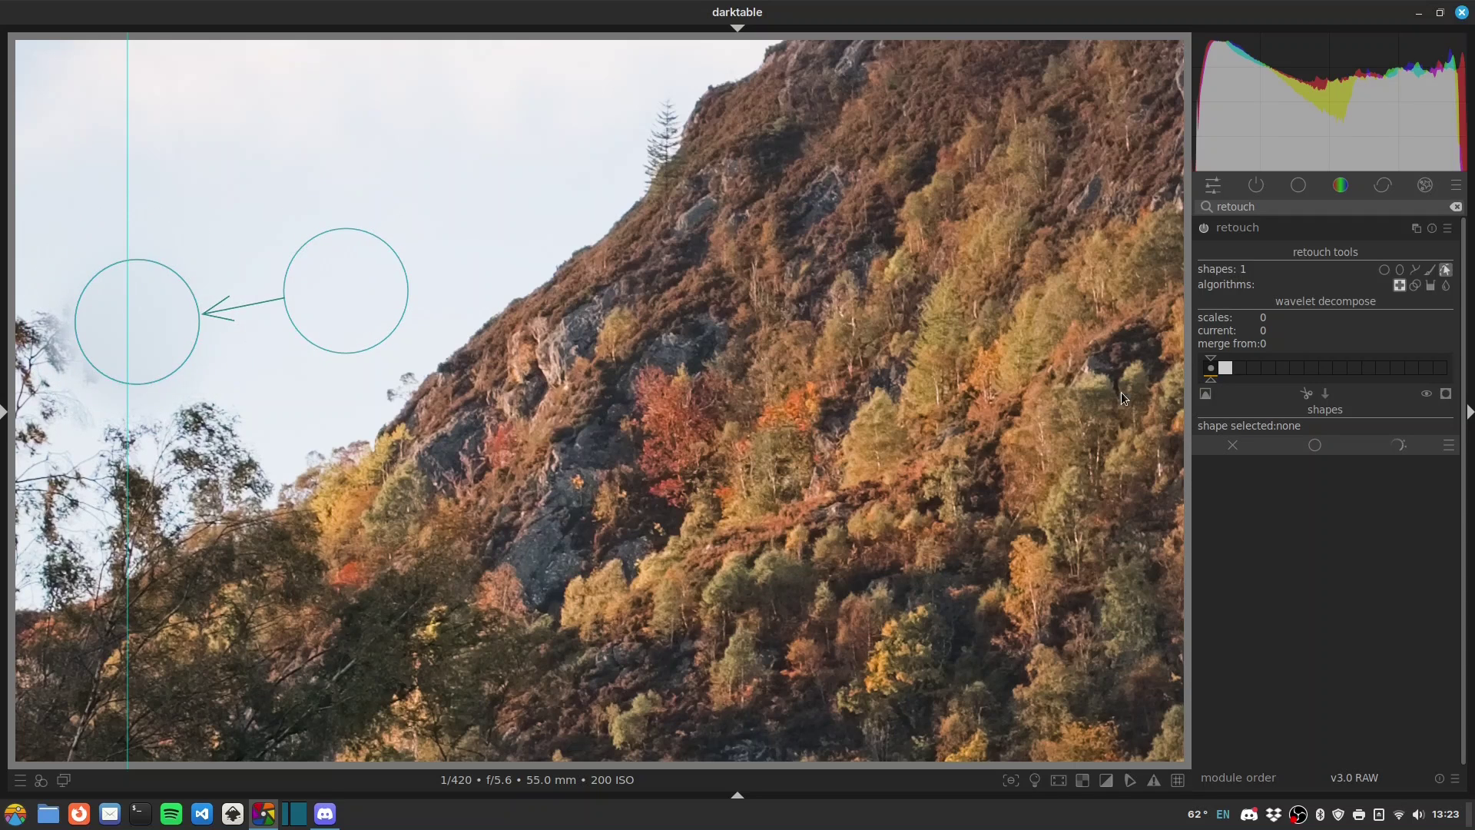
pyautogui.click(1262, 229)
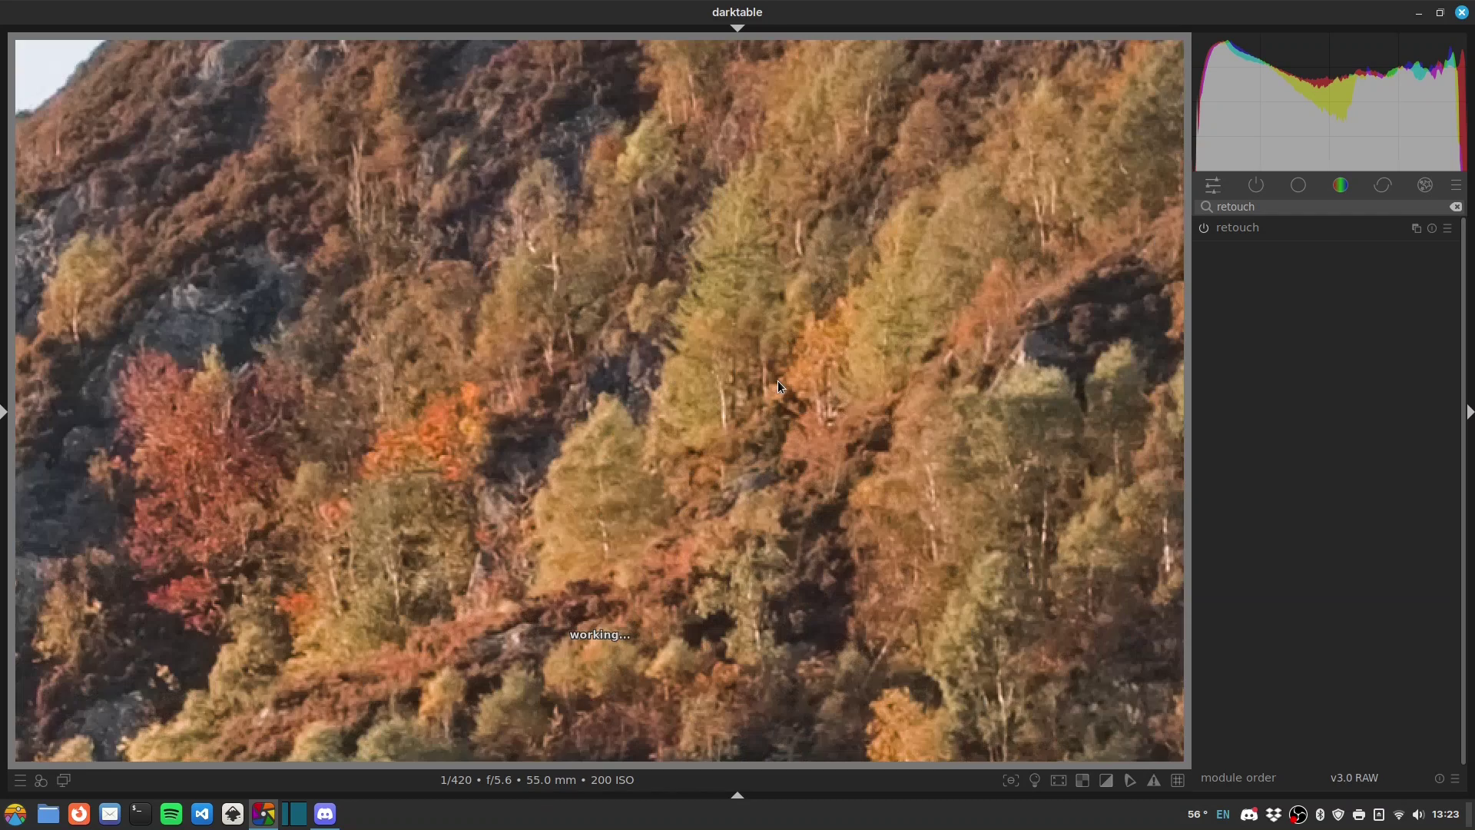
pyautogui.middleClick(777, 380)
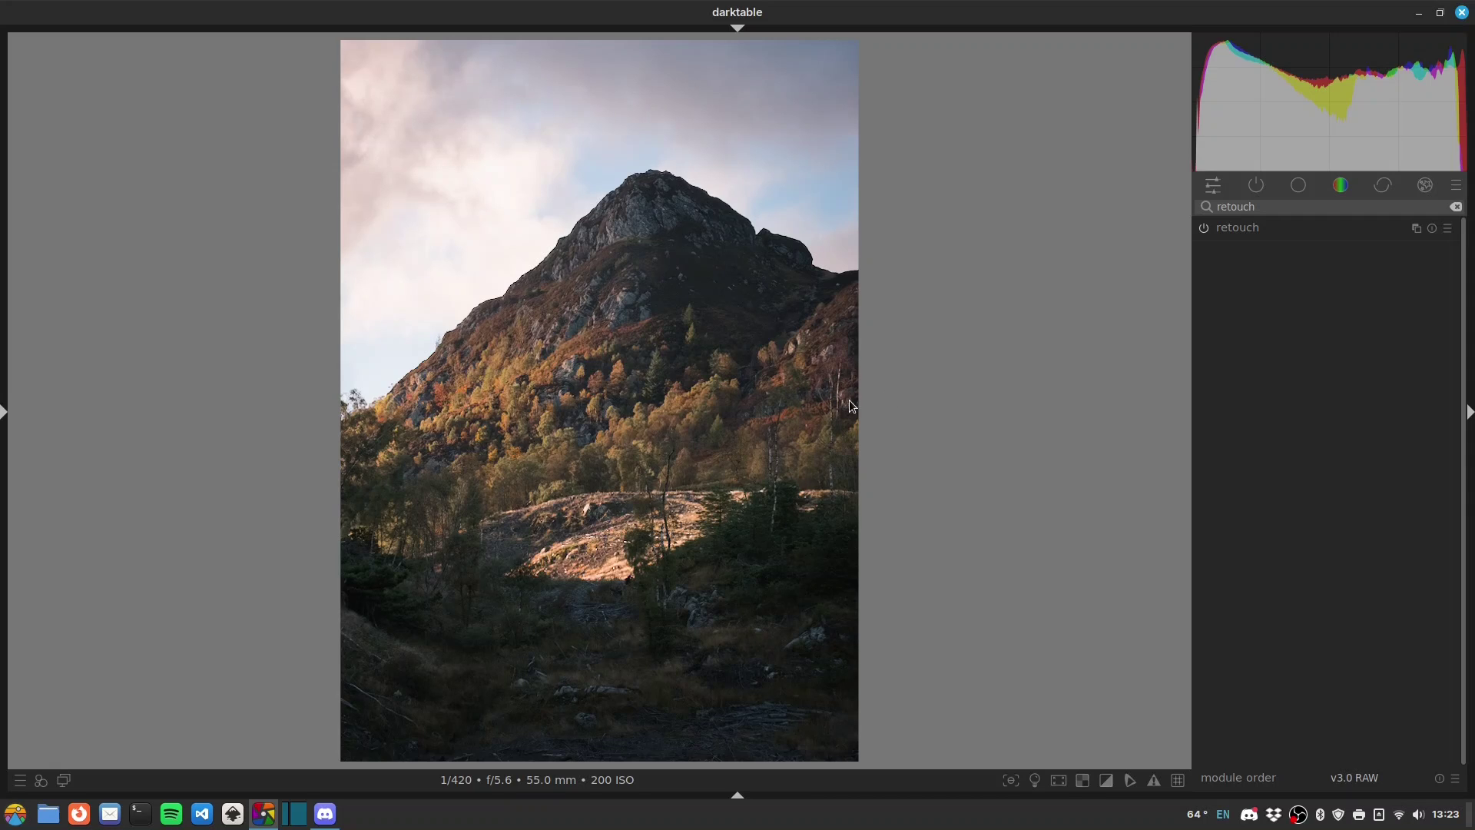
# Step: Apply the diffuse or sharpen preset 'sharpen demosaicing: no AA filter'
pyautogui.doubleClick(1270, 206)
pyautogui.write('DIFFU')
pyautogui.click(1284, 228)
pyautogui.rightClick(1340, 235)
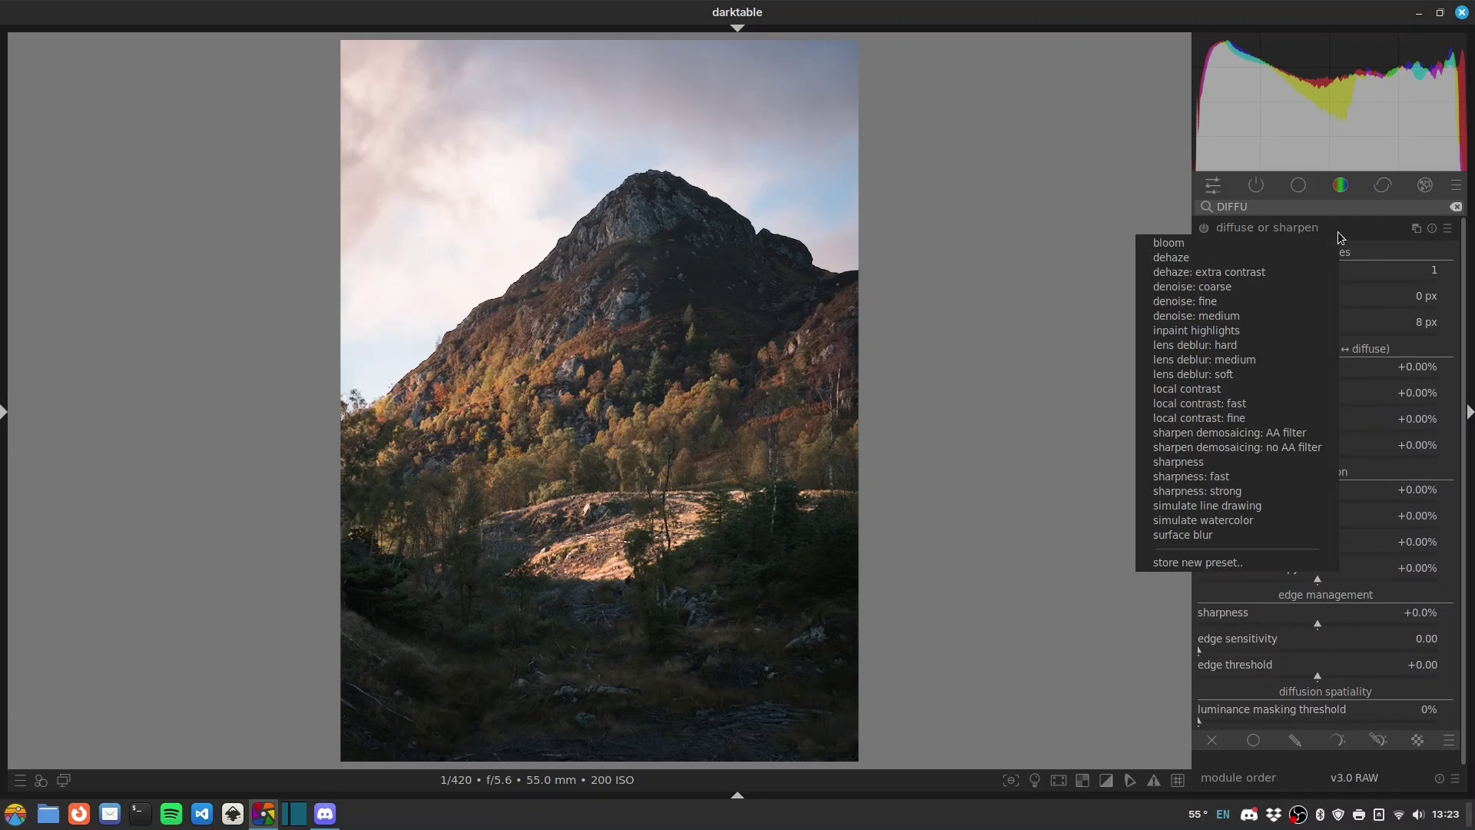
pyautogui.click(1298, 447)
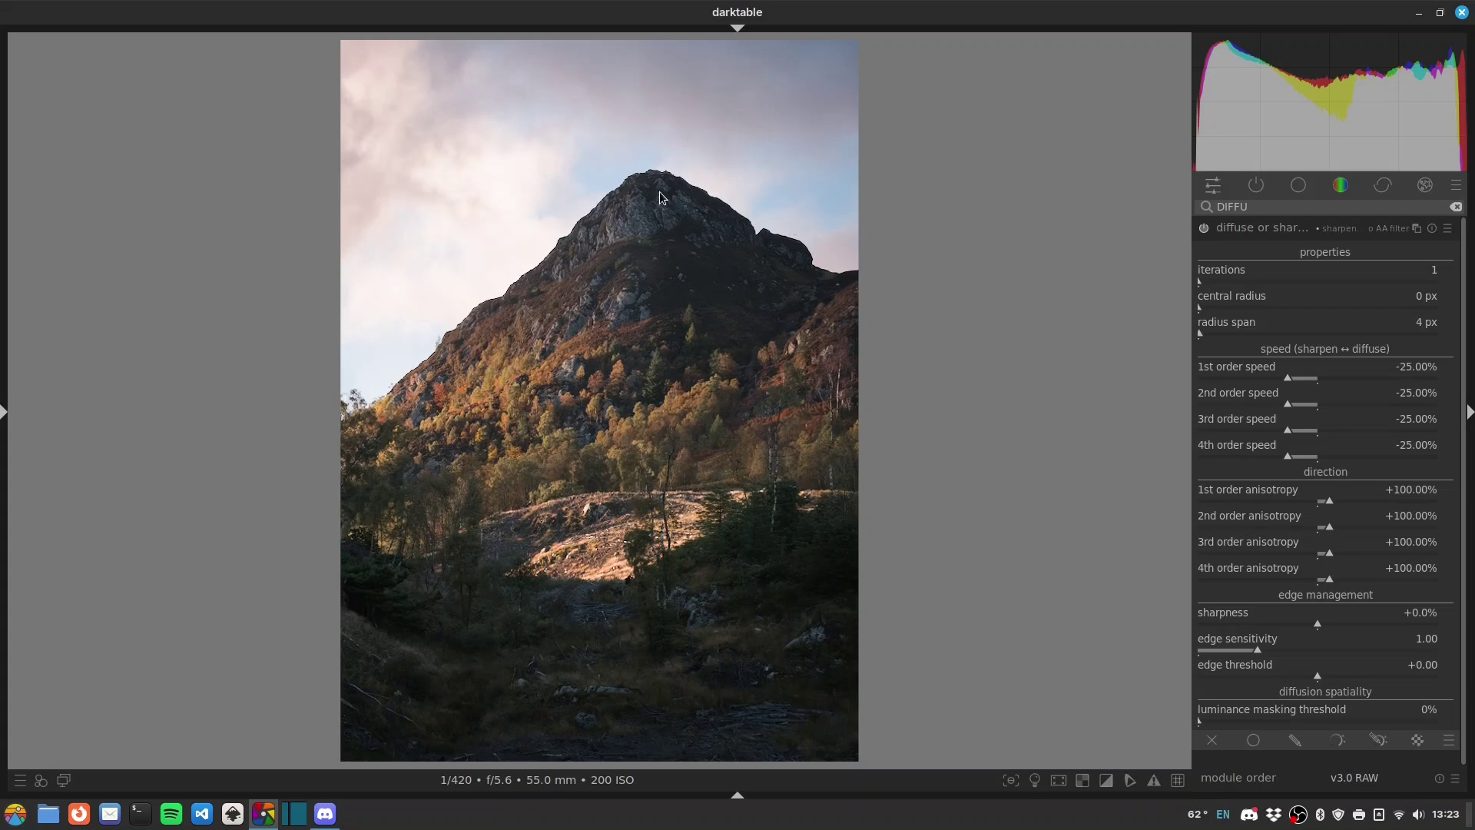
# Step: Add a second diffuse or sharpen instance with the 'lens deblur: medium' preset
pyautogui.rightClick(1416, 229)
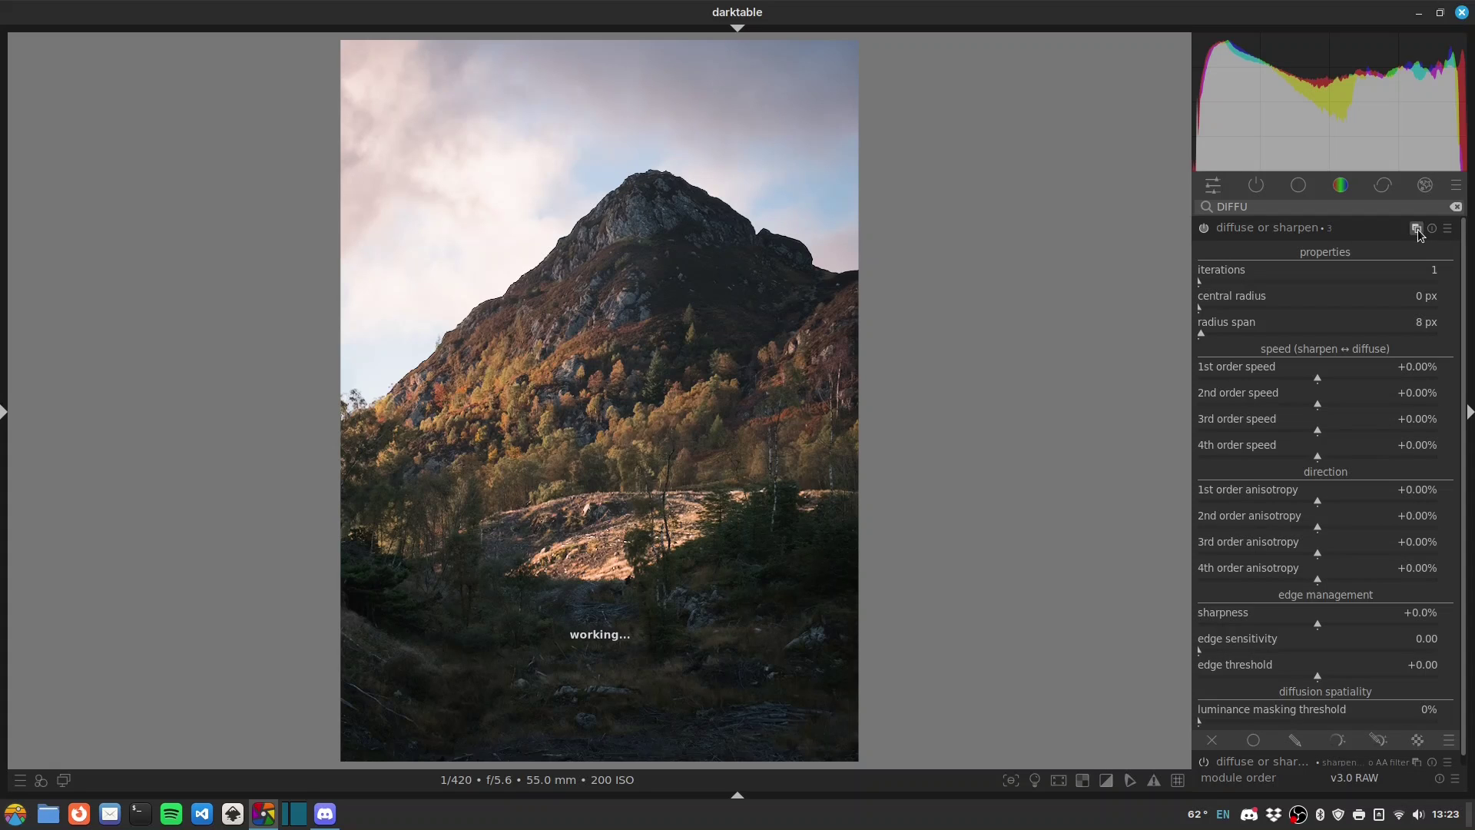
pyautogui.rightClick(1367, 233)
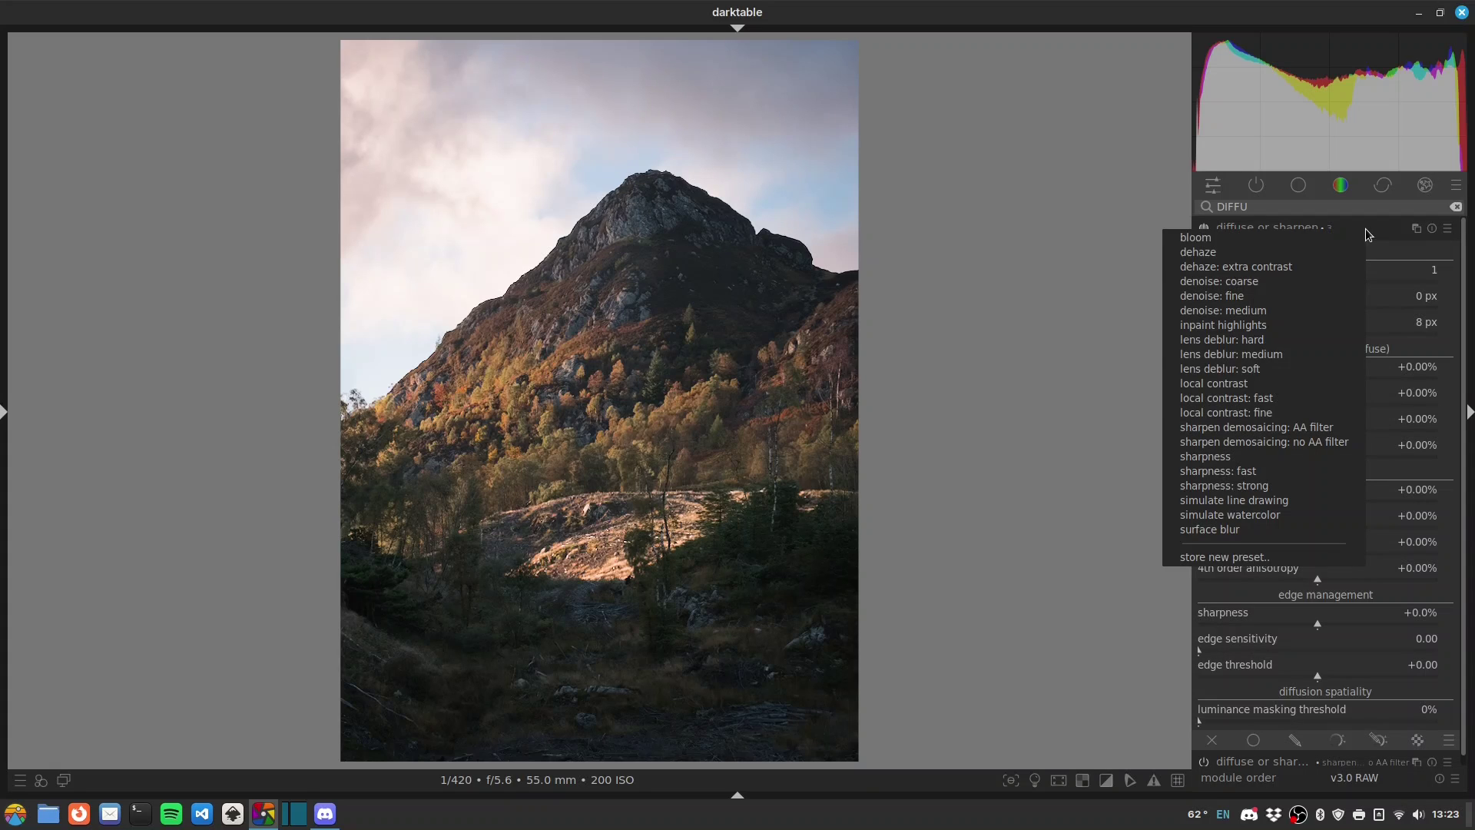
pyautogui.click(1248, 355)
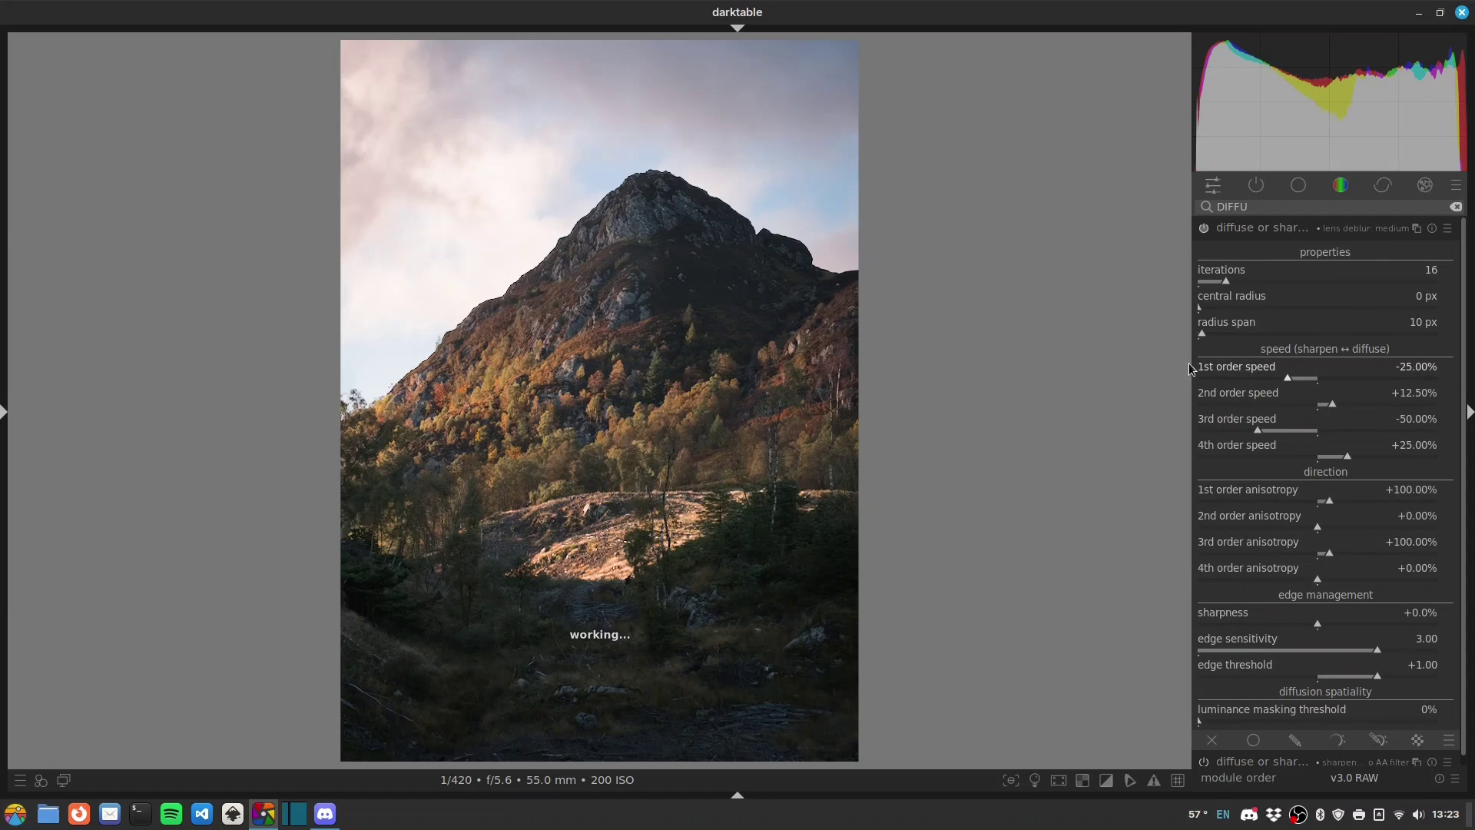
# Step: Add a third diffuse or sharpen instance with the 'local contrast: fast' preset
pyautogui.click(1413, 228)
pyautogui.rightClick(1360, 228)
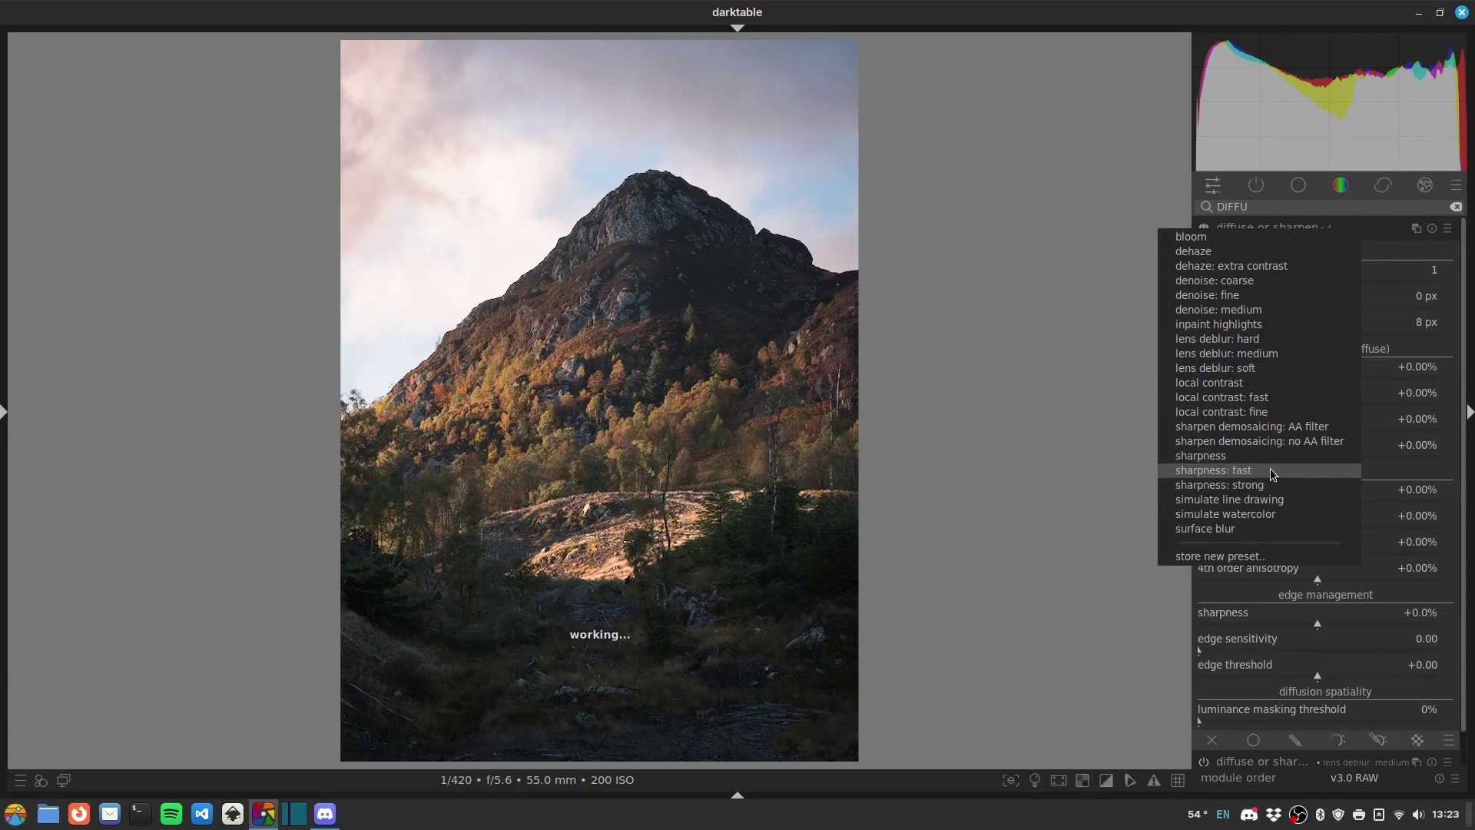
pyautogui.click(1256, 397)
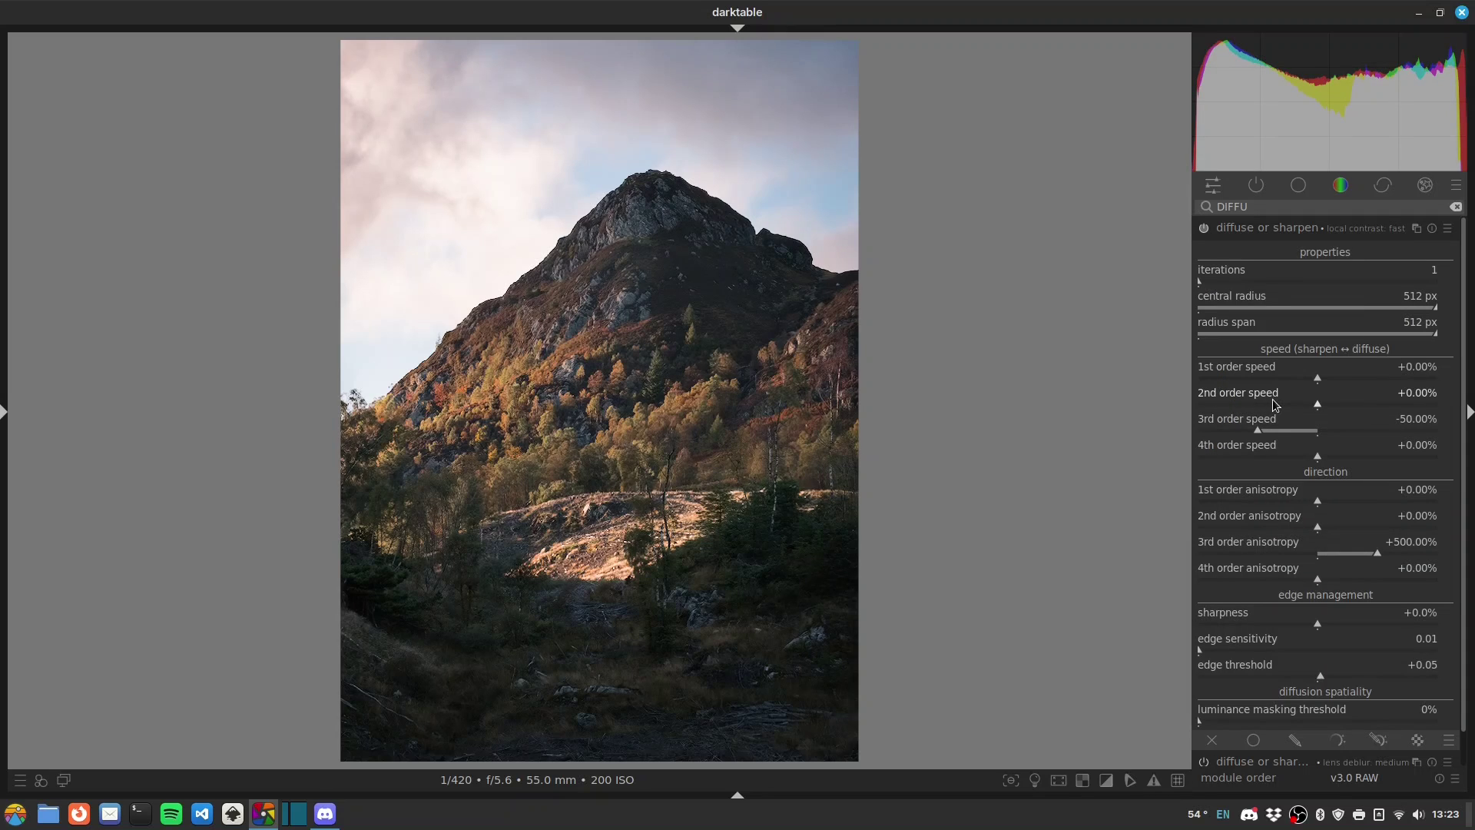
# Step: Blend the local contrast pass uniformly at 60% opacity
pyautogui.click(1253, 740)
pyautogui.scroll(-3, 1463, 606)
pyautogui.moveTo(1433, 707); pyautogui.dragTo(1339, 703)
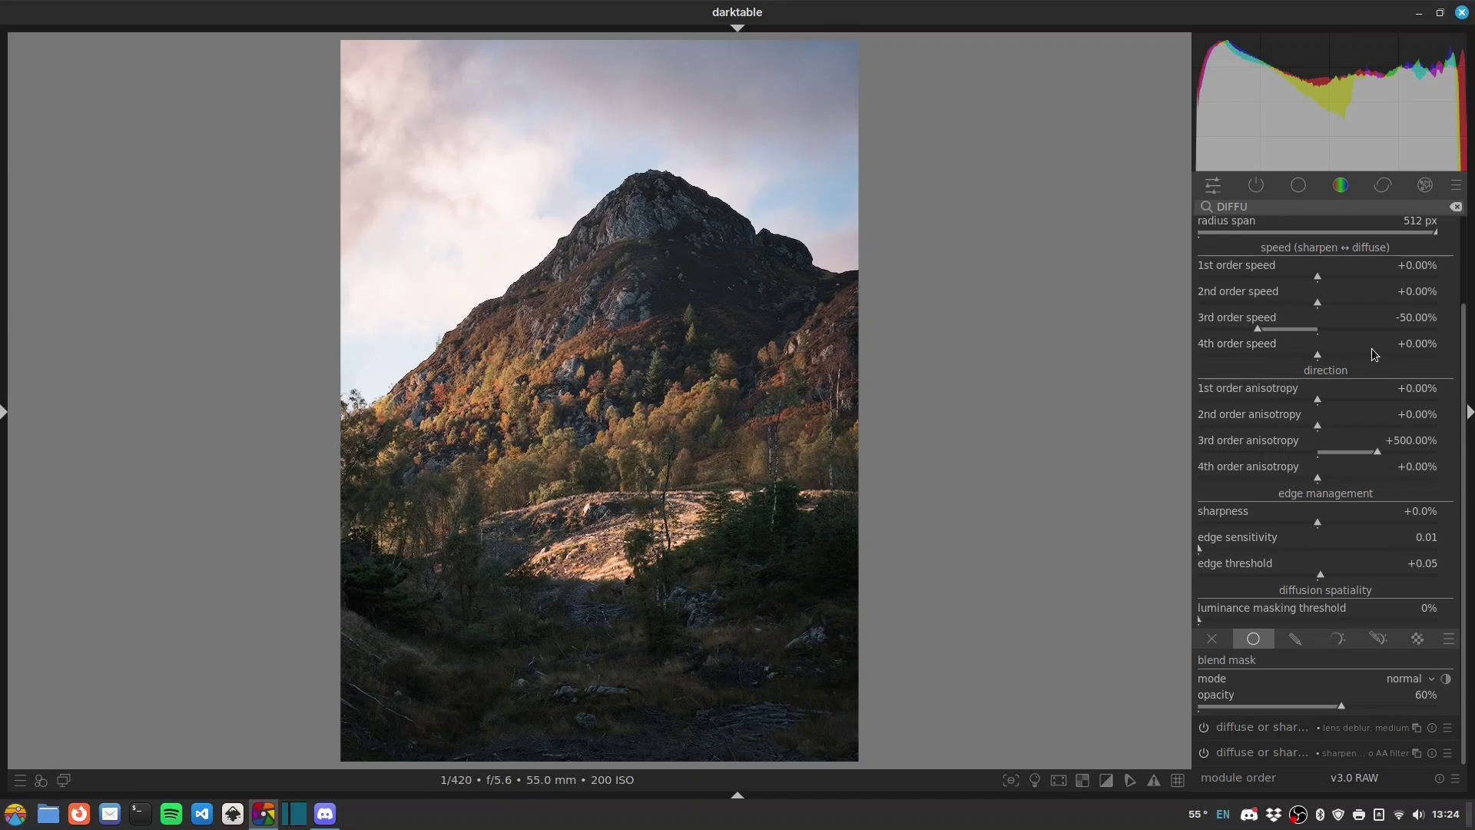
pyautogui.scroll(3, 1330, 356)
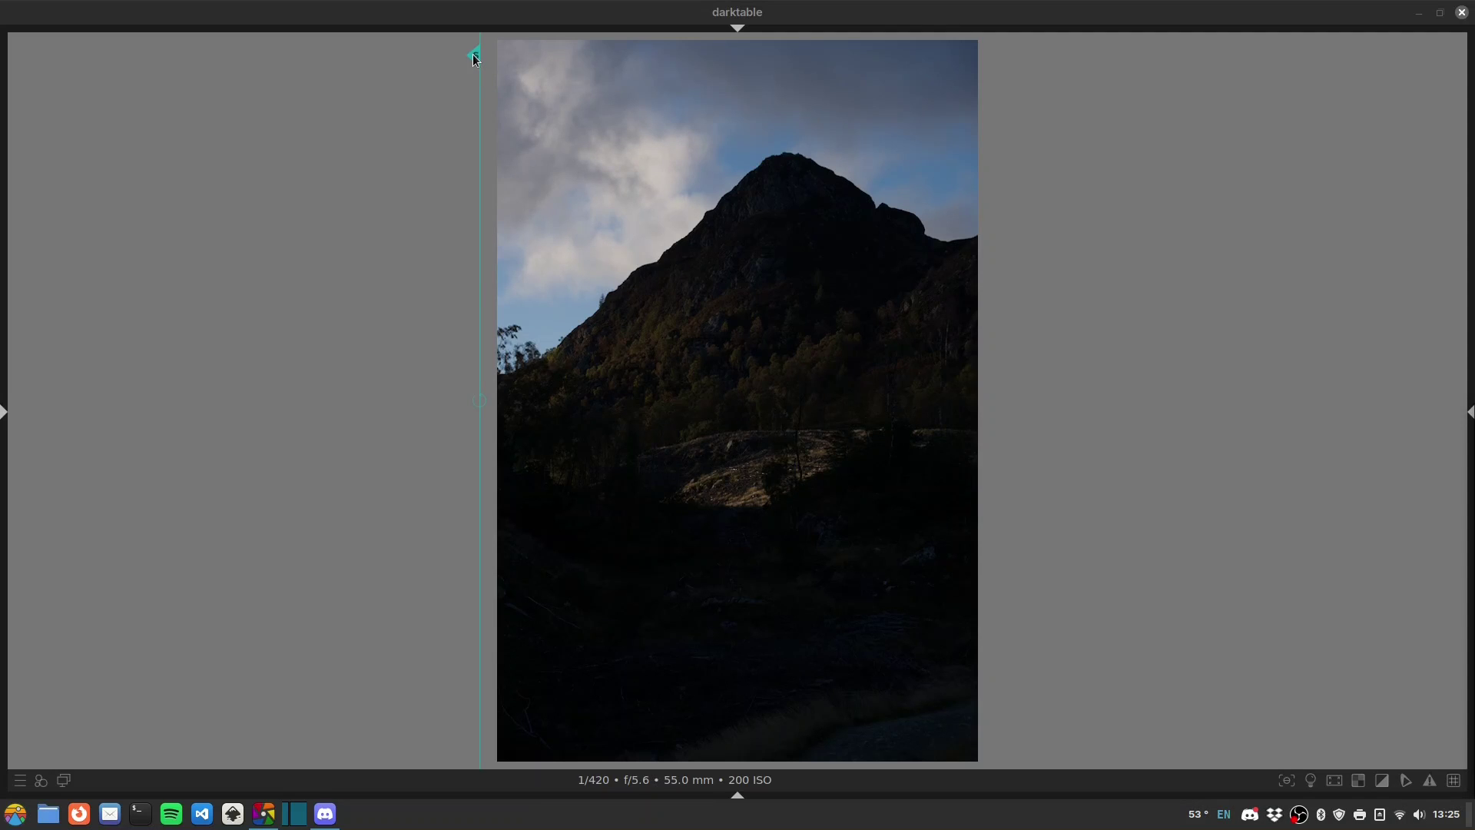
# Step: Sweep the snapshot's before/after split line across the photo to compare with the finished edit
pyautogui.moveTo(473, 55); pyautogui.dragTo(1016, 97)
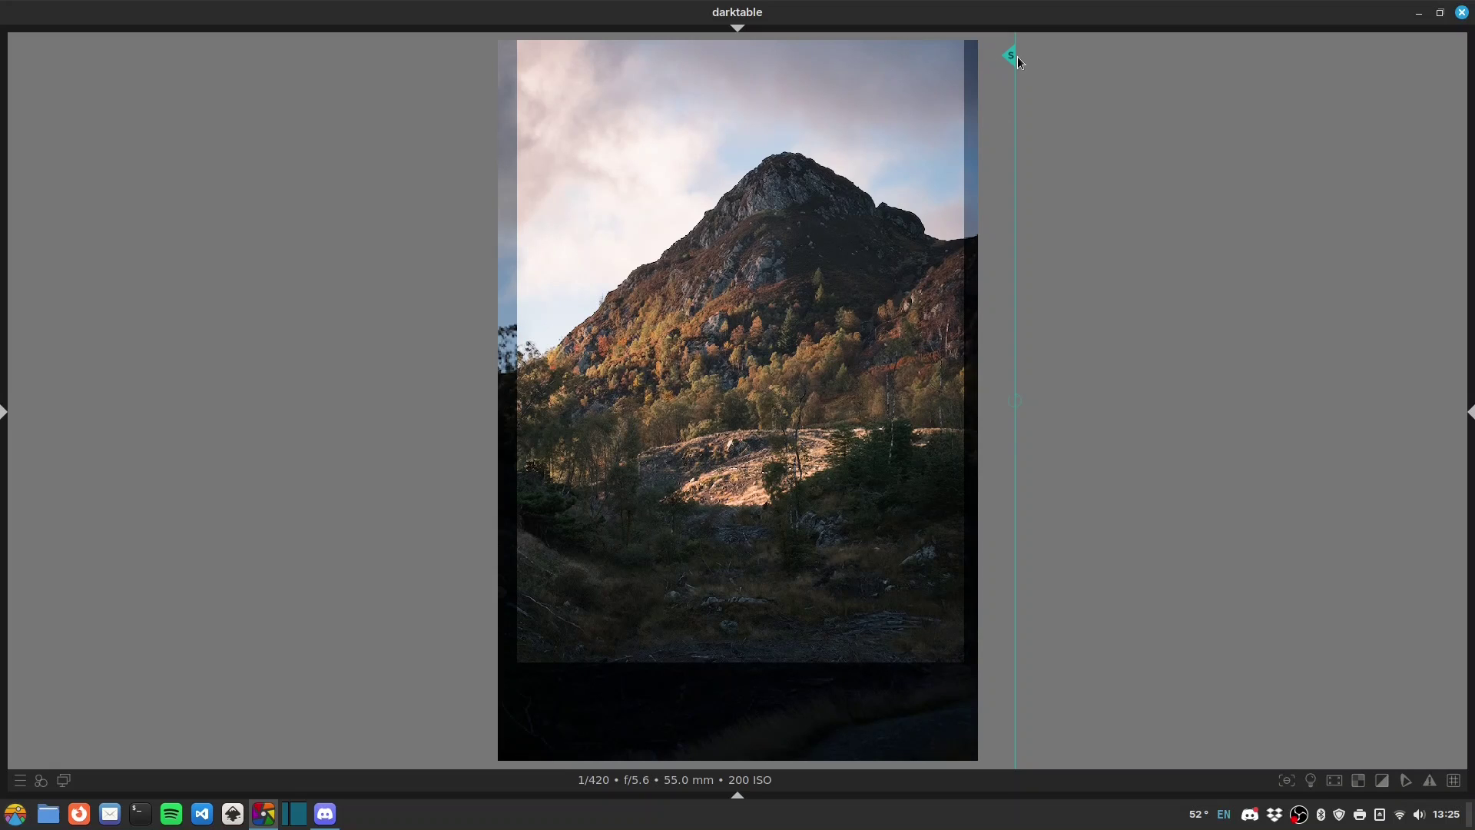
pyautogui.moveTo(1017, 57); pyautogui.dragTo(1034, 143)
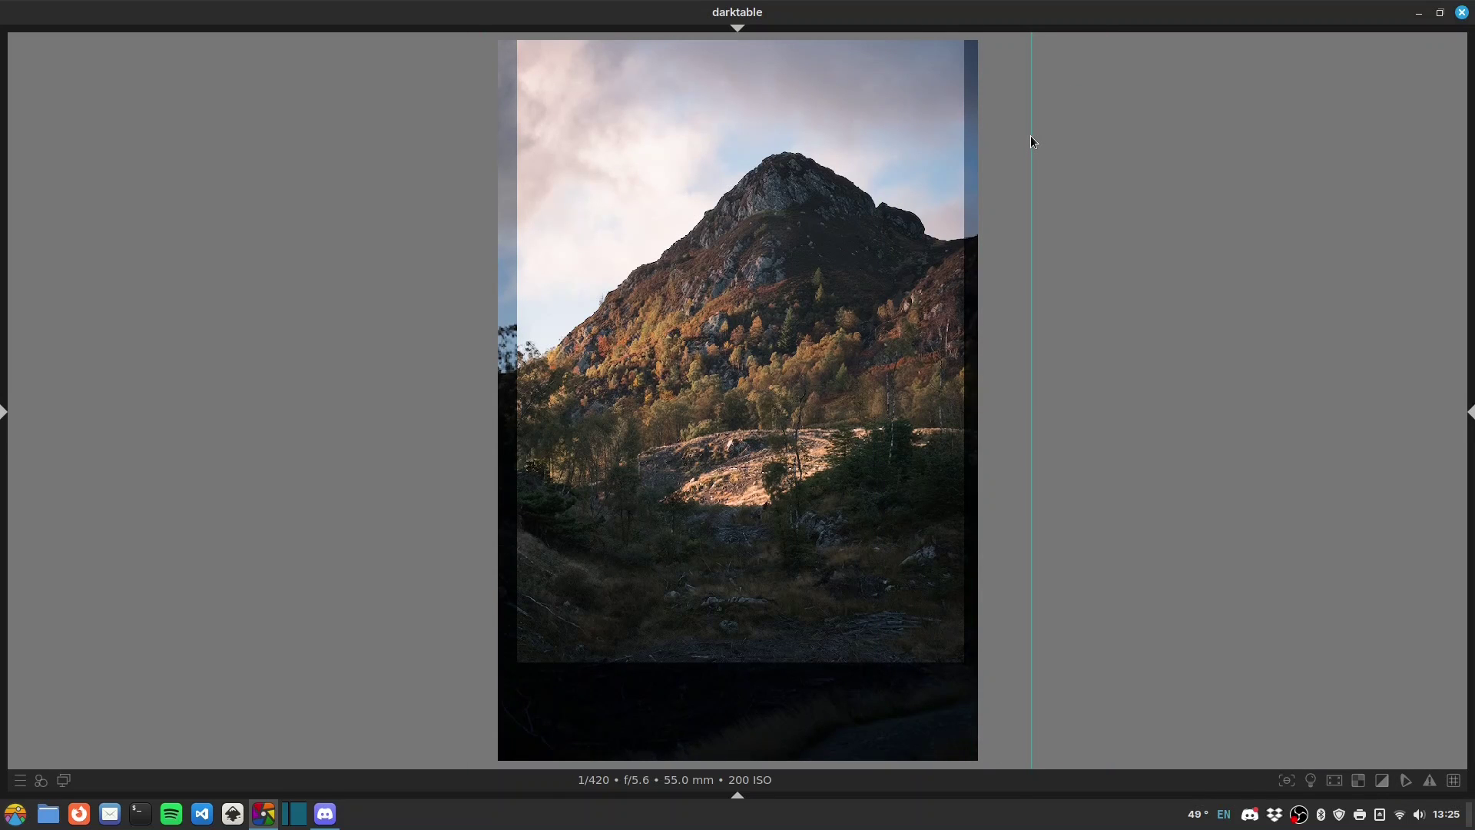